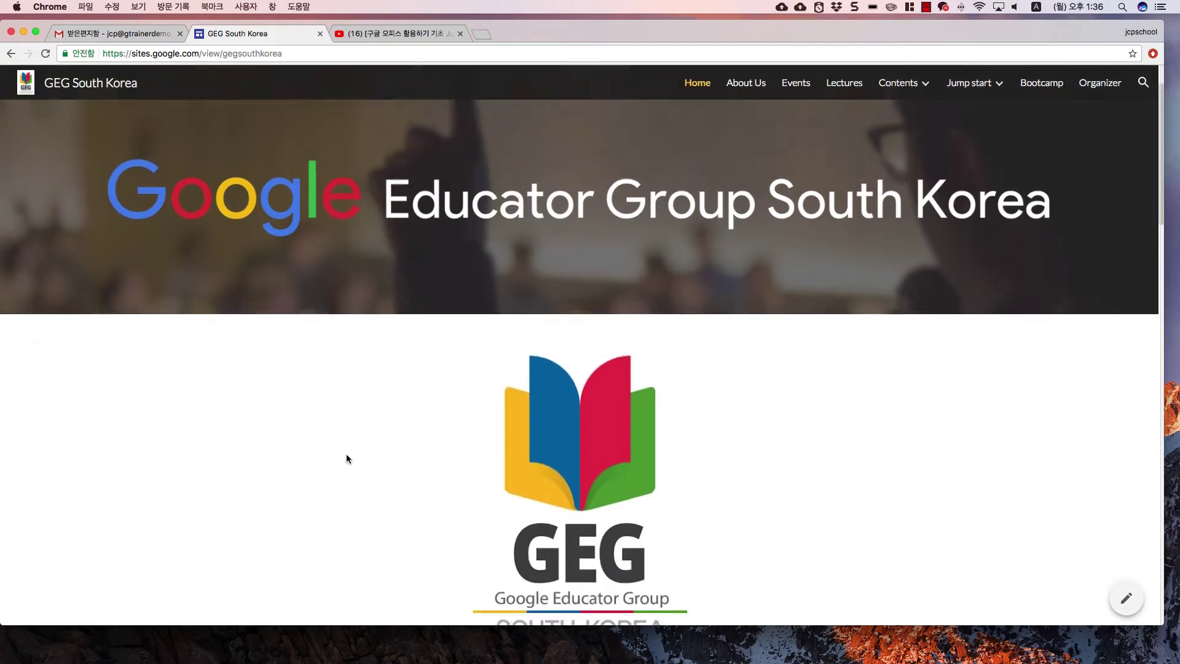
- Look over the GEG South Korea home page and the YouTube page of the first Gmail tutorial video
{"action": "scroll", "coordinate": [347, 459], "scroll_direction": "down", "scroll_amount": 4}
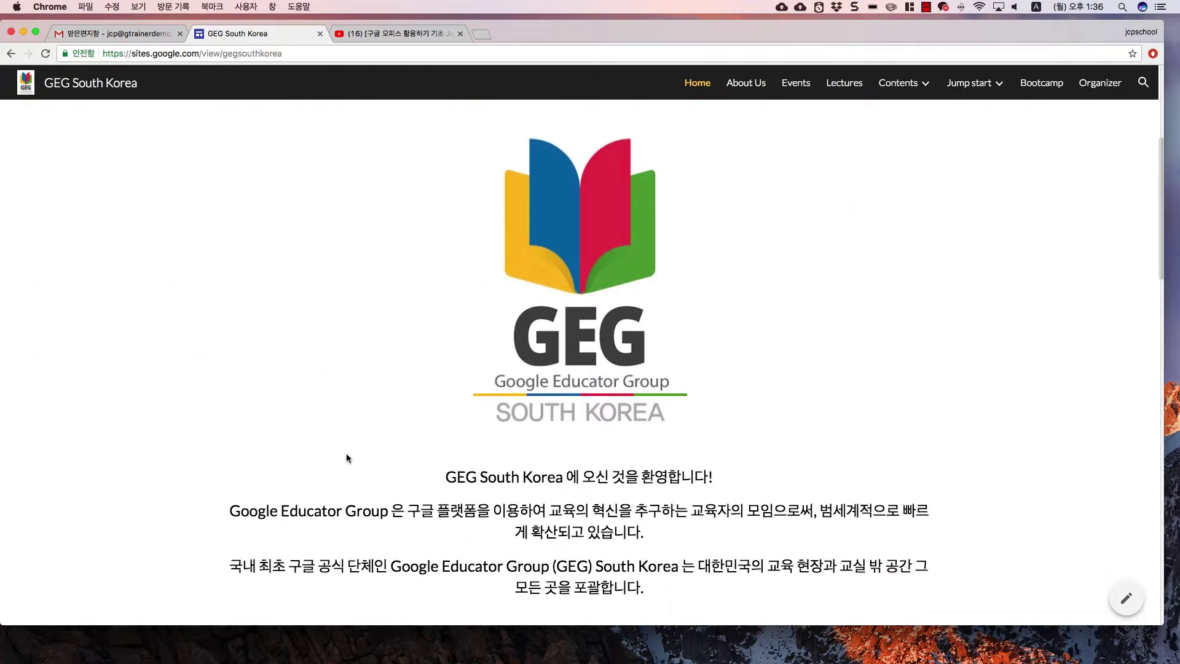
{"action": "left_click", "coordinate": [395, 33]}
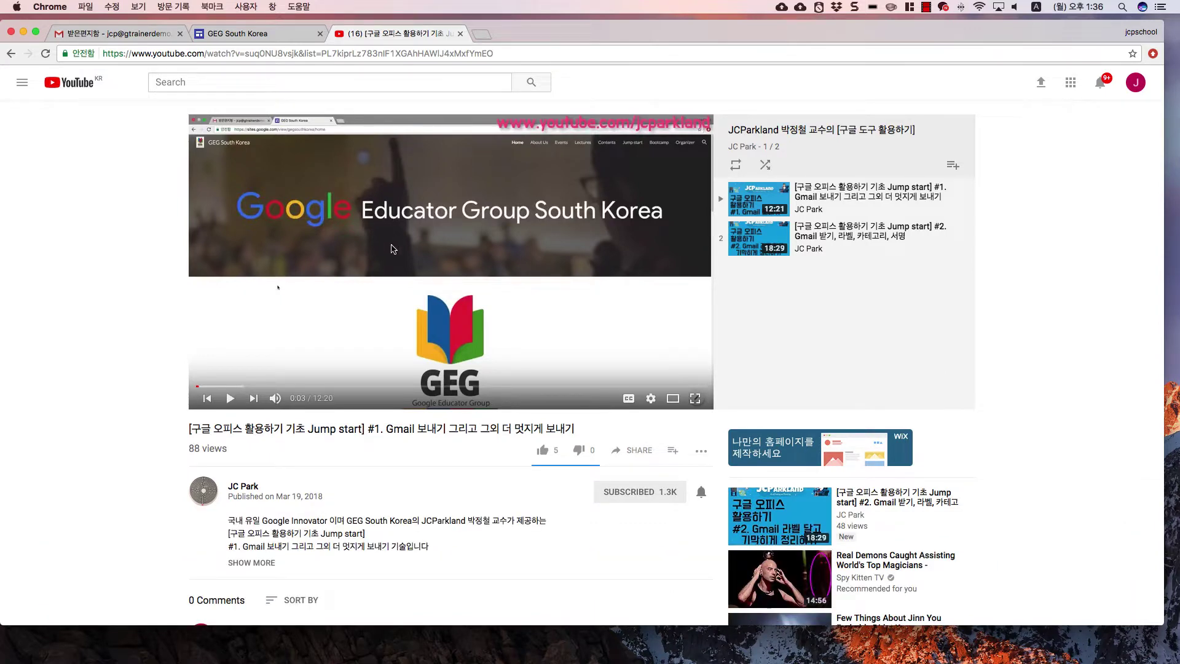
{"action": "scroll", "coordinate": [391, 252], "scroll_direction": "down", "scroll_amount": 1}
{"action": "scroll", "coordinate": [392, 253], "scroll_direction": "down", "scroll_amount": 2}
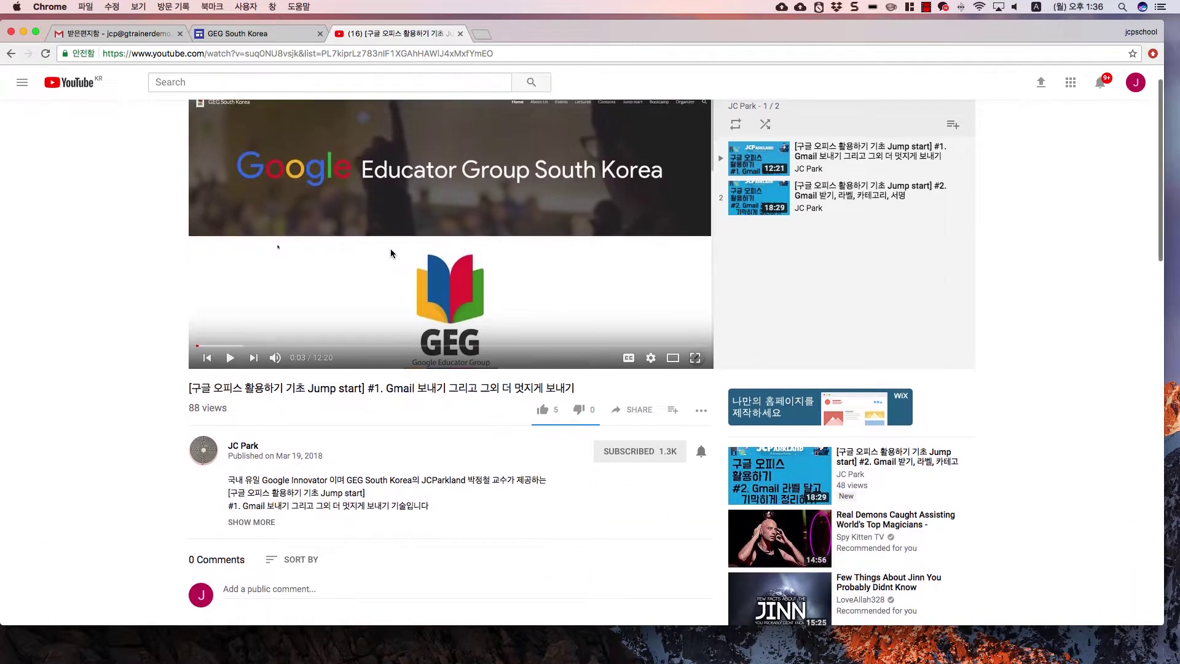
{"action": "scroll", "coordinate": [392, 253], "scroll_direction": "up", "scroll_amount": 3}
{"action": "scroll", "coordinate": [392, 253], "scroll_direction": "up", "scroll_amount": 1}
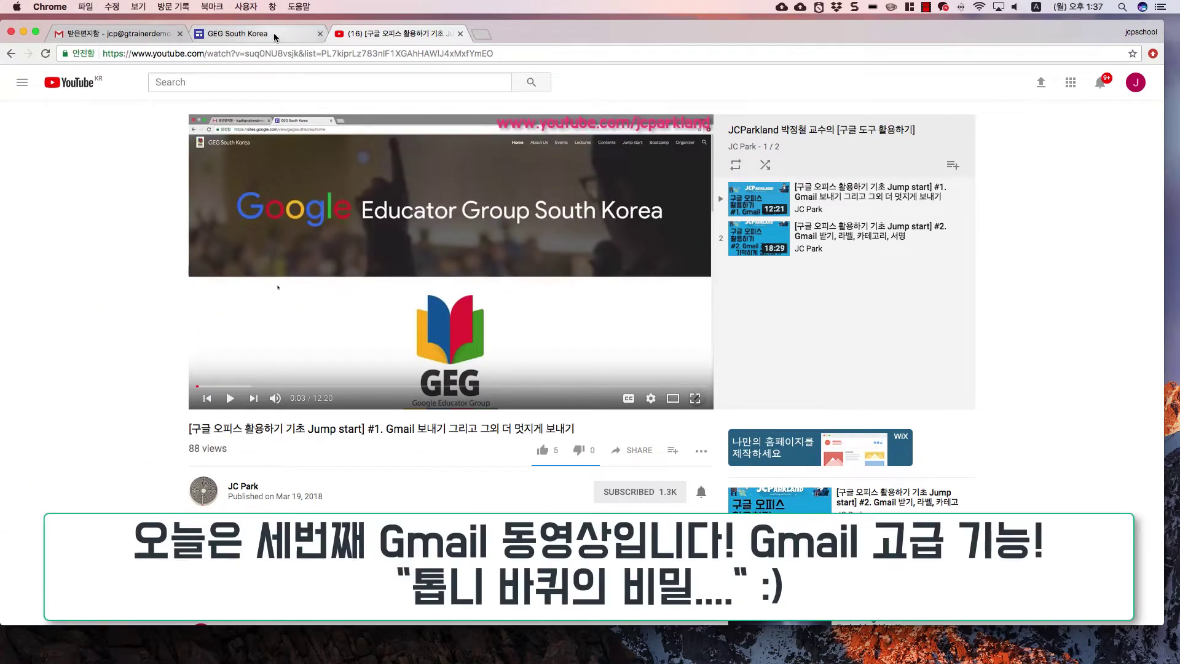
- Show the Gmail inbox and open inbox.google.com in a new browser tab
{"action": "left_click", "coordinate": [149, 32]}
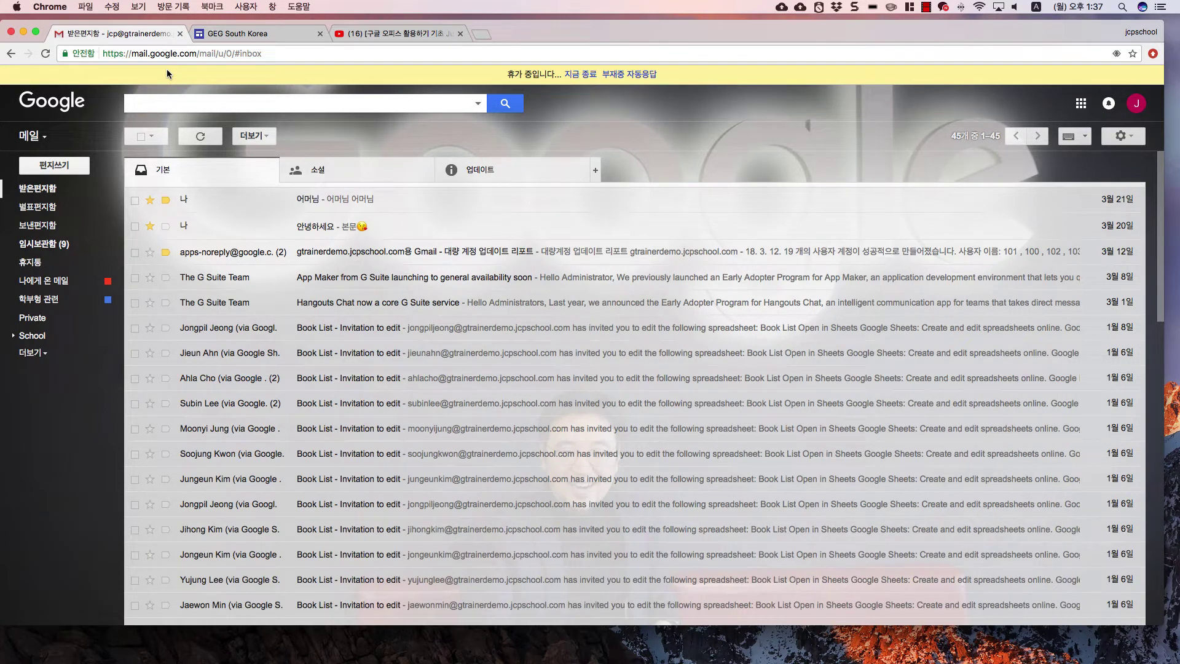
{"action": "left_click", "coordinate": [479, 34]}
{"action": "type", "text": "inbox.google.com"}
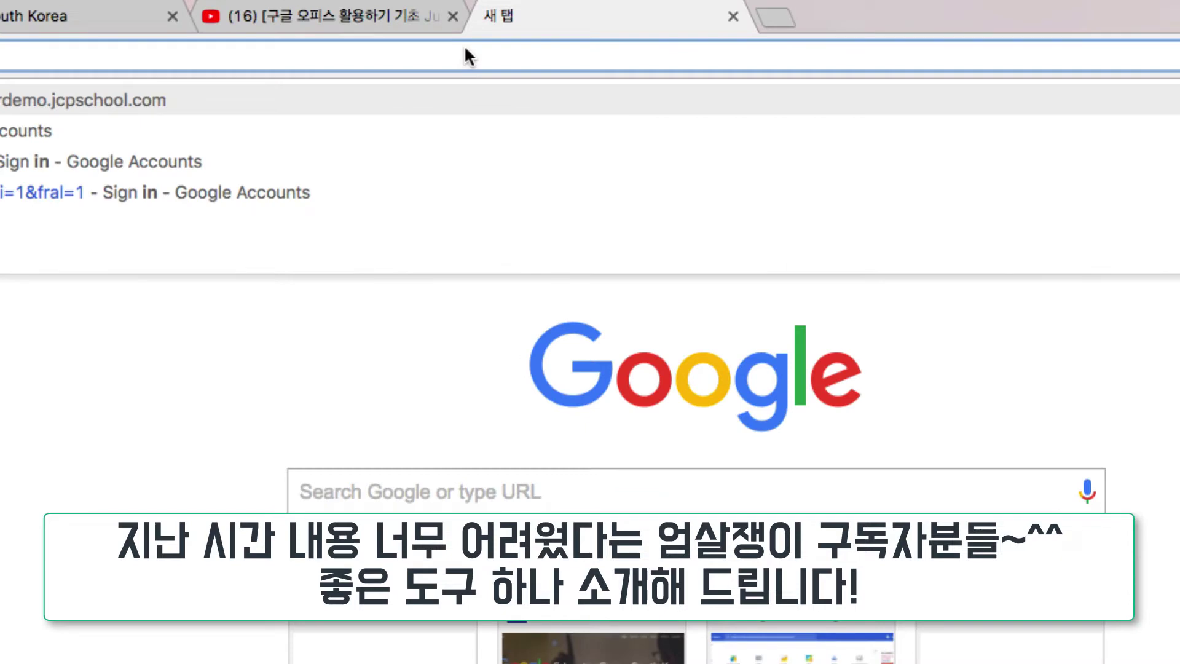
{"action": "key", "text": "Return"}
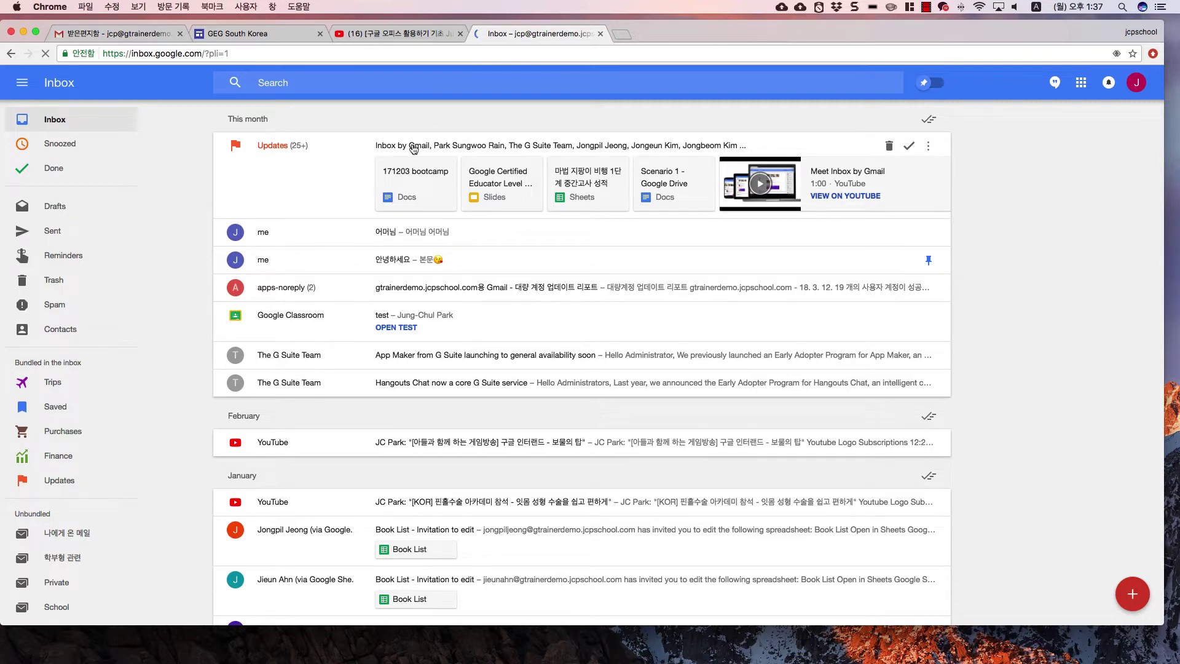
- Examine the Inbox message list and the sidebar's folders, bundled categories and unbundled labels
{"action": "scroll", "coordinate": [158, 284], "scroll_direction": "down", "scroll_amount": 2}
{"action": "scroll", "coordinate": [194, 296], "scroll_direction": "down", "scroll_amount": 5}
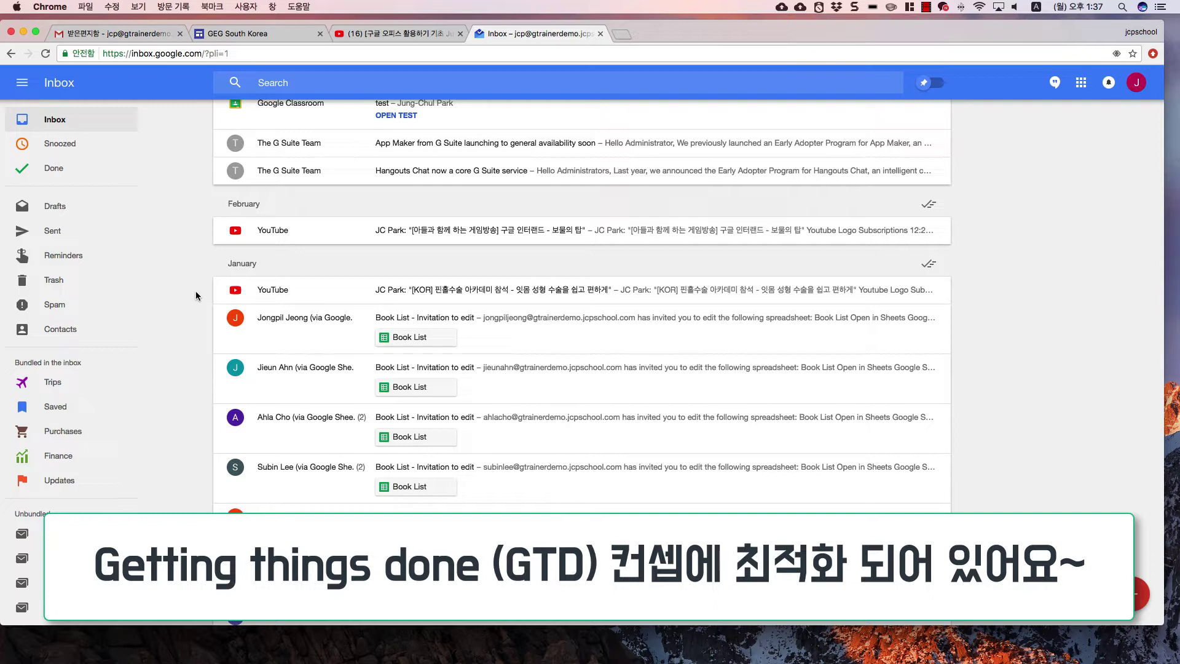
{"action": "scroll", "coordinate": [195, 296], "scroll_direction": "up", "scroll_amount": 5}
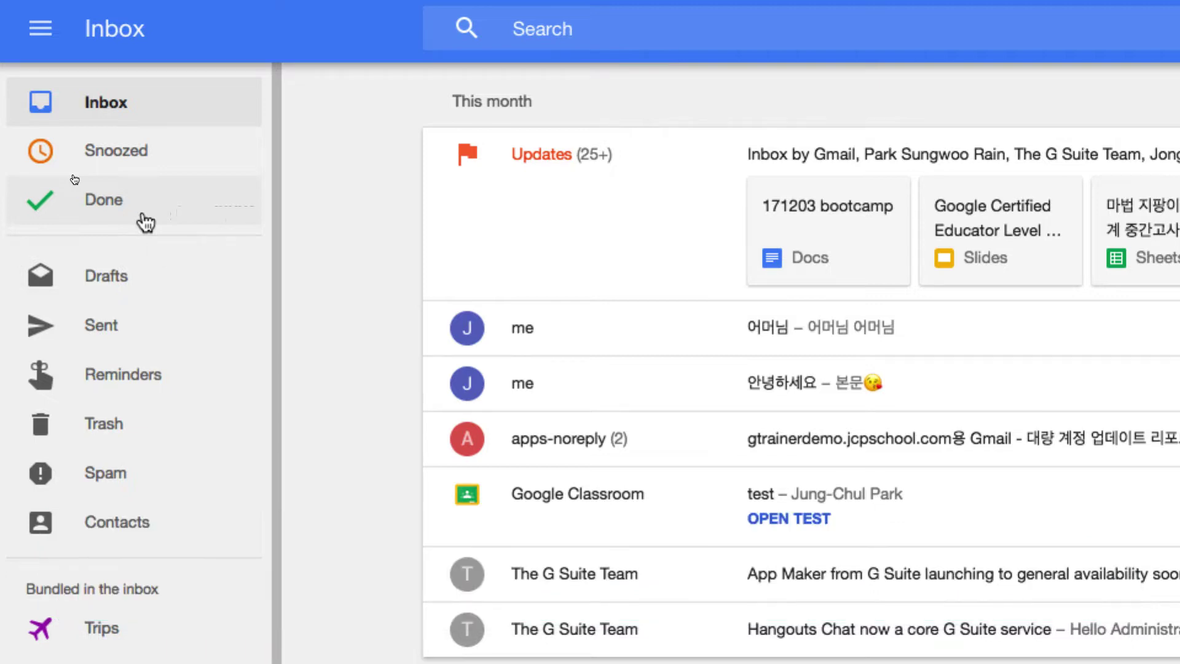
{"action": "scroll", "coordinate": [130, 206], "scroll_direction": "down", "scroll_amount": 2}
{"action": "scroll", "coordinate": [130, 207], "scroll_direction": "down", "scroll_amount": 1}
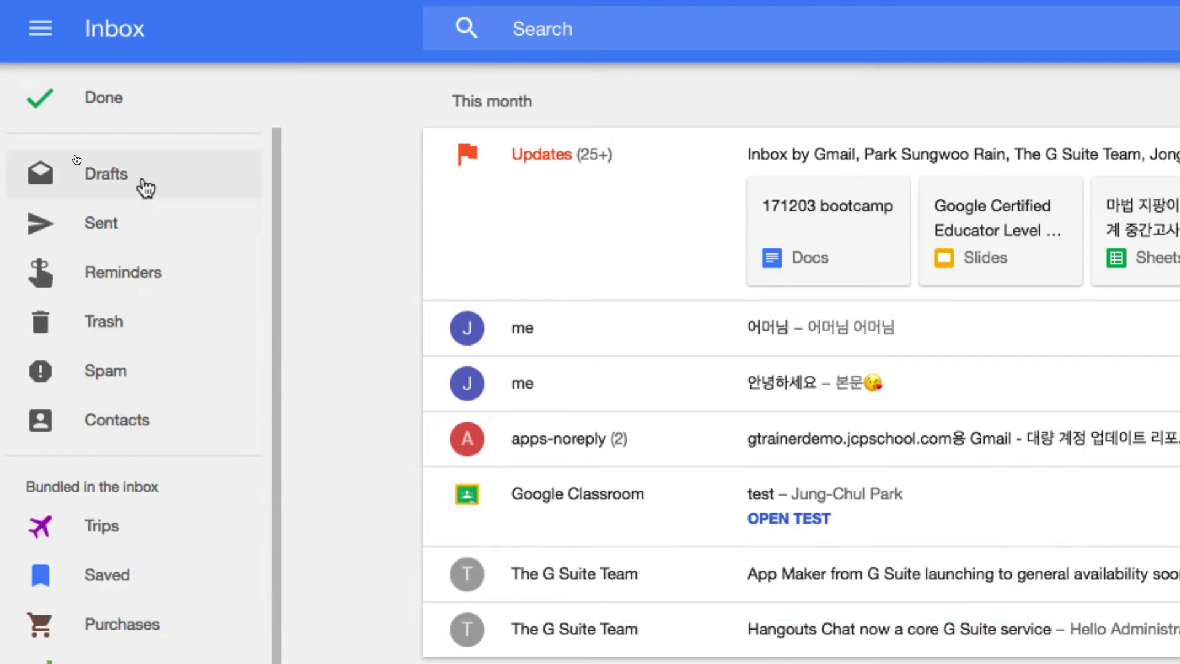
{"action": "scroll", "coordinate": [120, 197], "scroll_direction": "down", "scroll_amount": 5}
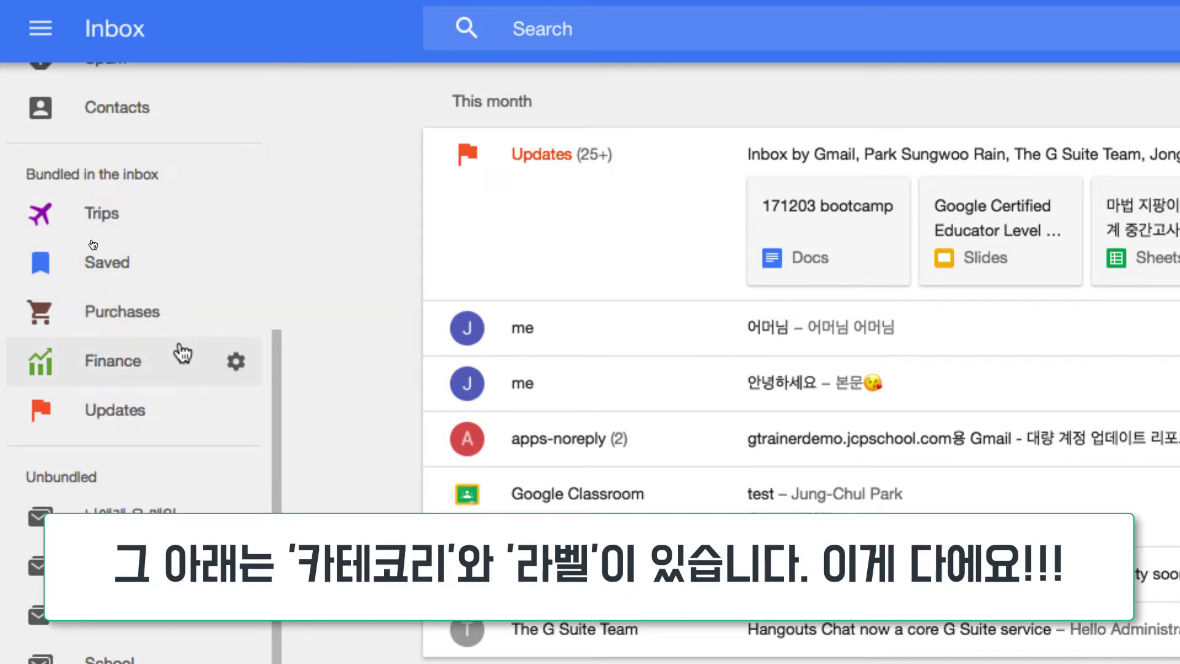
{"action": "scroll", "coordinate": [132, 251], "scroll_direction": "down", "scroll_amount": 3}
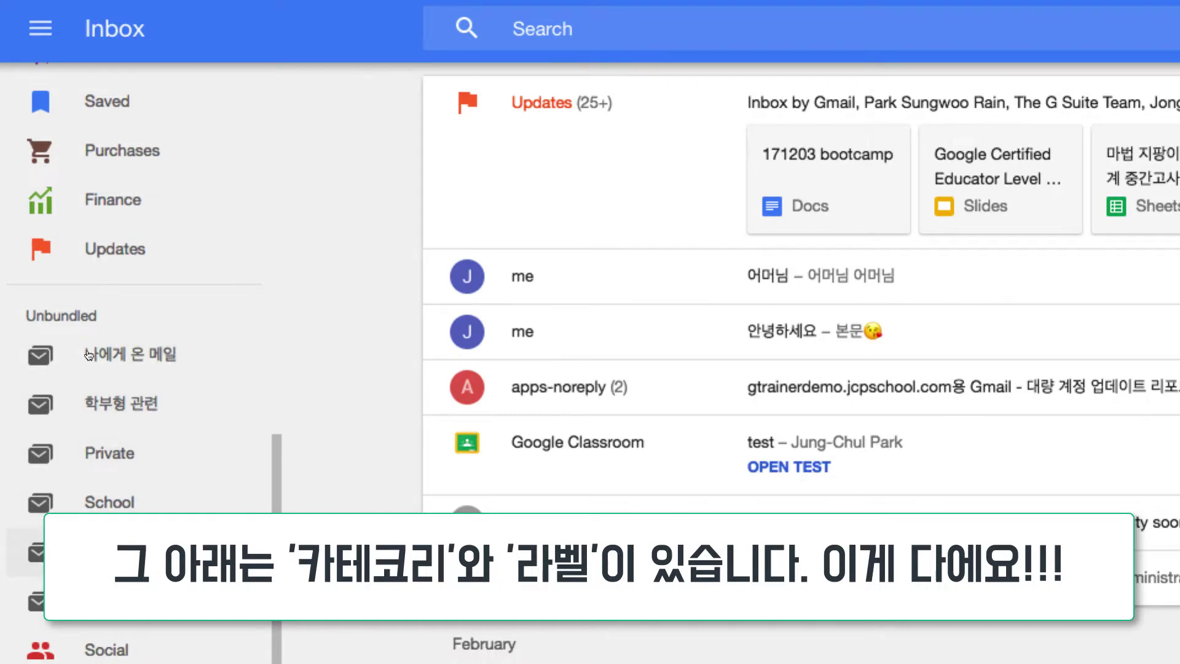
{"action": "scroll", "coordinate": [123, 498], "scroll_direction": "down", "scroll_amount": 3}
{"action": "scroll", "coordinate": [120, 490], "scroll_direction": "up", "scroll_amount": 6}
{"action": "scroll", "coordinate": [120, 490], "scroll_direction": "up", "scroll_amount": 3}
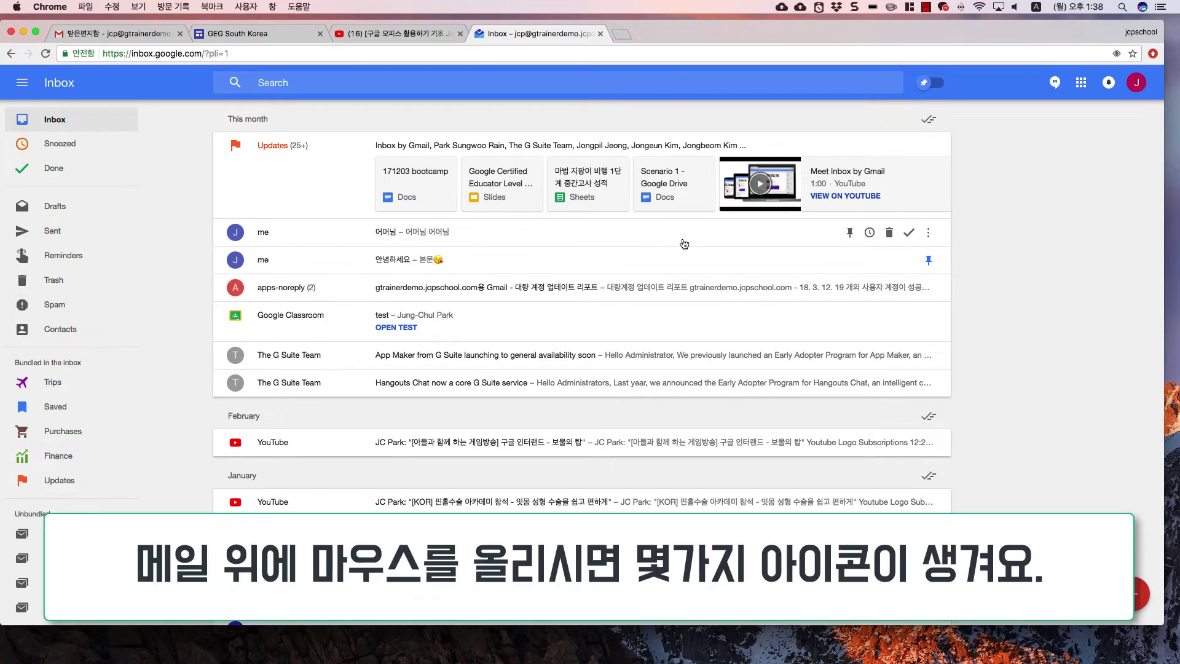
- Pin the "어머님" message and mark the apps-noreply report as done after checking its snooze options
{"action": "left_click", "coordinate": [850, 237]}
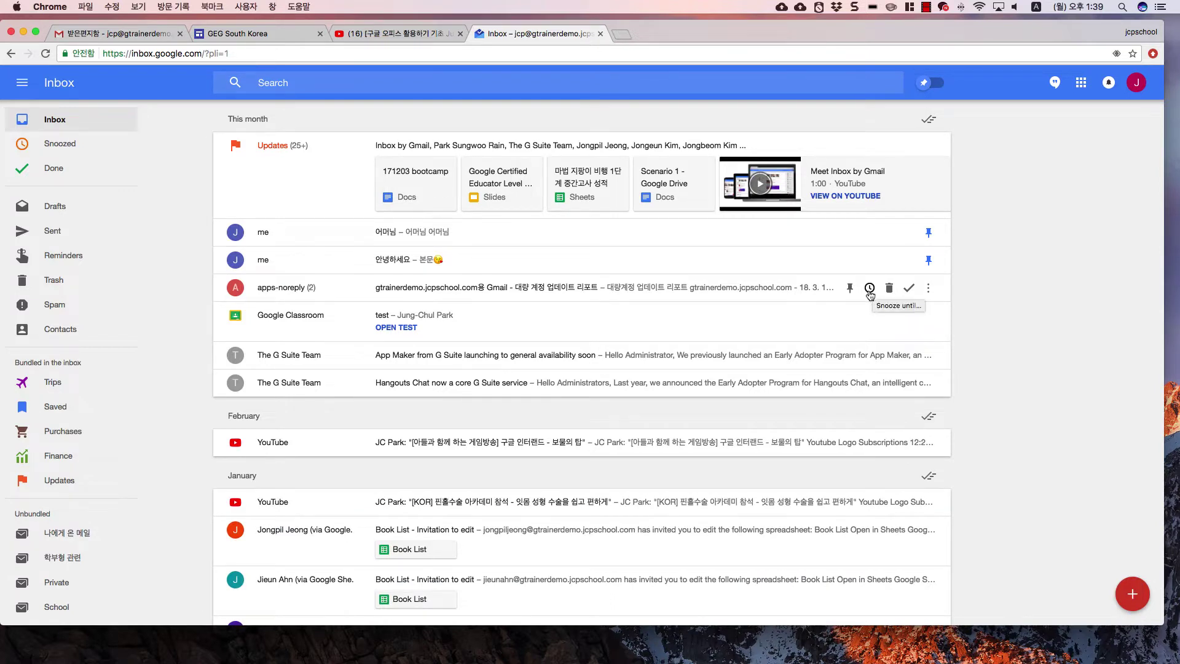
{"action": "left_click", "coordinate": [870, 289]}
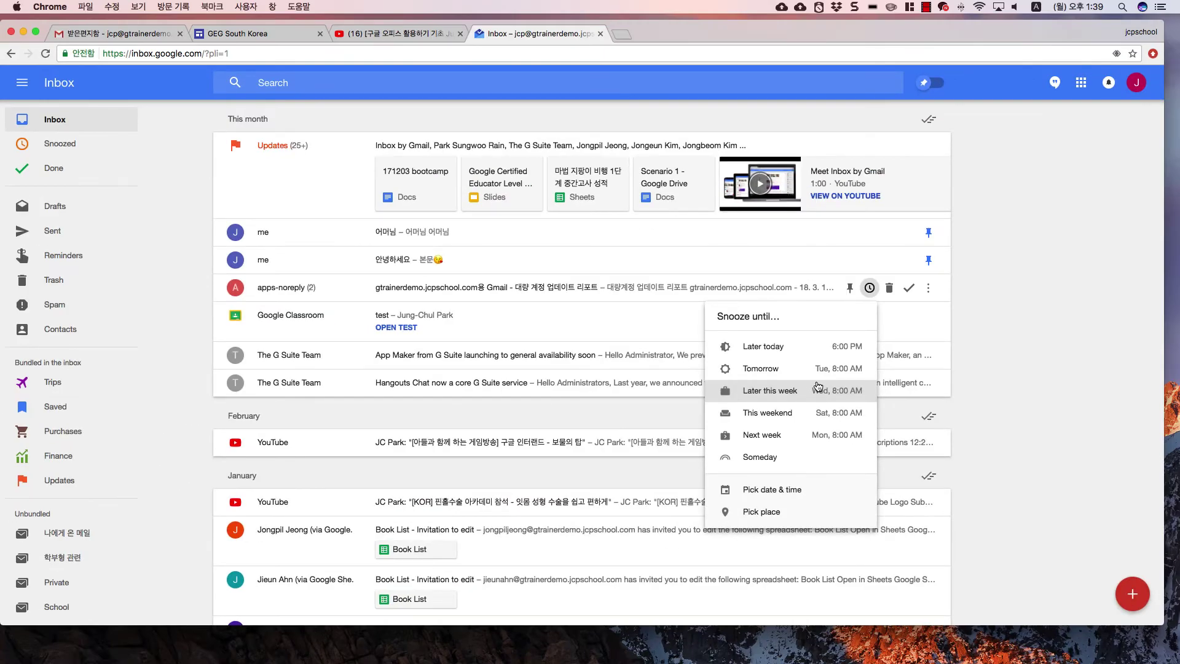
{"action": "left_click", "coordinate": [996, 303]}
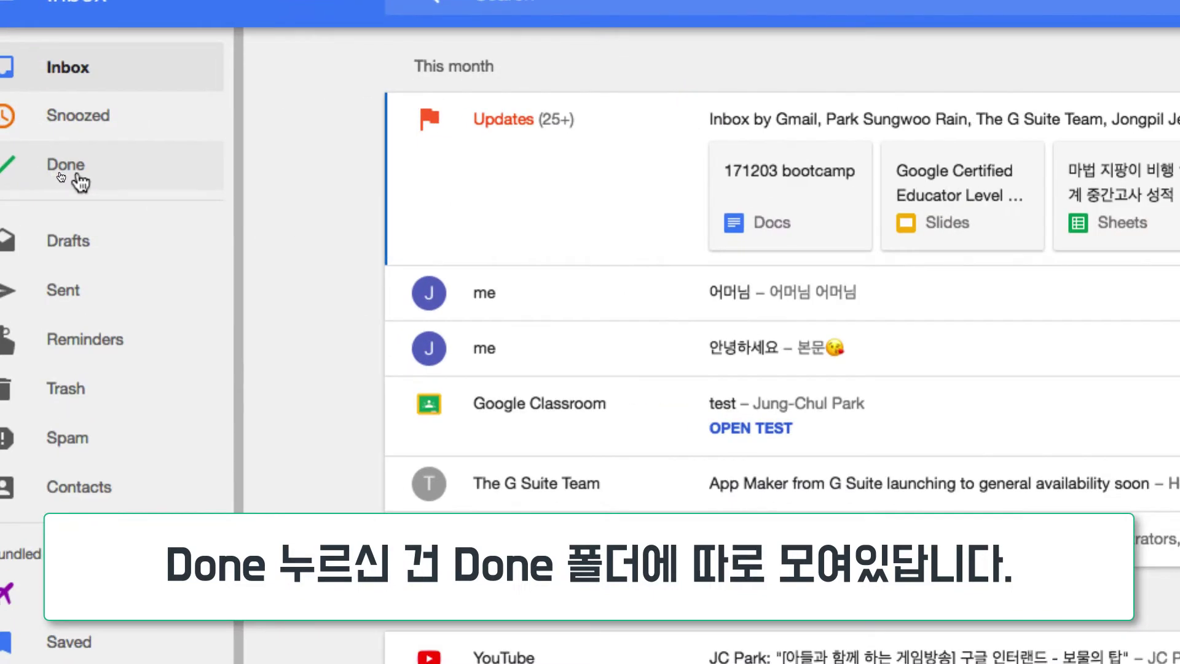
- View the Done folder, return to the inbox and briefly filter it to pinned messages only
{"action": "left_click", "coordinate": [75, 181]}
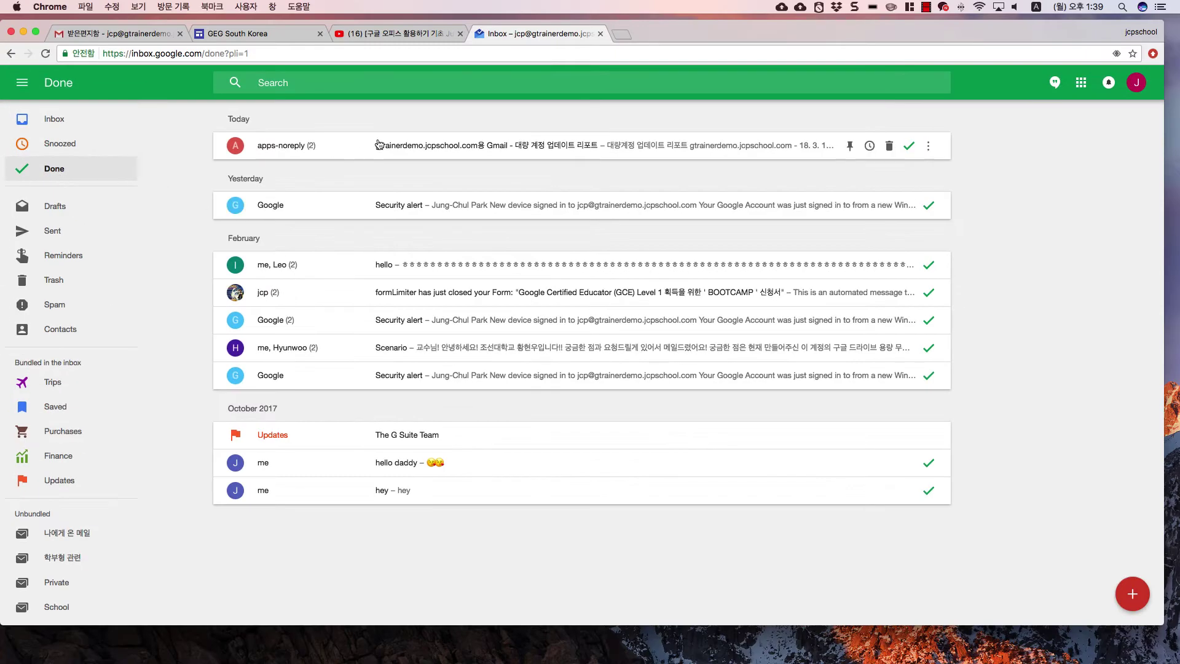
{"action": "left_click", "coordinate": [49, 119]}
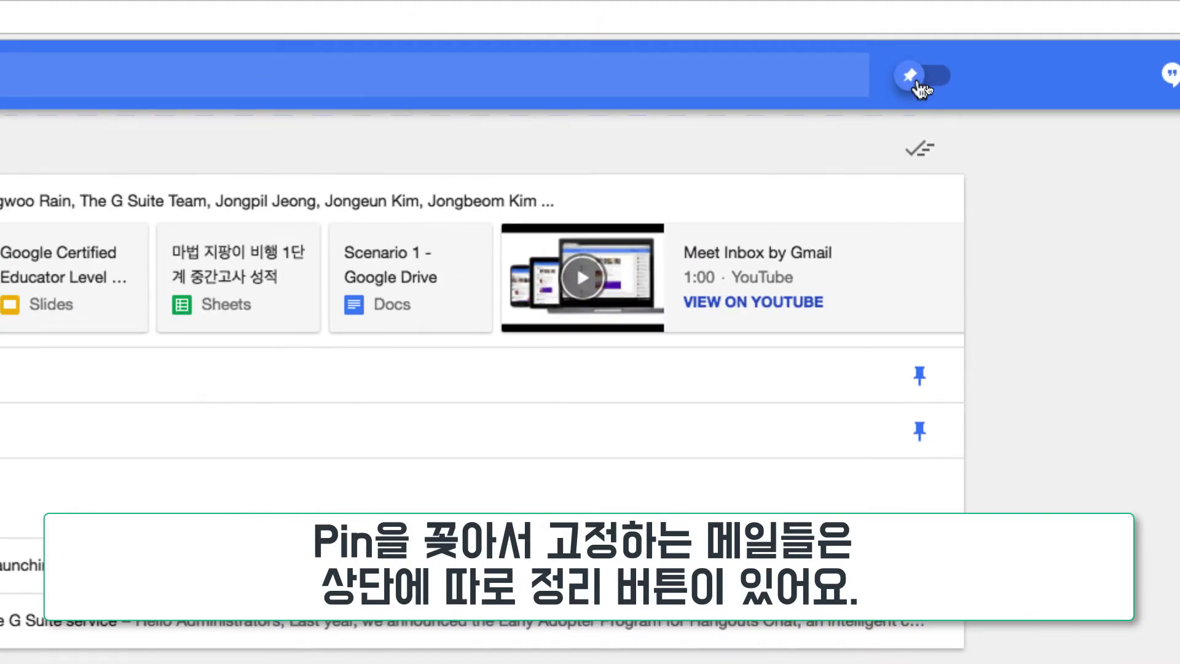
{"action": "left_click", "coordinate": [920, 86]}
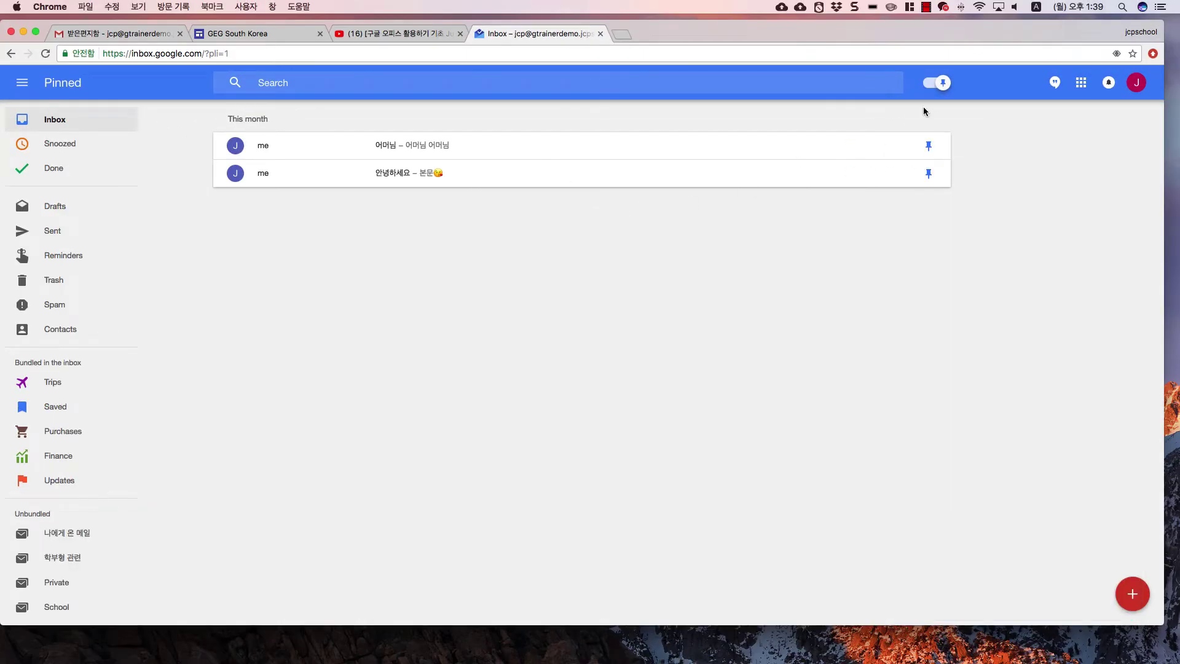
{"action": "left_click", "coordinate": [929, 89]}
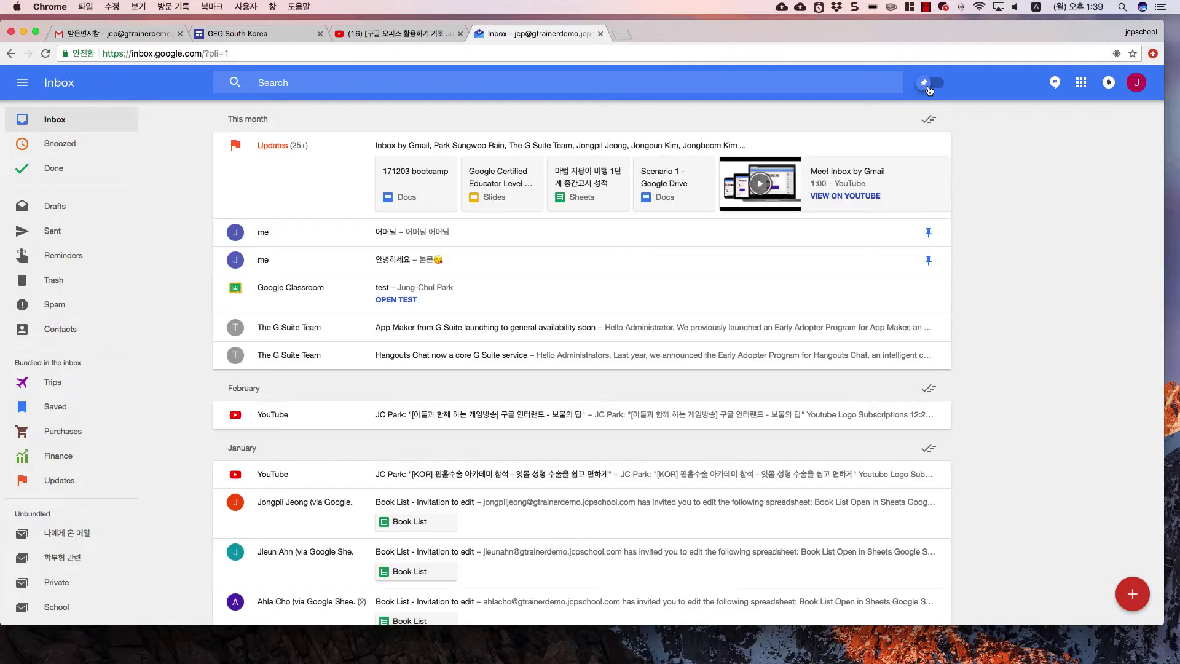
- Look at the Hangouts conversation list and browse the older messages in the inbox
{"action": "left_click", "coordinate": [1053, 86]}
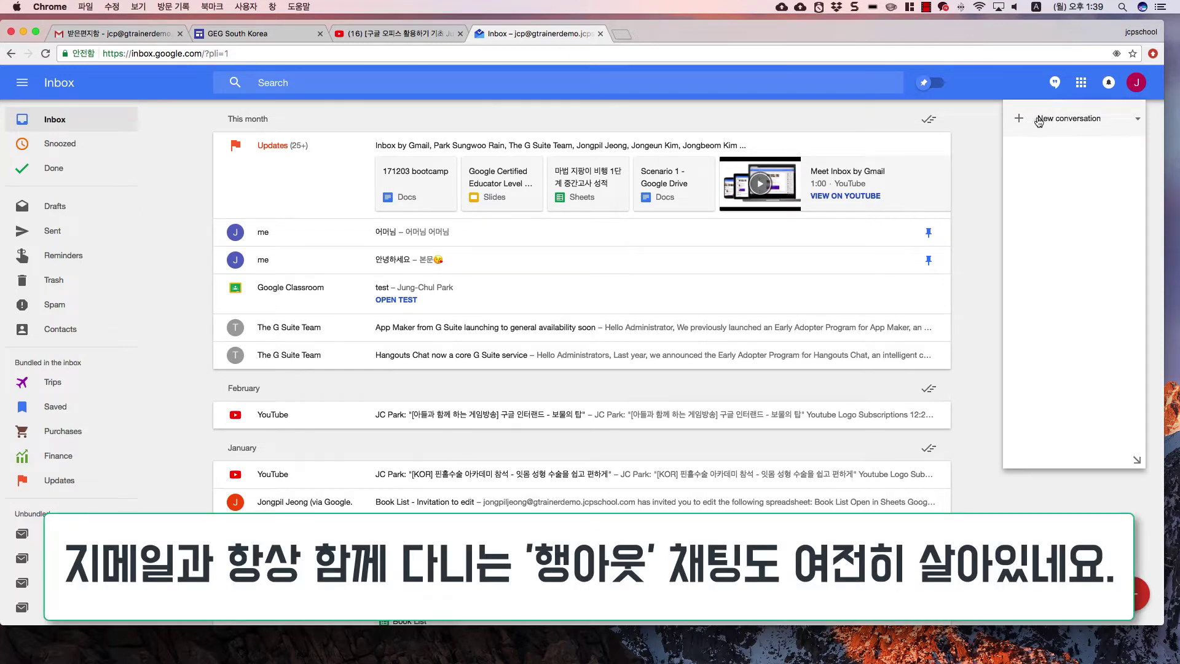
{"action": "left_click", "coordinate": [962, 134]}
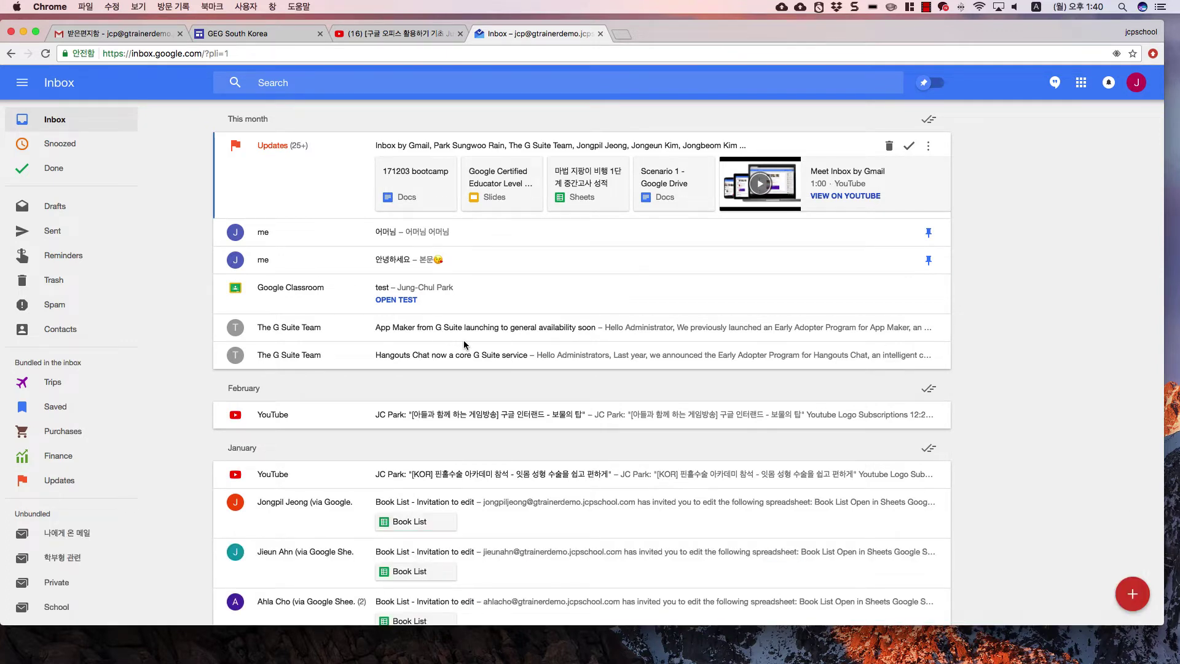
{"action": "scroll", "coordinate": [466, 345], "scroll_direction": "down", "scroll_amount": 5}
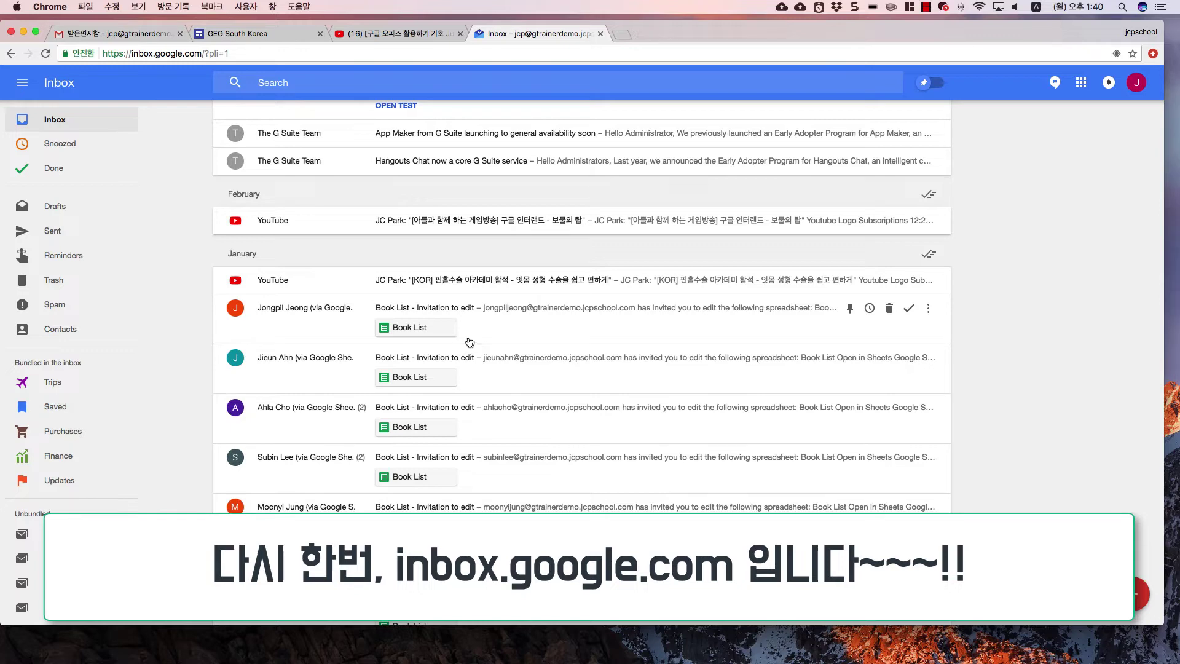
{"action": "scroll", "coordinate": [468, 341], "scroll_direction": "down", "scroll_amount": 3}
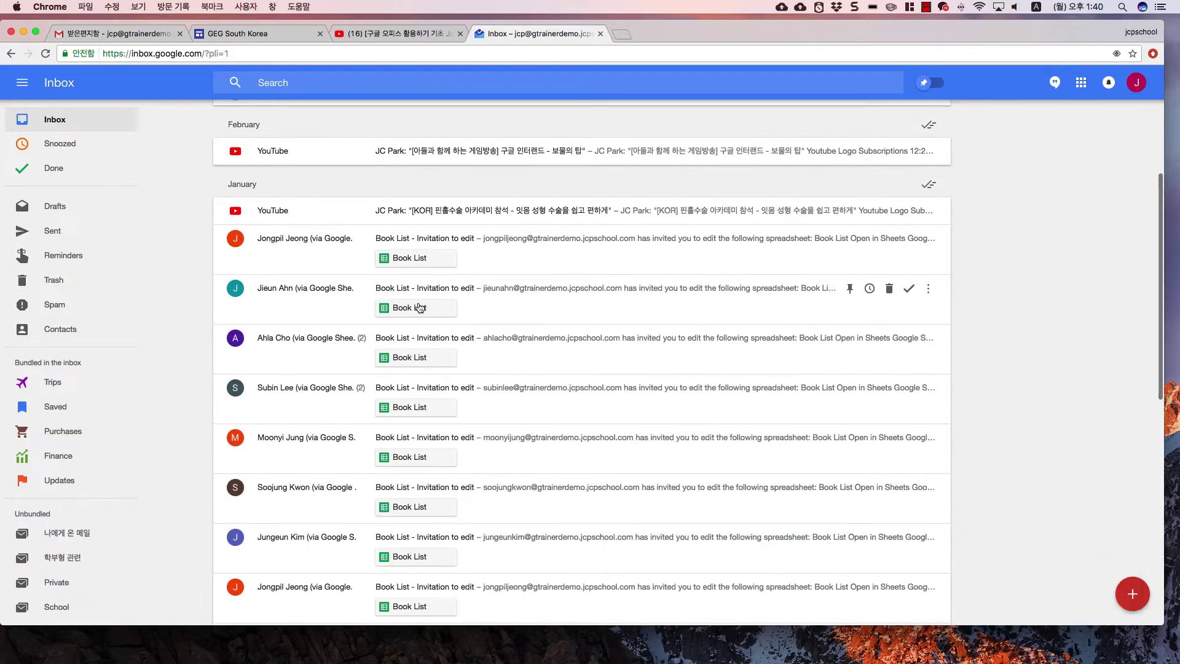
{"action": "scroll", "coordinate": [445, 327], "scroll_direction": "up", "scroll_amount": 10}
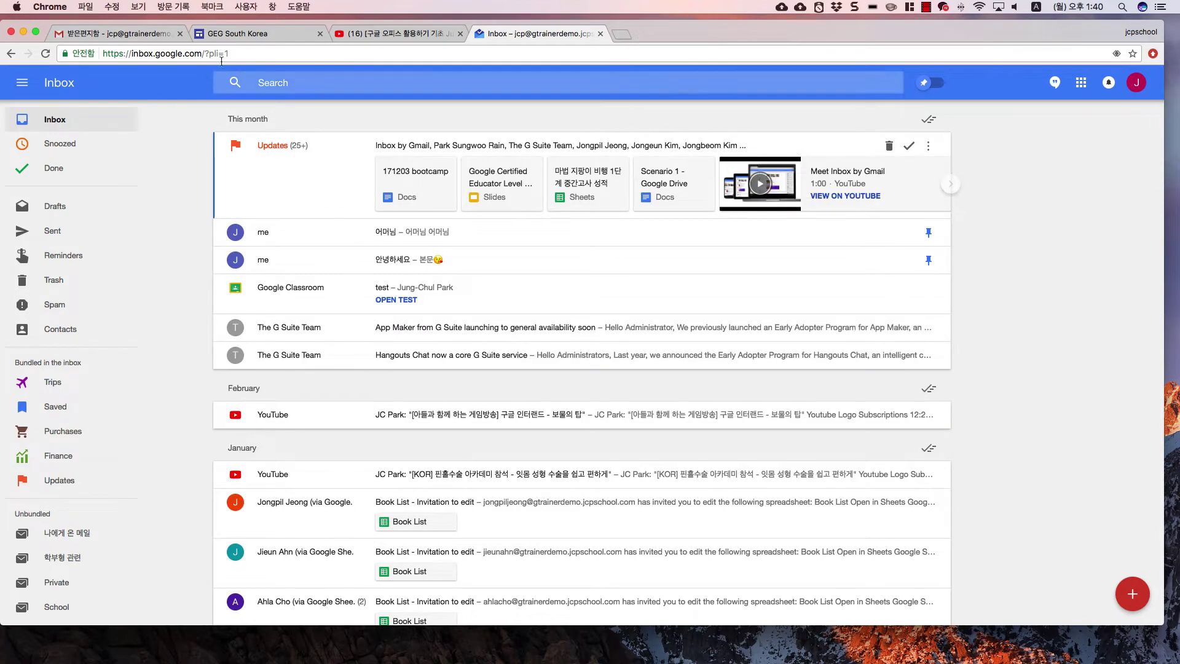
- Switch back to Gmail, open its 환경설정 (settings) and review the language and page-size options under 기본설정
{"action": "left_click", "coordinate": [132, 38]}
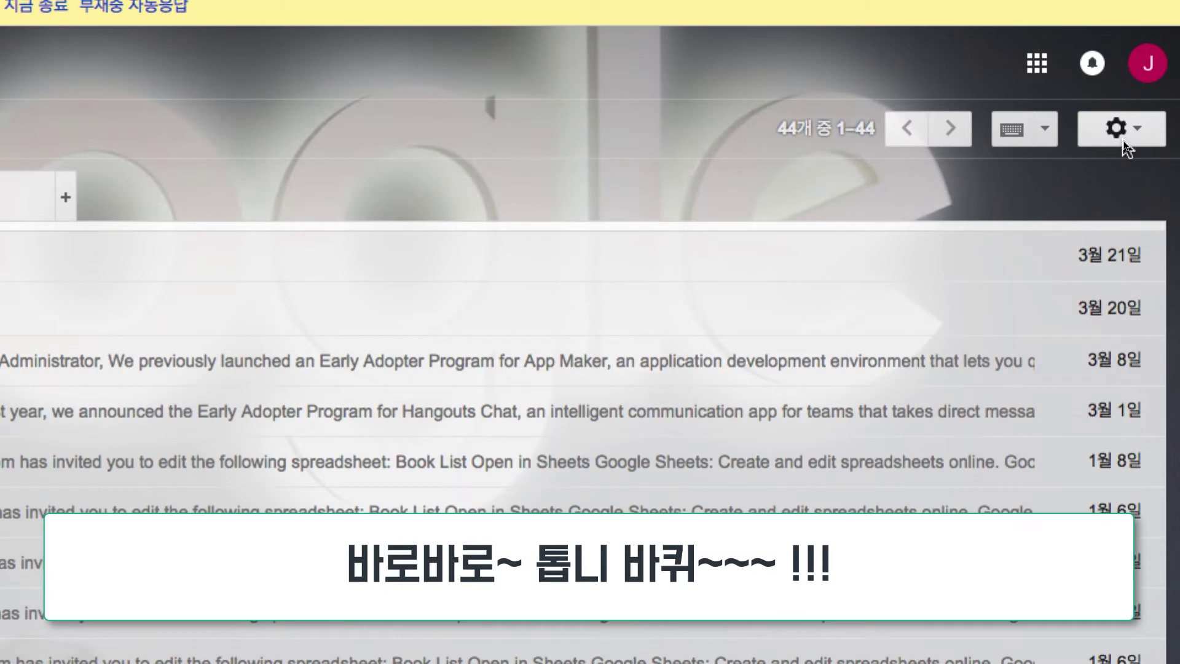
{"action": "left_click", "coordinate": [1119, 130]}
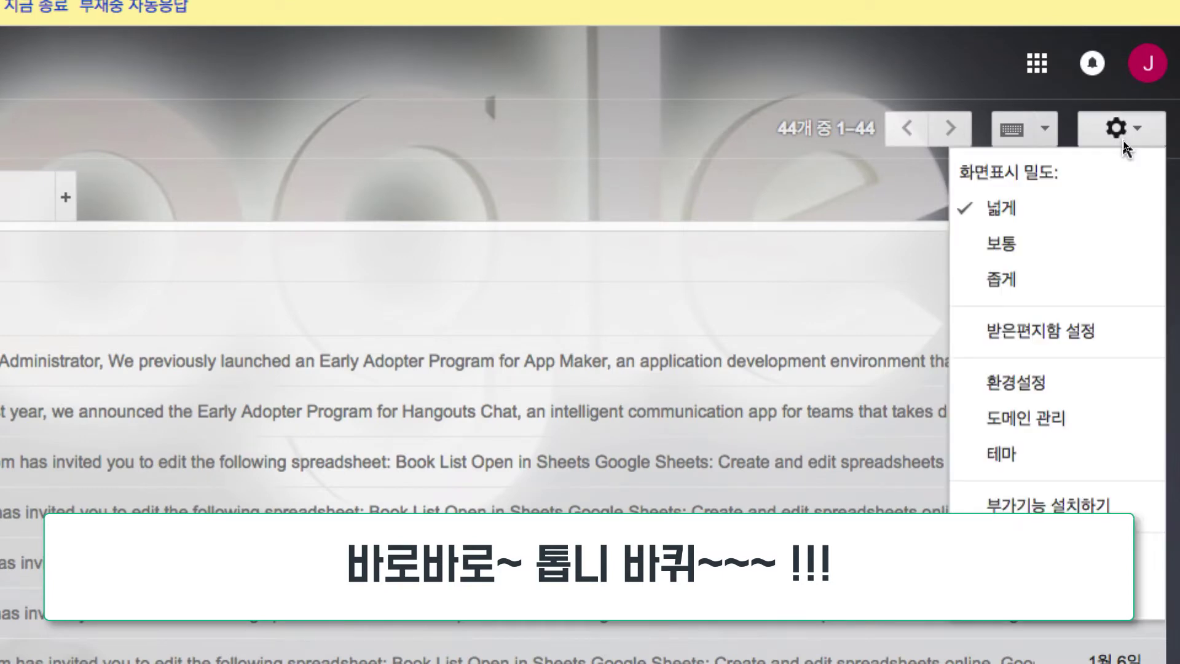
{"action": "left_click", "coordinate": [1072, 388]}
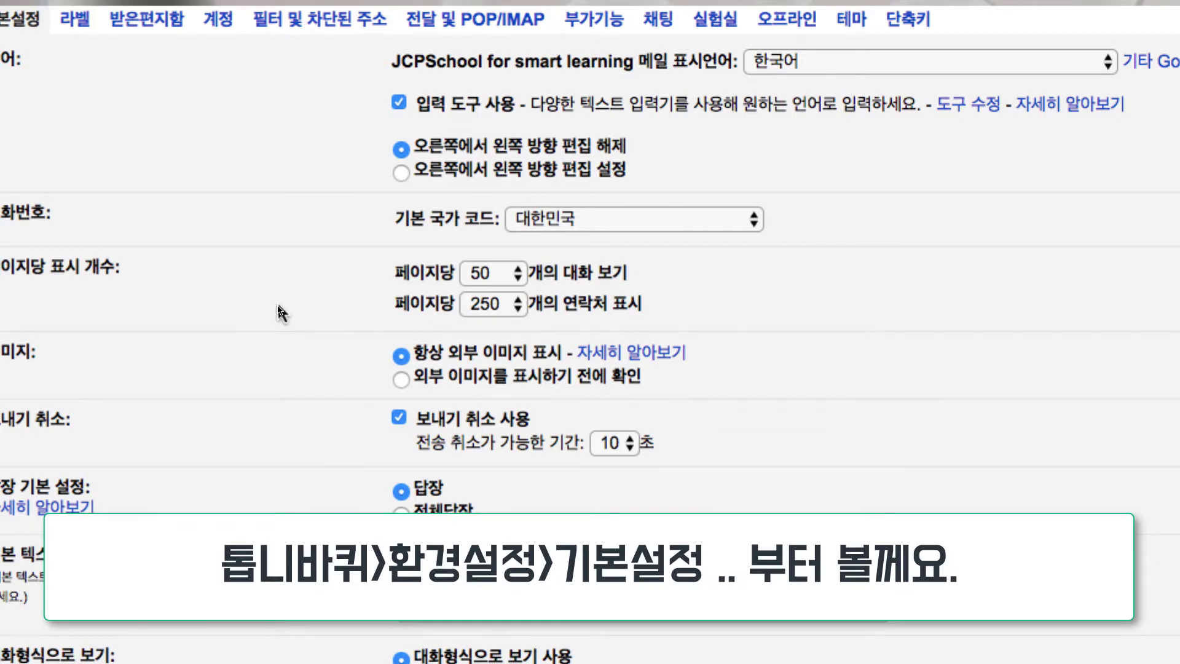
{"action": "scroll", "coordinate": [278, 306], "scroll_direction": "down", "scroll_amount": 1}
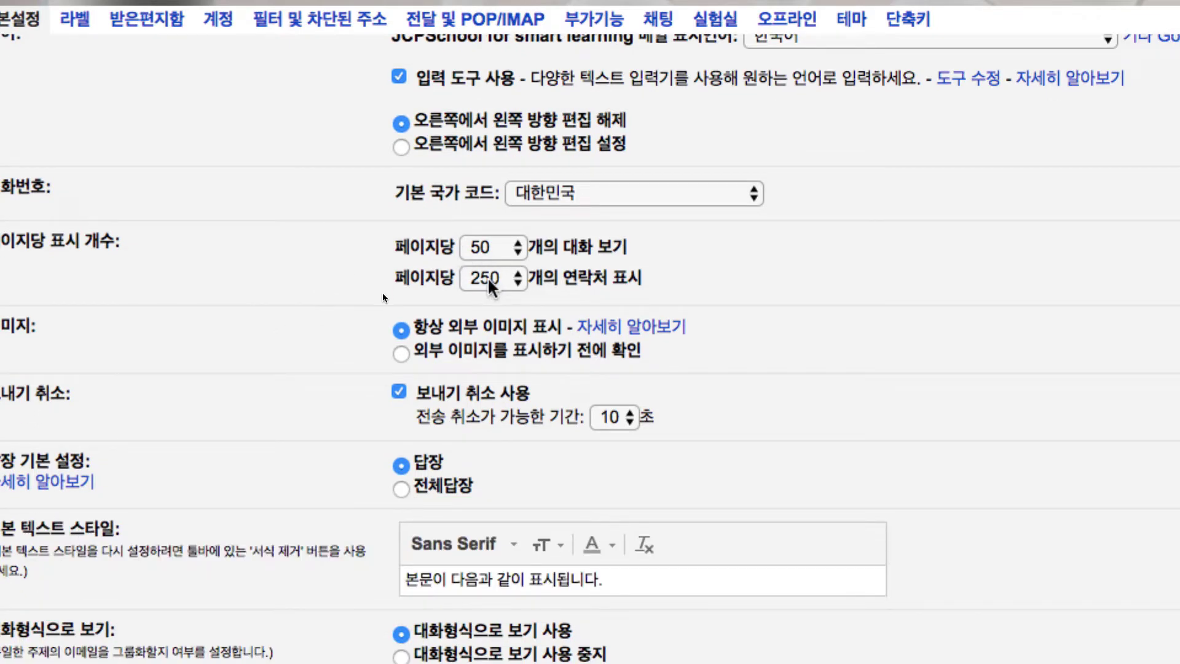
{"action": "scroll", "coordinate": [489, 281], "scroll_direction": "down", "scroll_amount": 1}
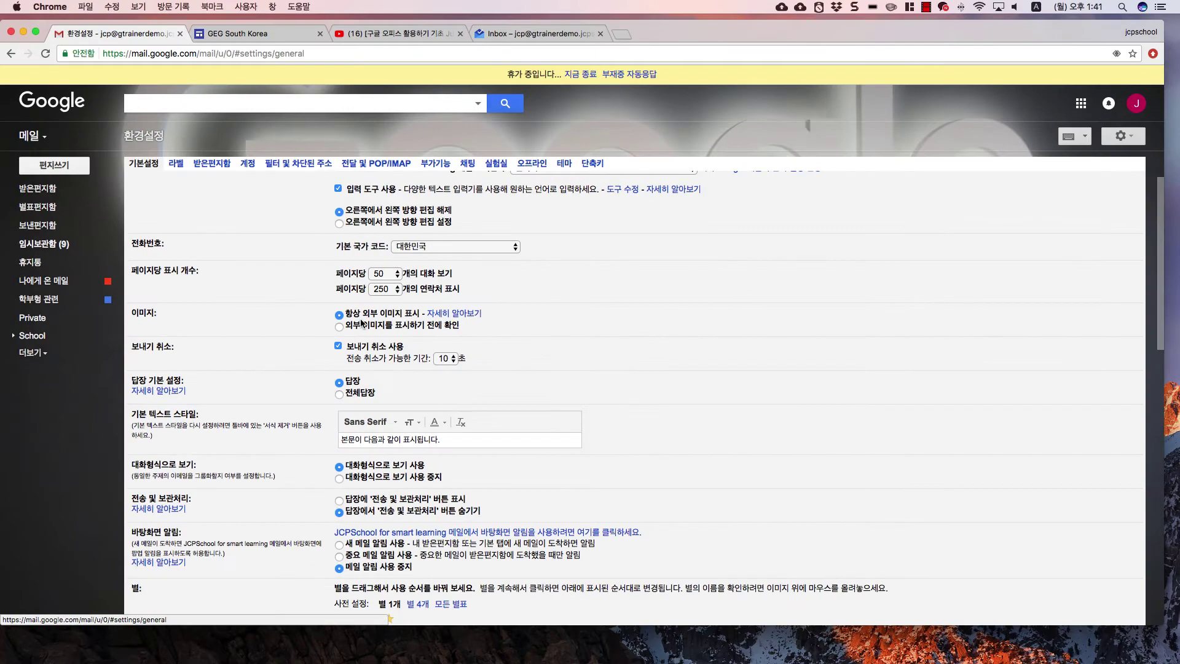
- Set the 이미지 (images) preference to 외부 이미지를 표시하기 전에 확인, and highlight that option's text
{"action": "left_click_drag", "start_coordinate": [136, 316], "coordinate": [167, 319]}
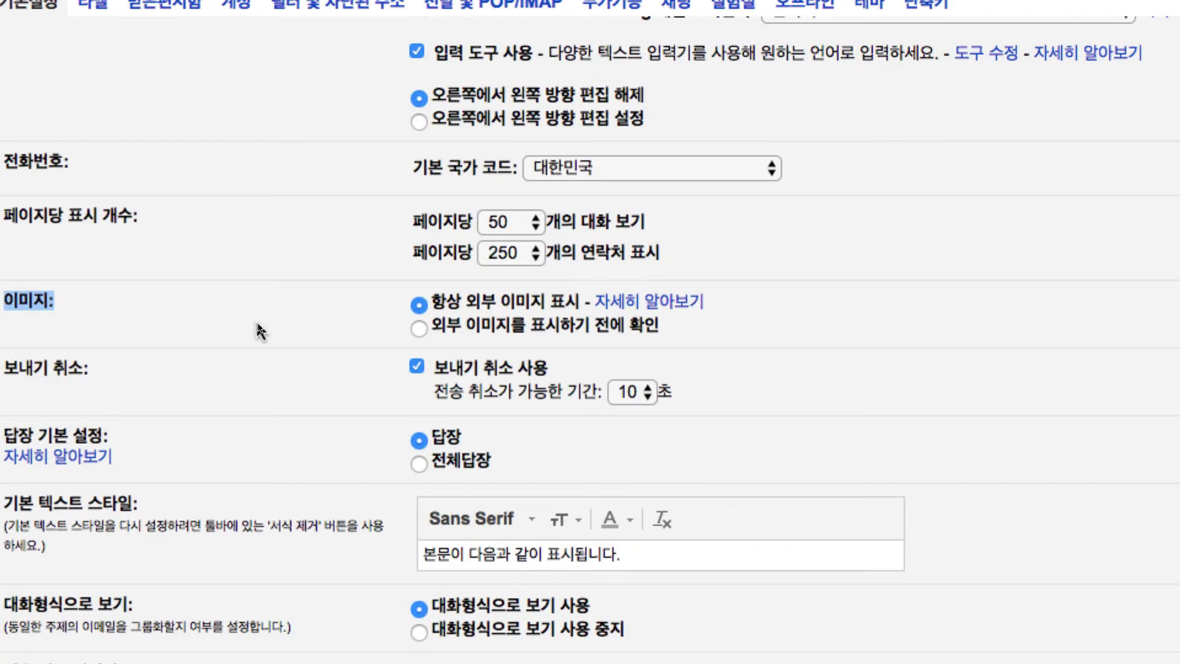
{"action": "left_click", "coordinate": [419, 328]}
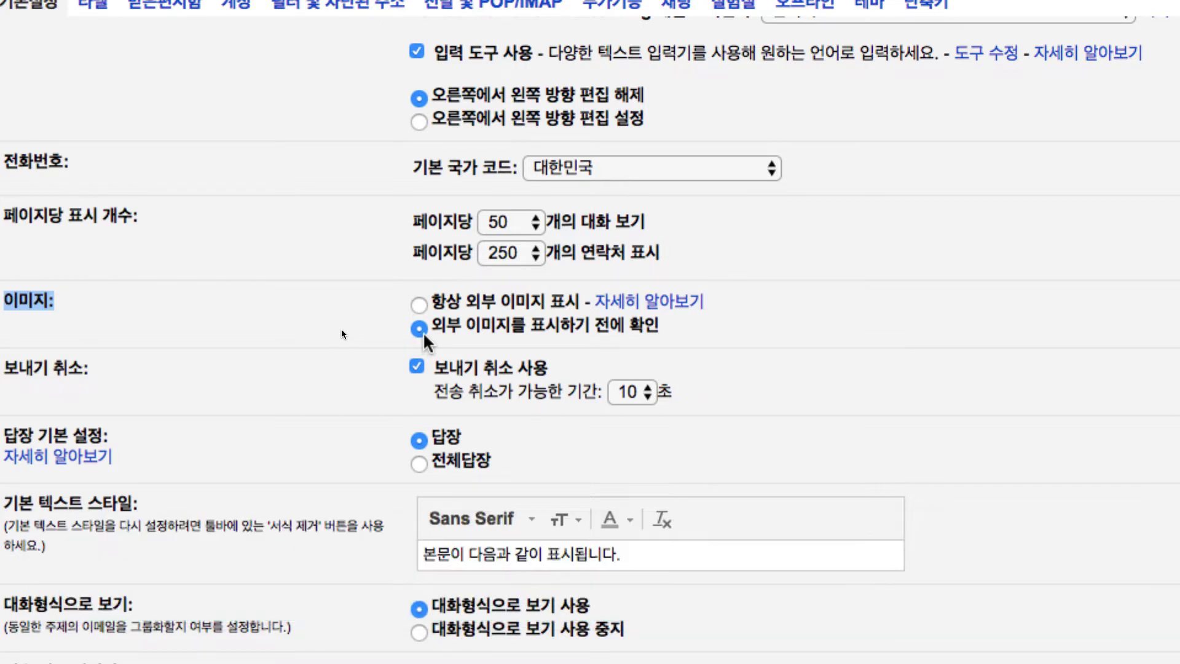
{"action": "scroll", "coordinate": [424, 335], "scroll_direction": "down", "scroll_amount": 2}
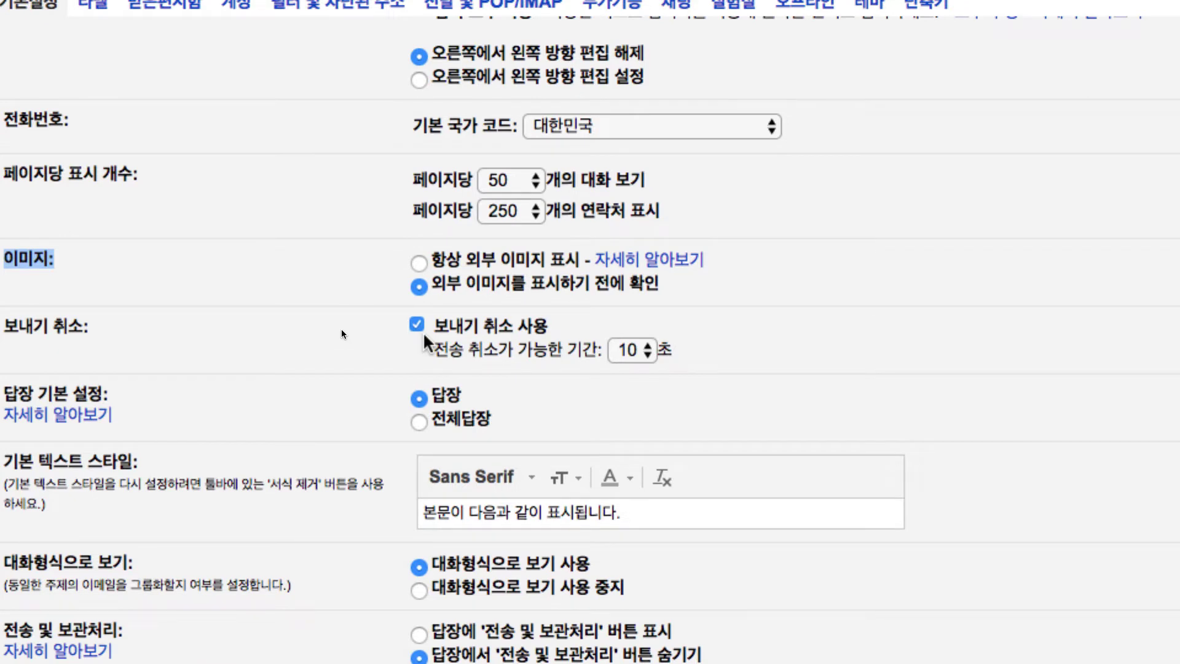
{"action": "left_click", "coordinate": [419, 264]}
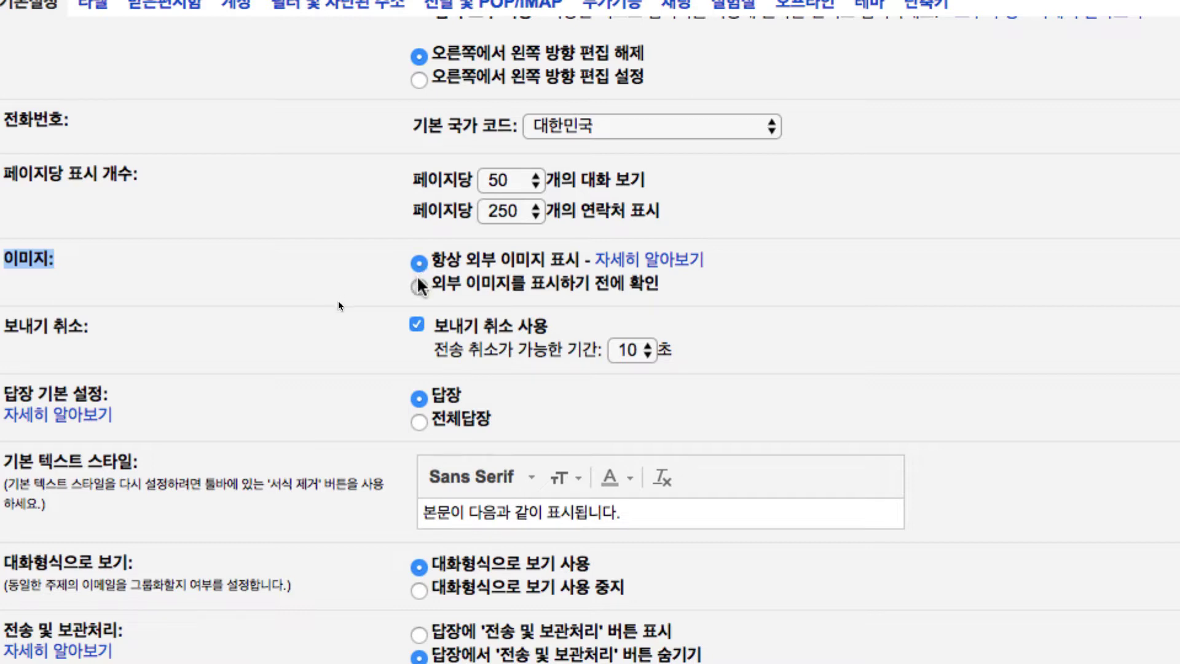
{"action": "left_click", "coordinate": [430, 285]}
{"action": "left_click_drag", "start_coordinate": [433, 288], "coordinate": [666, 288]}
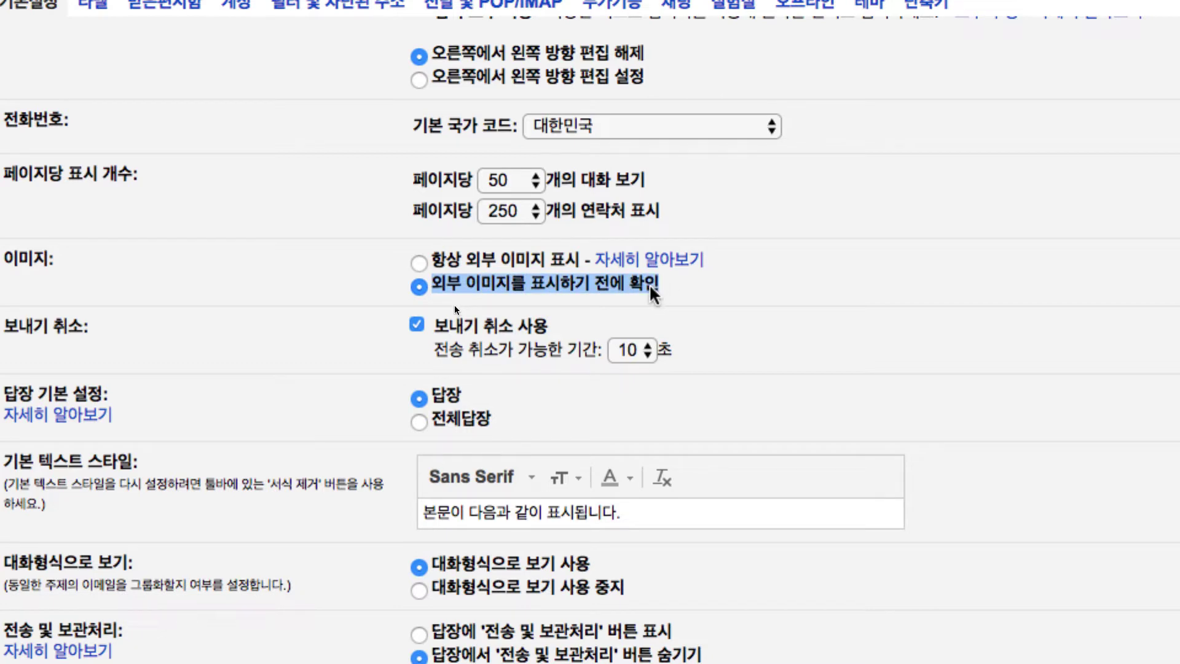
- Highlight the 보내기 취소 heading, review its cancellation period choices and select 10 seconds
{"action": "scroll", "coordinate": [654, 295], "scroll_direction": "down", "scroll_amount": 1}
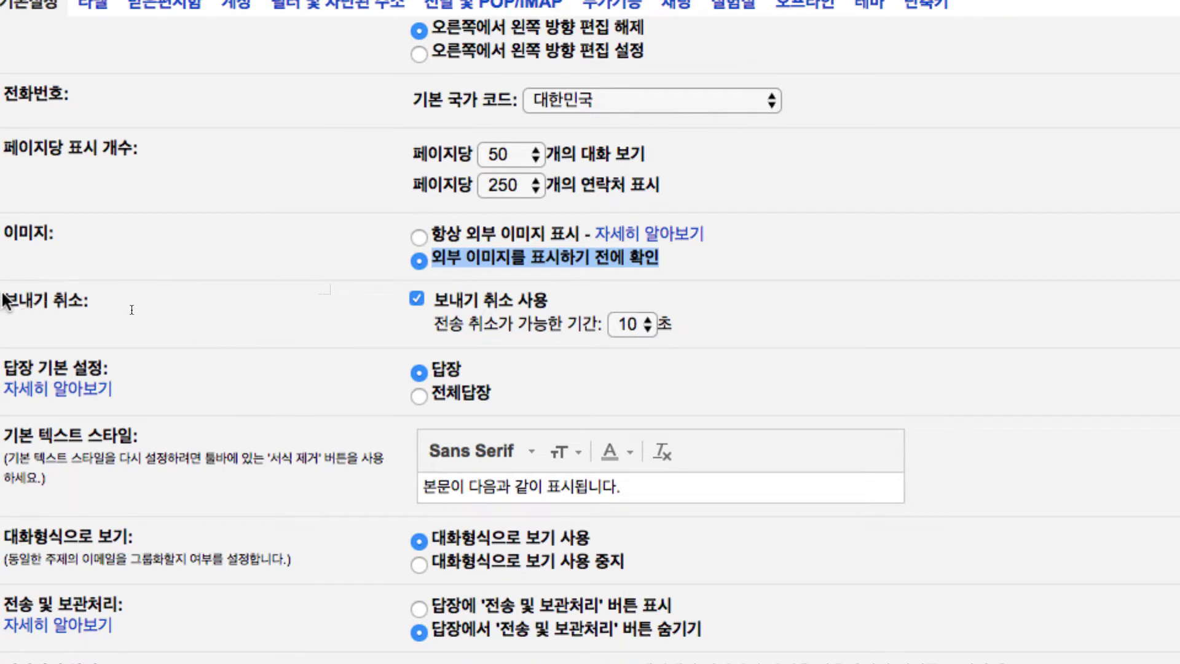
{"action": "left_click_drag", "start_coordinate": [2, 302], "coordinate": [83, 302]}
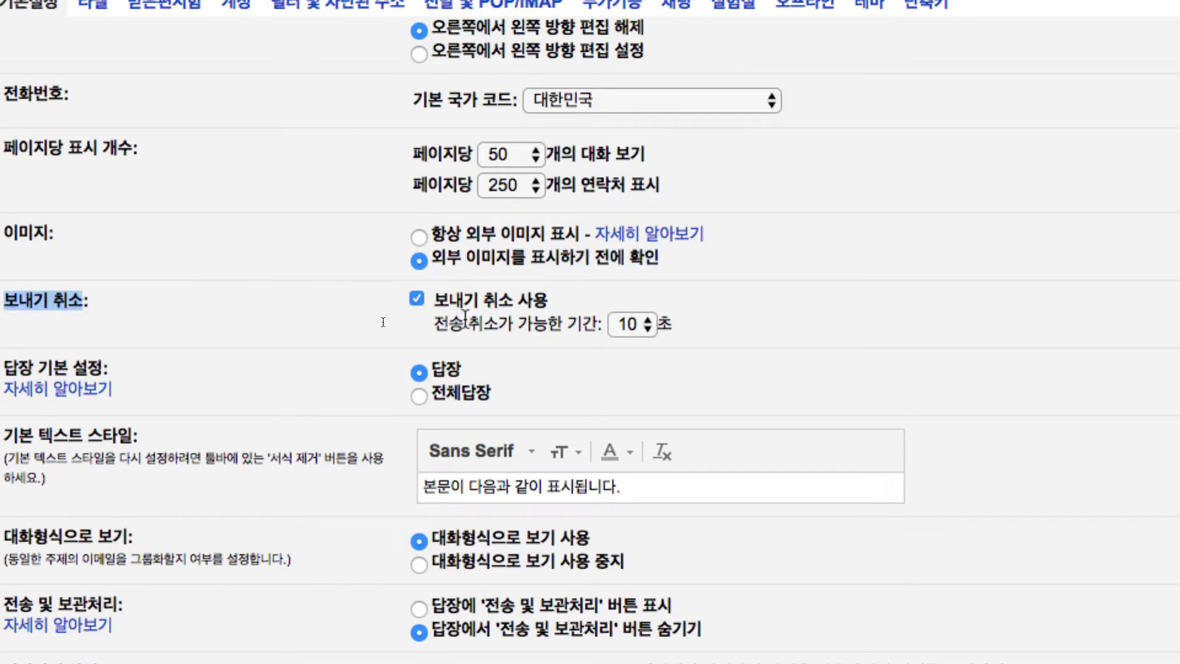
{"action": "left_click", "coordinate": [633, 325]}
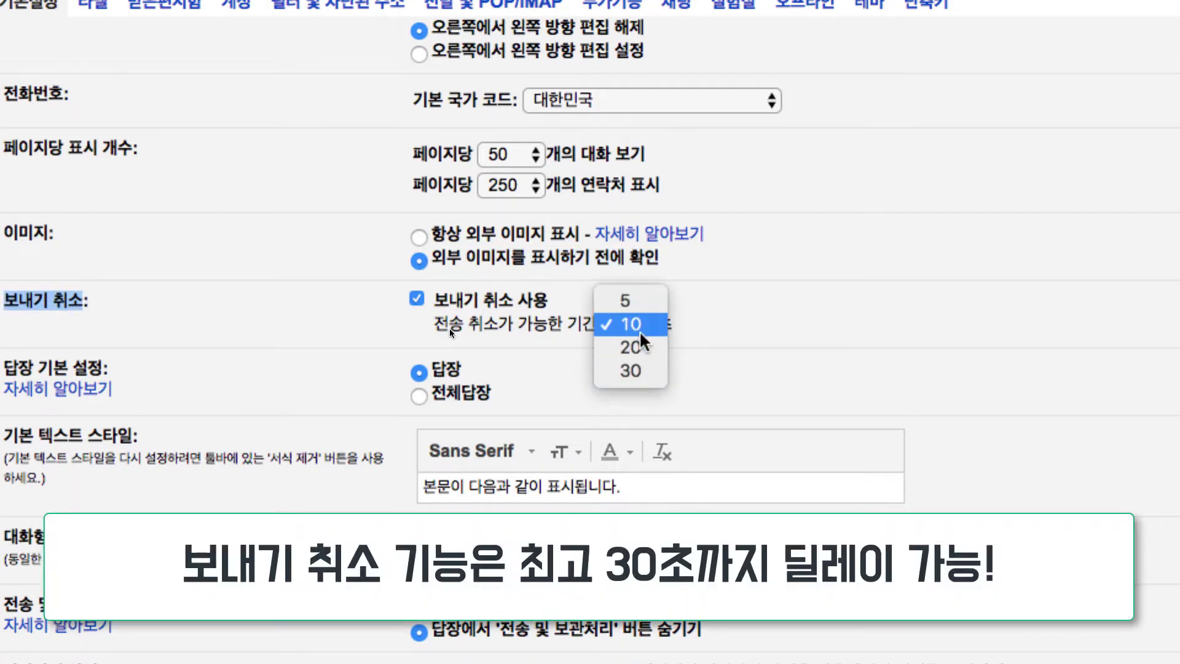
{"action": "left_click", "coordinate": [641, 332]}
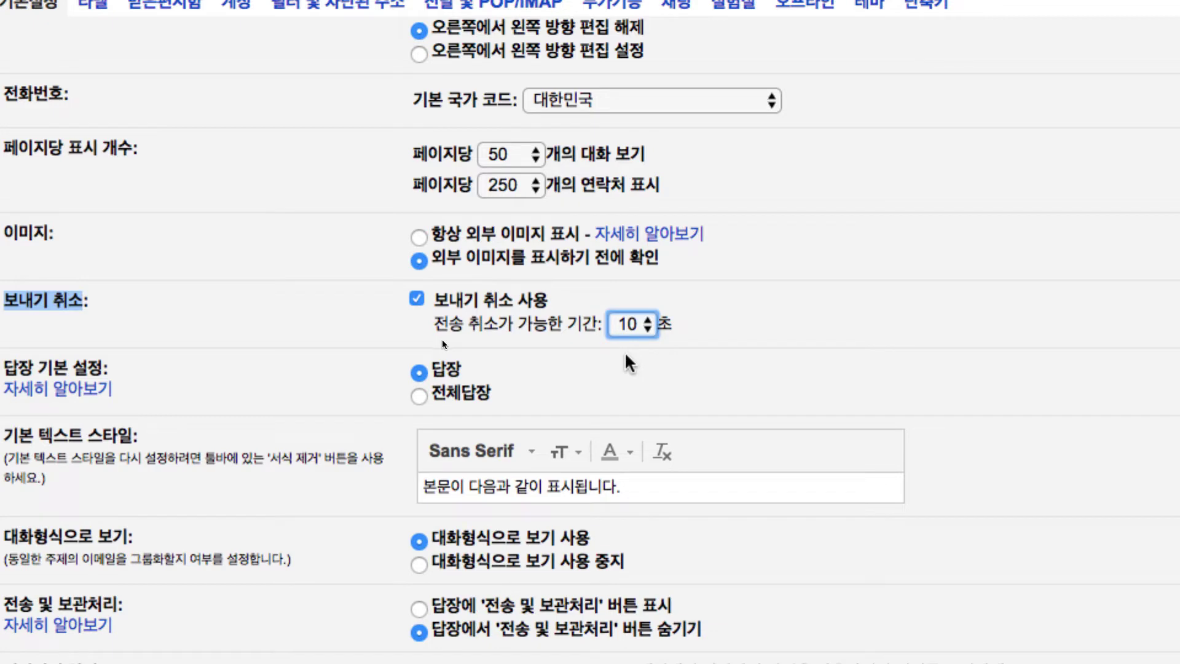
{"action": "left_click", "coordinate": [685, 330]}
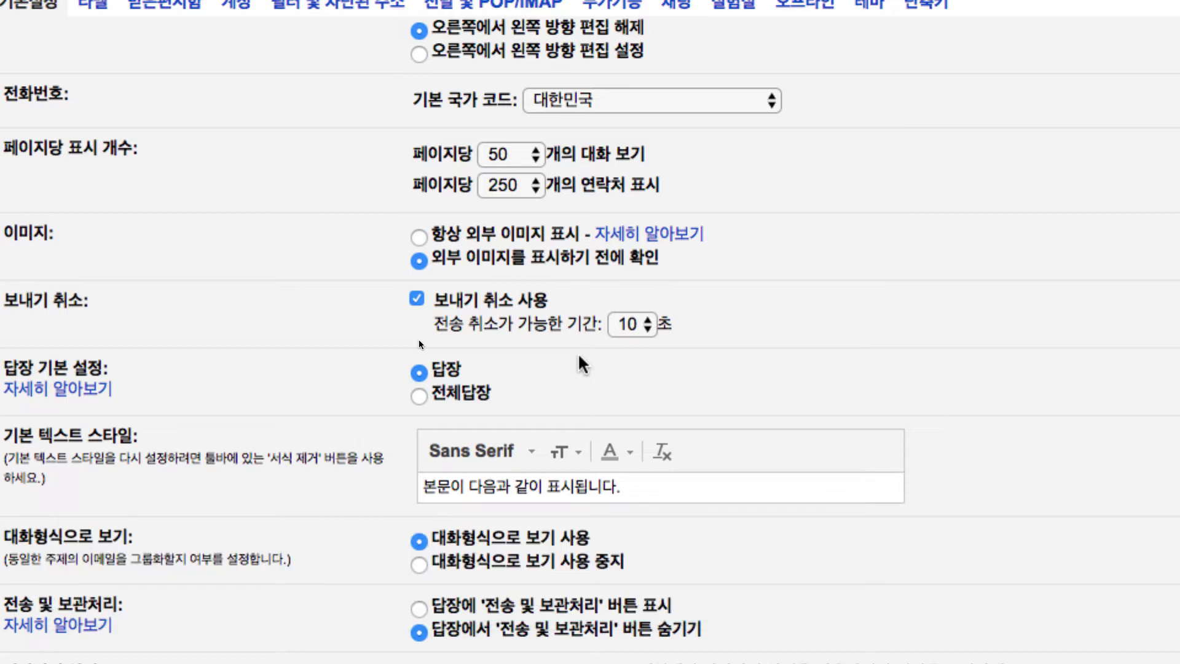
- Set the 기본 텍스트 스타일 font to 바탕 after trying 굴림, and highlight the sample sentence
{"action": "scroll", "coordinate": [580, 356], "scroll_direction": "down", "scroll_amount": 3}
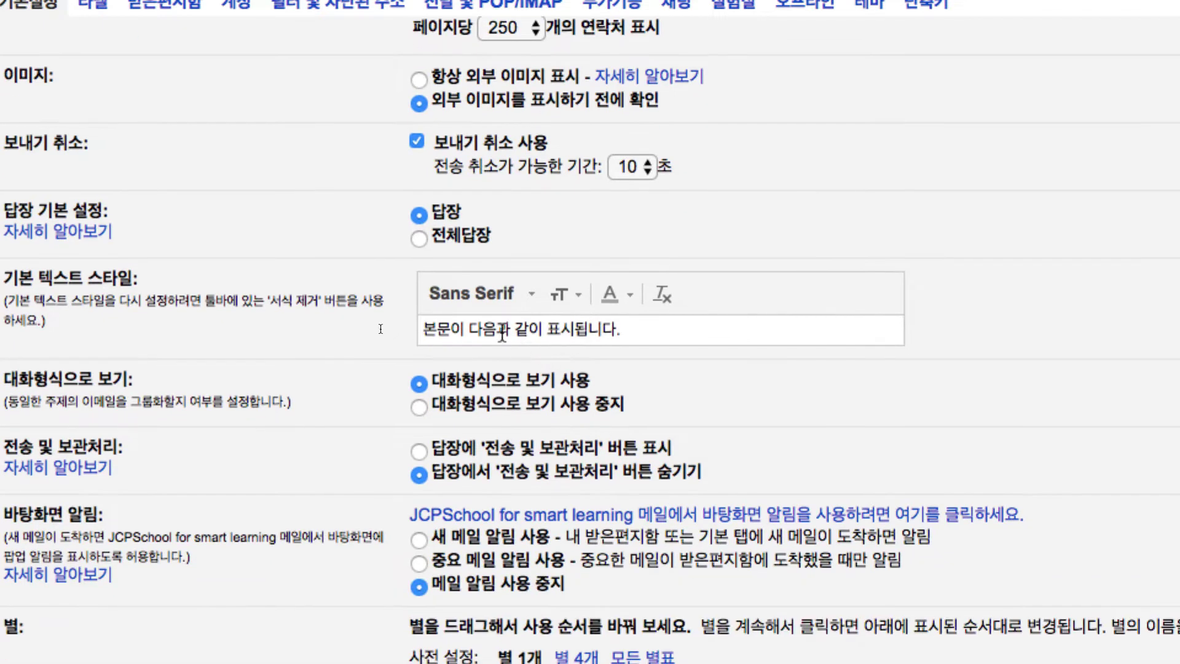
{"action": "left_click", "coordinate": [479, 293]}
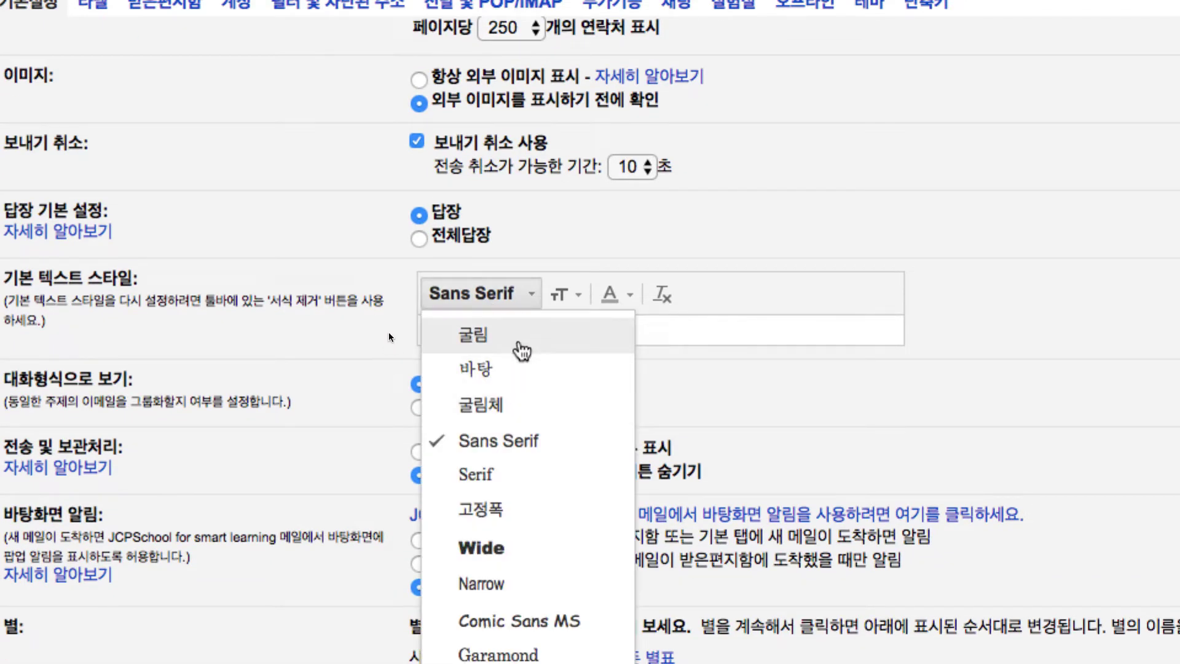
{"action": "left_click", "coordinate": [522, 335]}
{"action": "left_click", "coordinate": [520, 297]}
{"action": "left_click", "coordinate": [524, 366]}
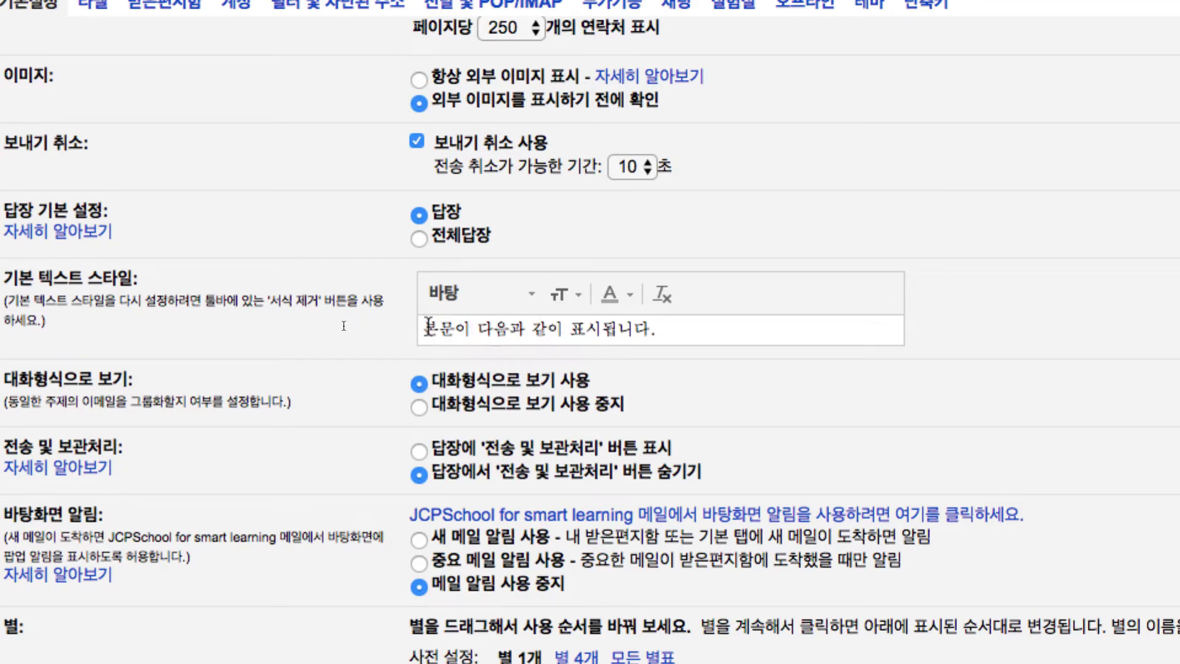
{"action": "left_click_drag", "start_coordinate": [423, 329], "coordinate": [676, 346]}
- Set 대화형식으로 보기 to 대화형식으로 보기 사용, highlighting the setting's heading and parts of the option's text
{"action": "scroll", "coordinate": [676, 346], "scroll_direction": "down", "scroll_amount": 1}
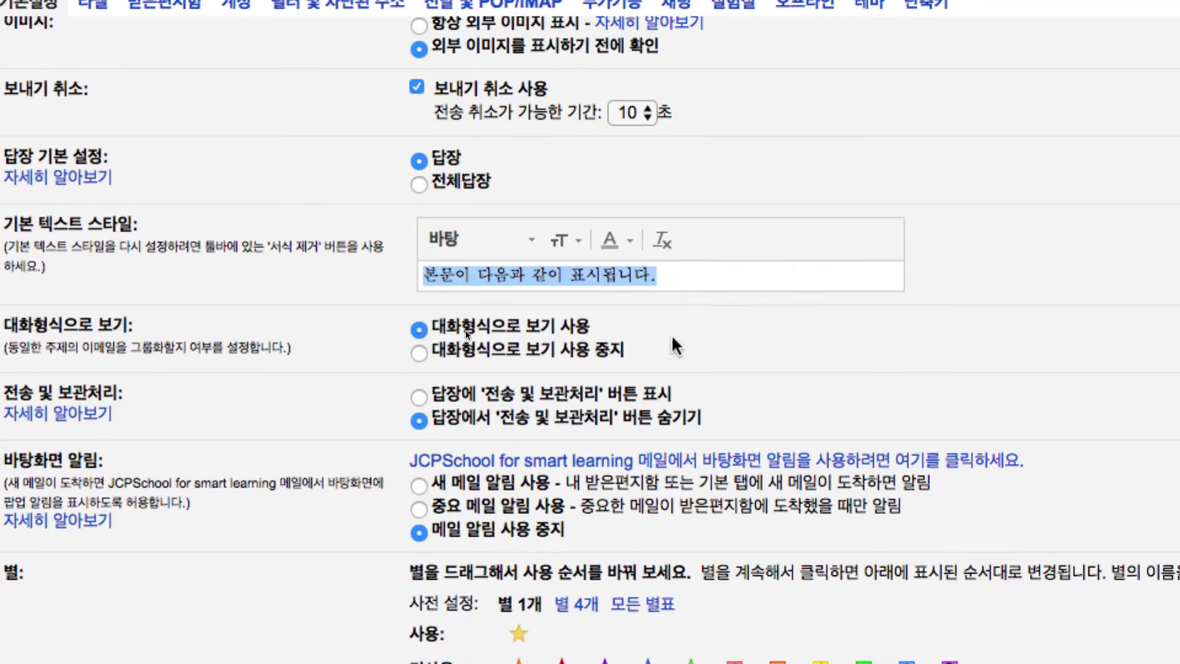
{"action": "left_click_drag", "start_coordinate": [5, 324], "coordinate": [159, 325]}
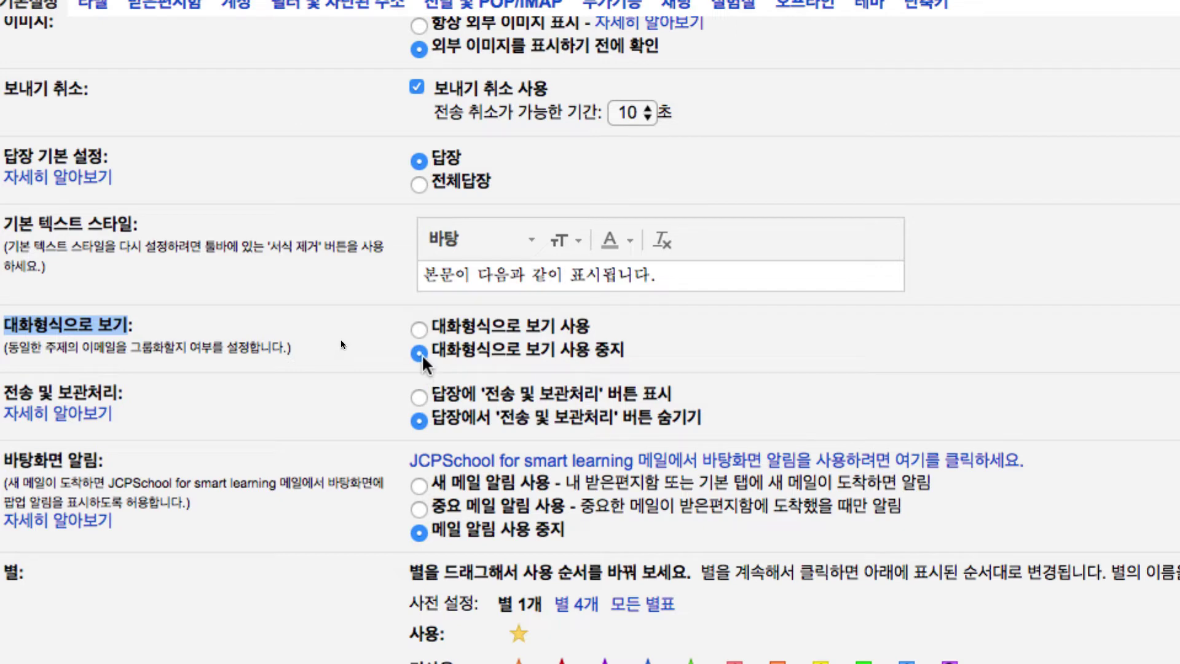
{"action": "left_click", "coordinate": [433, 330]}
{"action": "left_click_drag", "start_coordinate": [433, 329], "coordinate": [595, 337]}
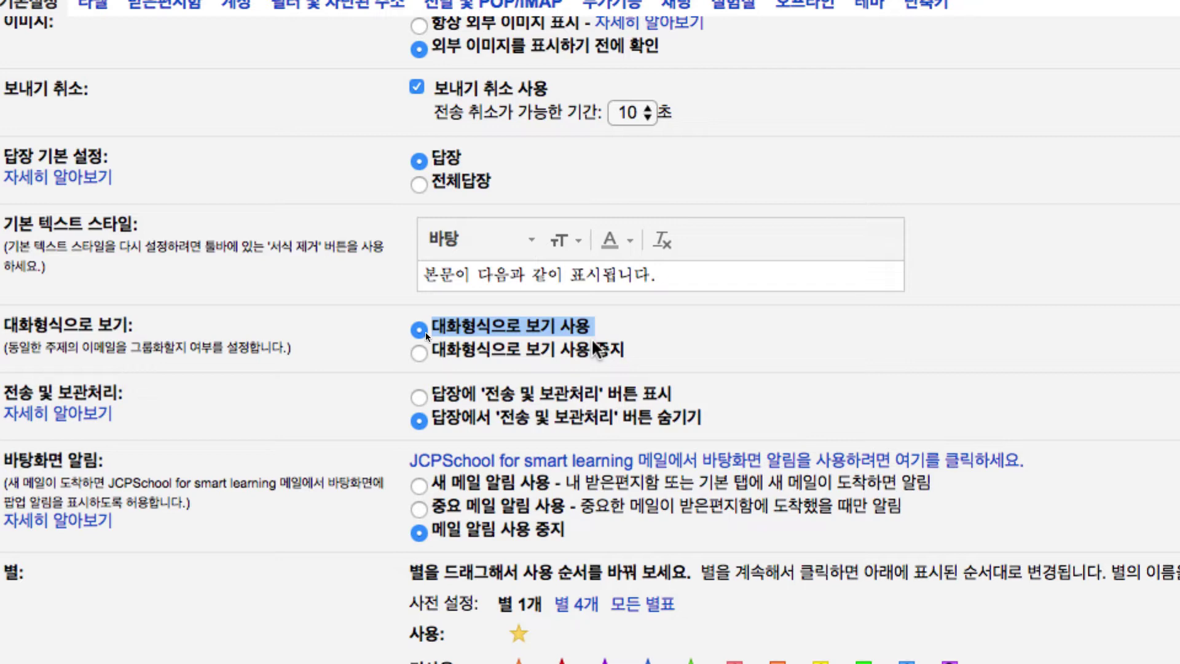
{"action": "left_click", "coordinate": [369, 329]}
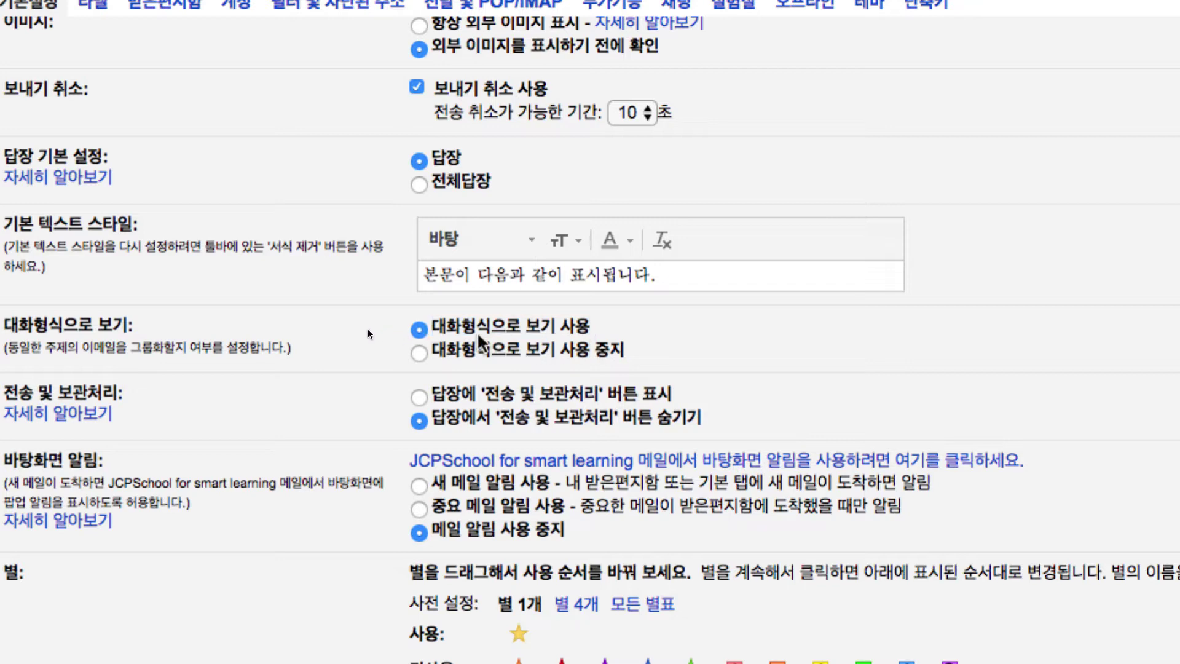
{"action": "left_click_drag", "start_coordinate": [490, 330], "coordinate": [438, 334]}
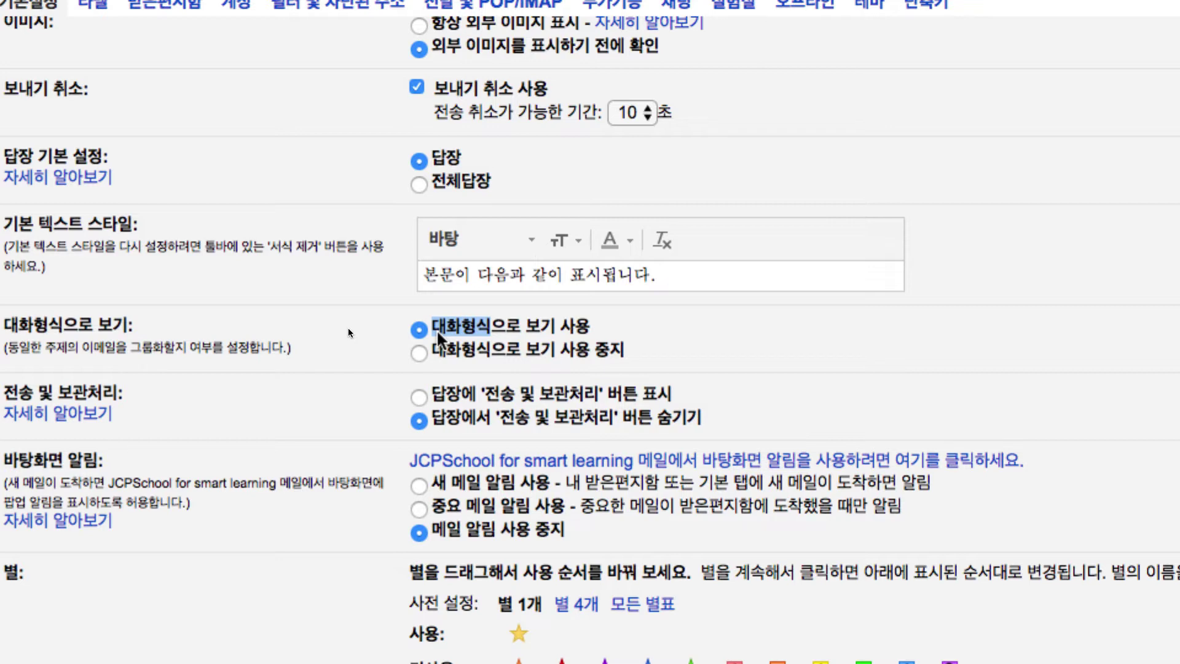
{"action": "scroll", "coordinate": [438, 337], "scroll_direction": "down", "scroll_amount": 1}
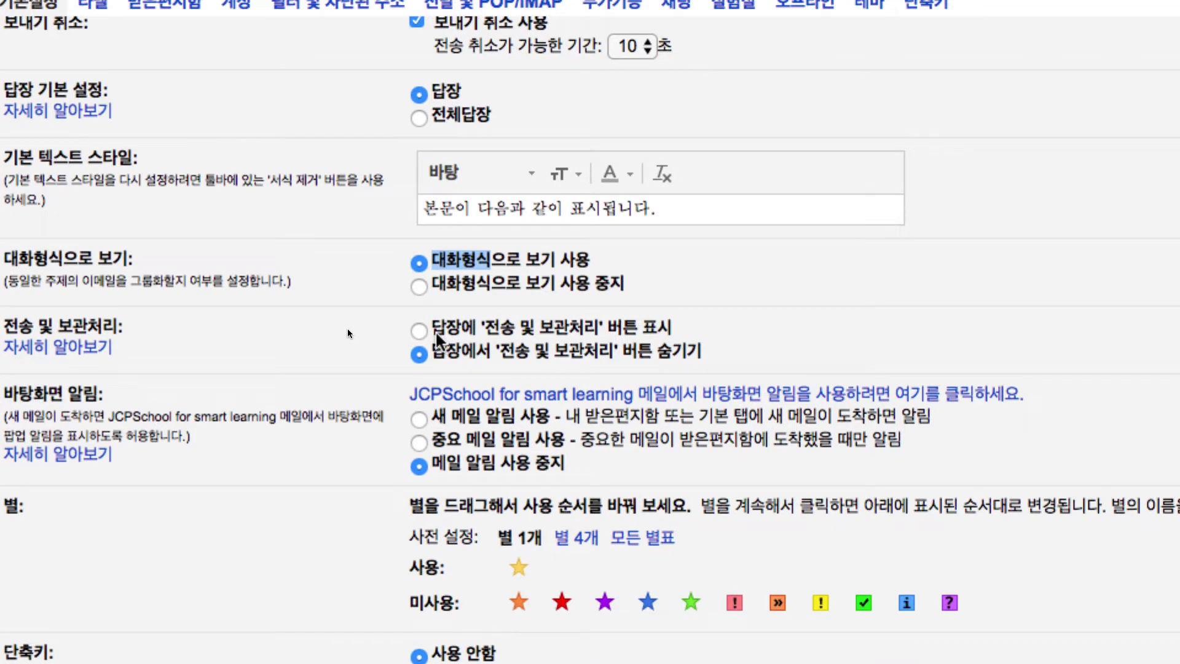
{"action": "left_click_drag", "start_coordinate": [528, 262], "coordinate": [593, 263]}
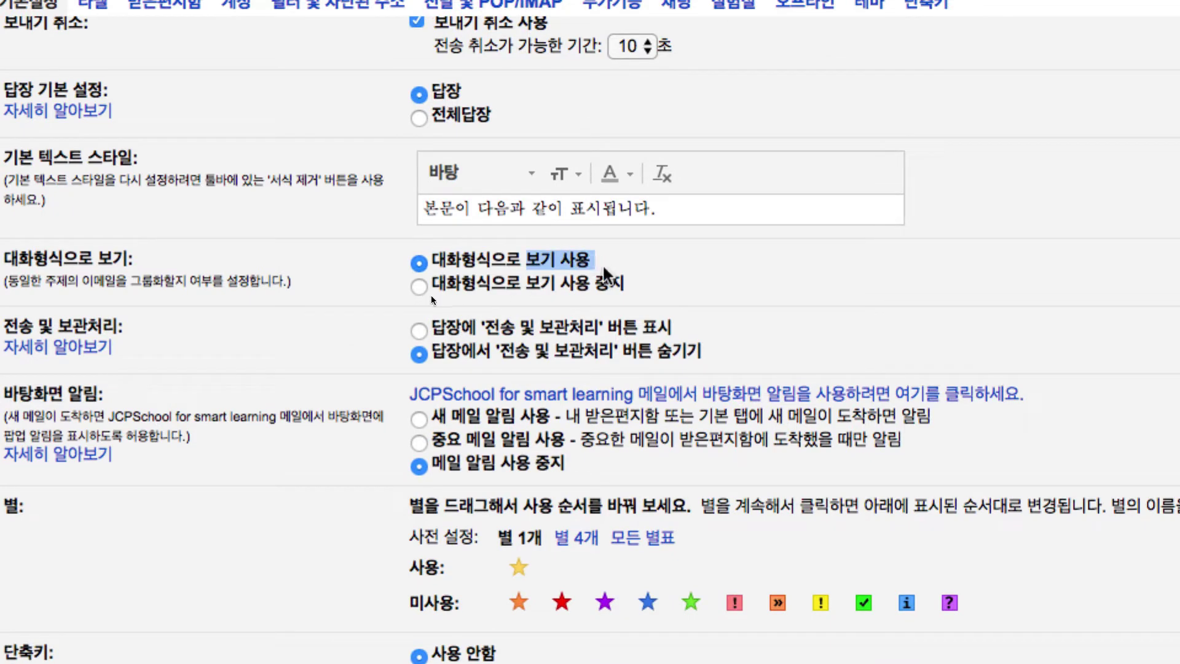
- Apply the 모든 별표 preset to the 별 (stars) setting
{"action": "scroll", "coordinate": [601, 275], "scroll_direction": "down", "scroll_amount": 1}
{"action": "scroll", "coordinate": [599, 271], "scroll_direction": "down", "scroll_amount": 4}
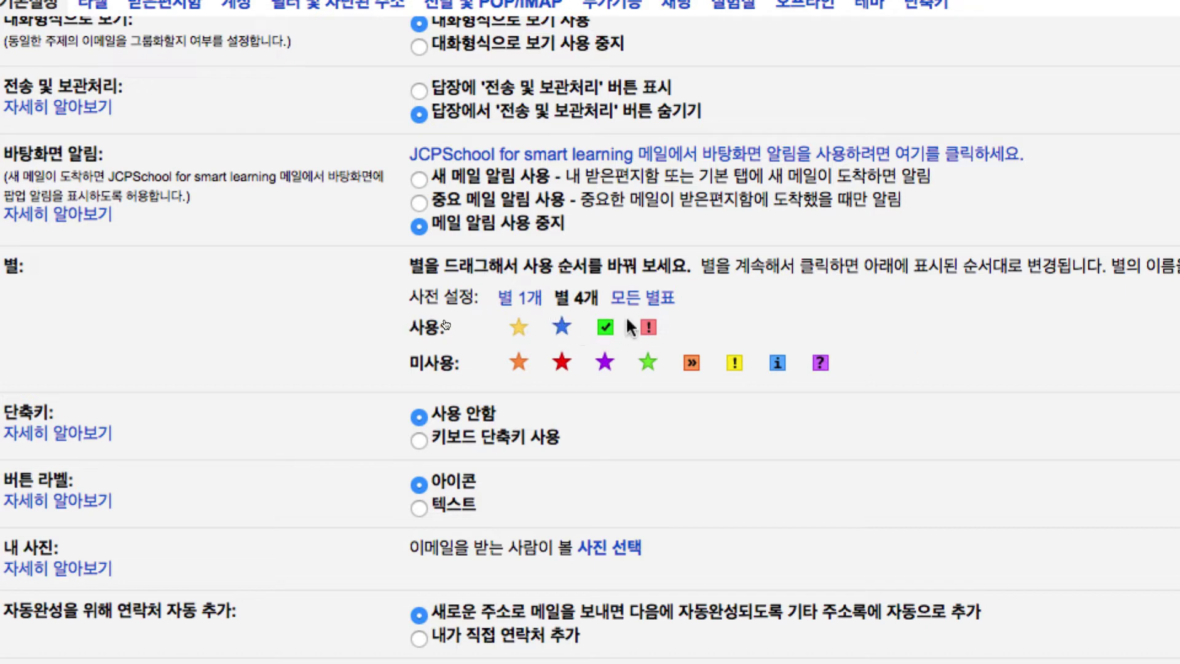
{"action": "left_click", "coordinate": [642, 298]}
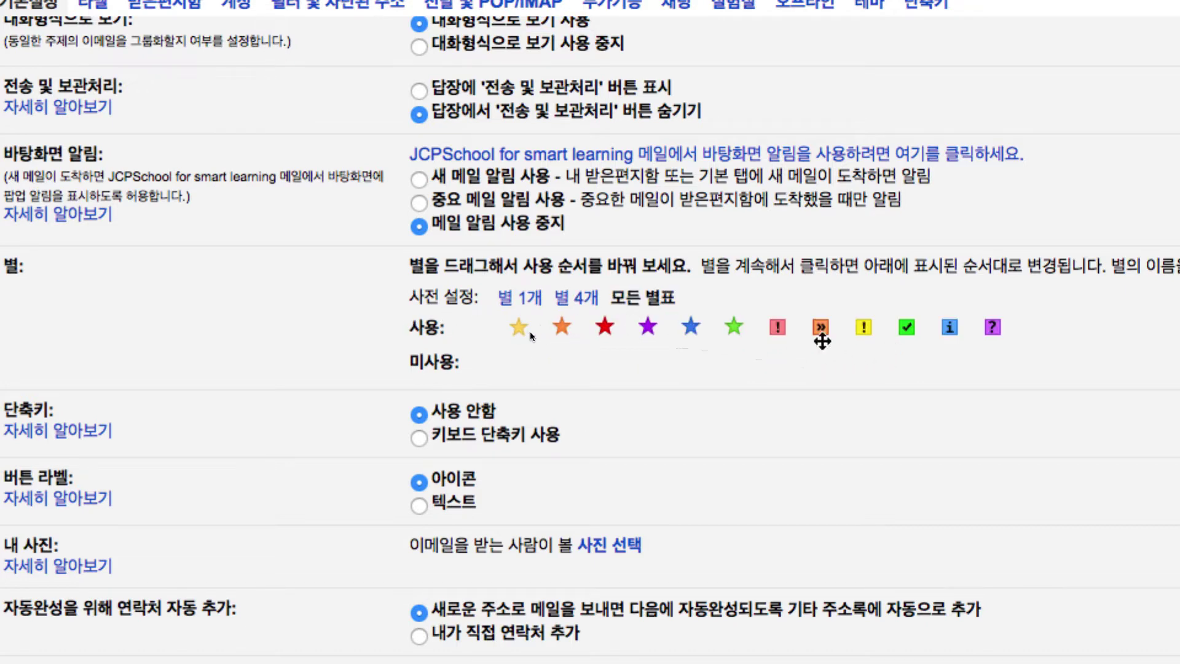
- Reorder the stars in use to red star, green check, orange star, red exclamation, orange double arrow, yellow exclamation, ahead of the yellow star
{"action": "left_click_drag", "start_coordinate": [603, 332], "coordinate": [519, 329]}
{"action": "left_click_drag", "start_coordinate": [592, 333], "coordinate": [563, 332]}
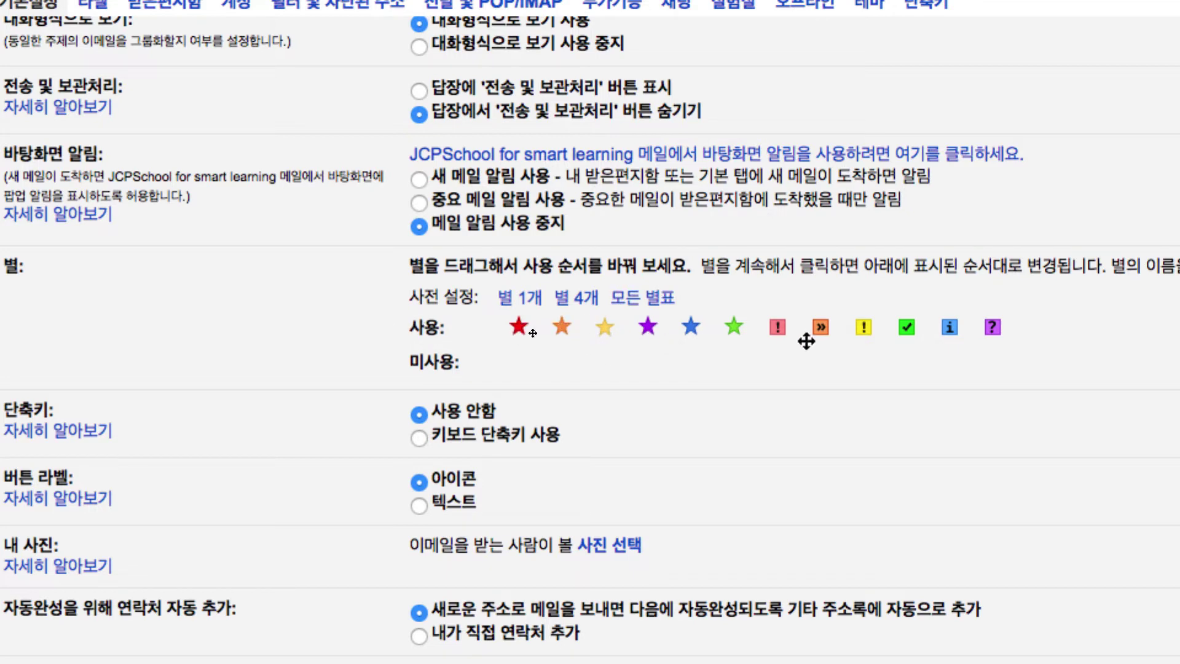
{"action": "left_click_drag", "start_coordinate": [780, 329], "coordinate": [605, 335]}
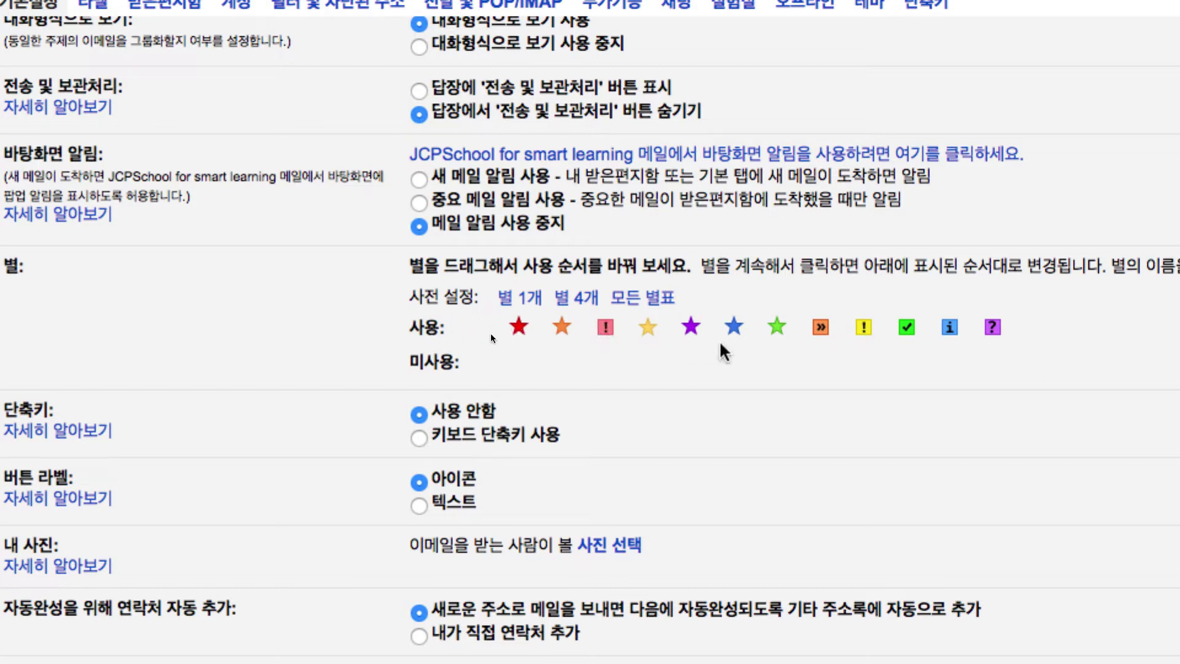
{"action": "left_click_drag", "start_coordinate": [821, 329], "coordinate": [643, 332]}
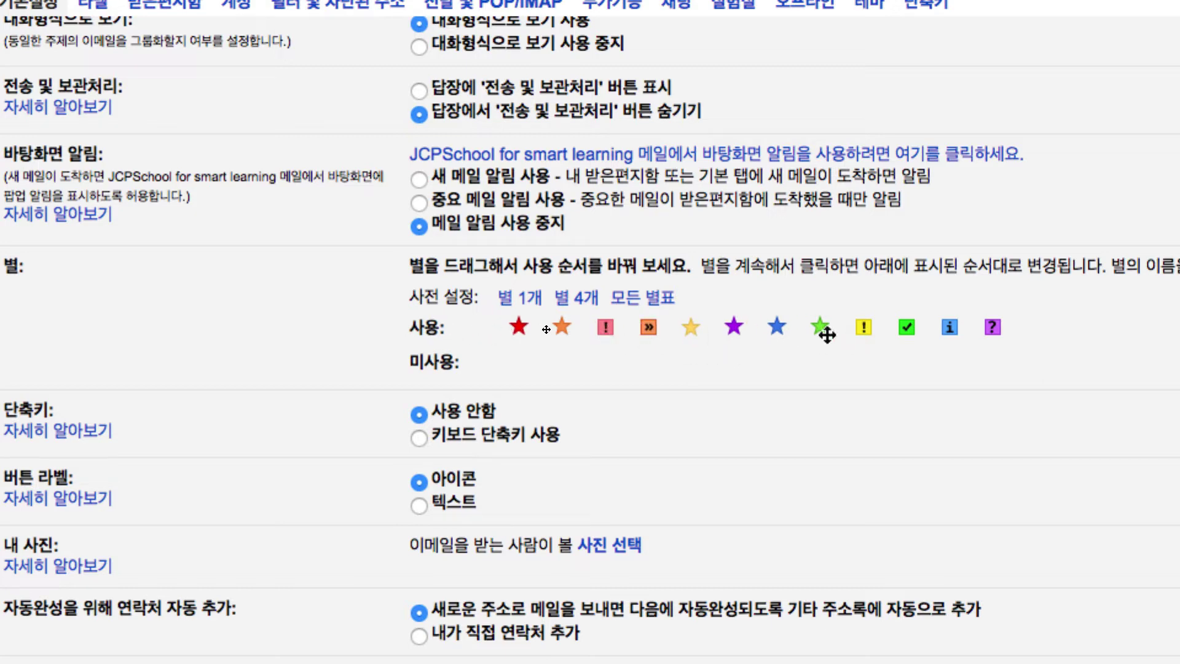
{"action": "left_click_drag", "start_coordinate": [864, 328], "coordinate": [697, 330]}
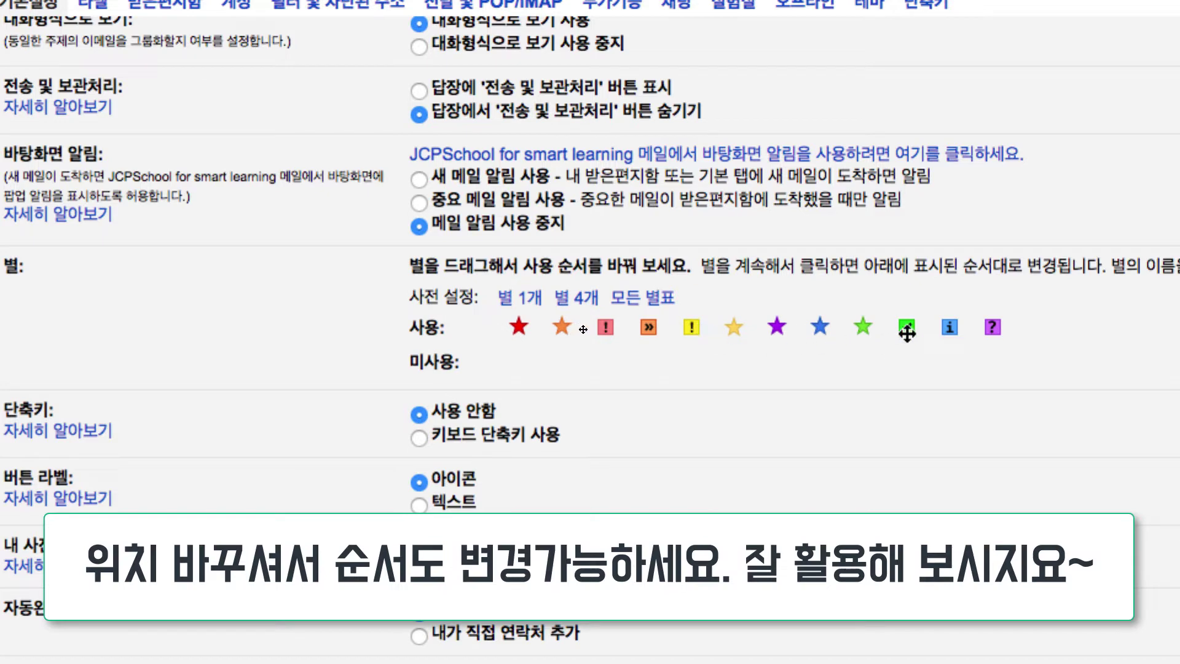
{"action": "mouse_move", "coordinate": [906, 329]}
{"action": "left_mouse_down"}
{"action": "mouse_move", "coordinate": [544, 329]}
{"action": "mouse_move", "coordinate": [561, 330]}
{"action": "left_mouse_up"}
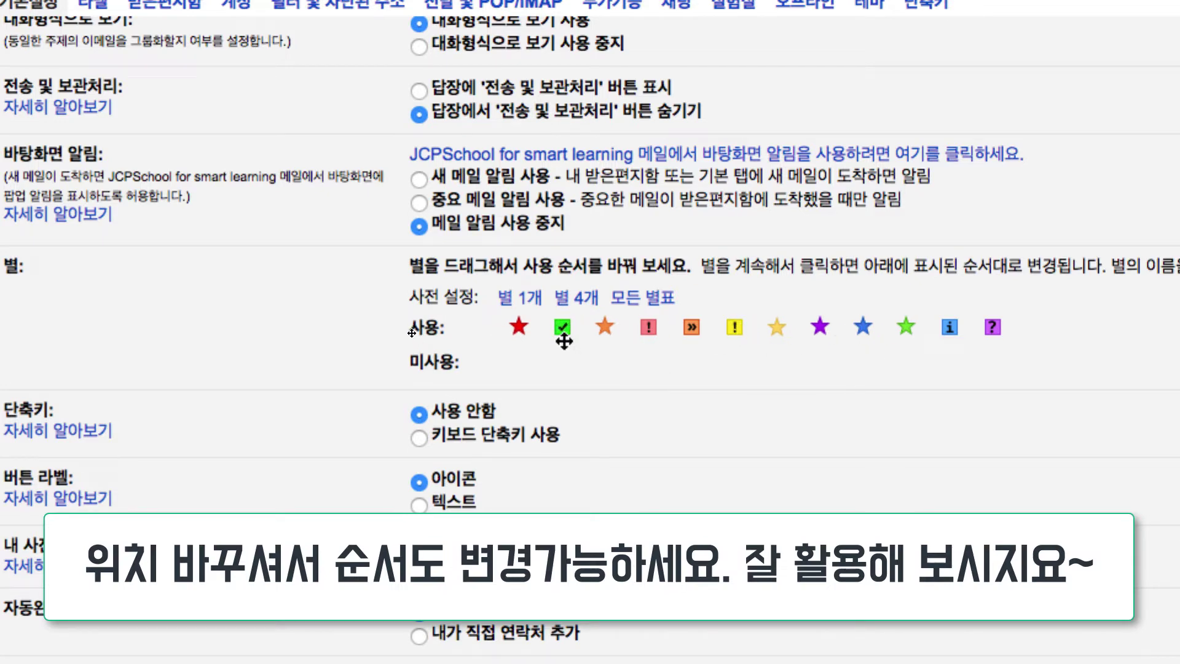
- Highlight the 단축키 heading and set the option to 키보드 단축키 사용
{"action": "scroll", "coordinate": [688, 485], "scroll_direction": "down", "scroll_amount": 2}
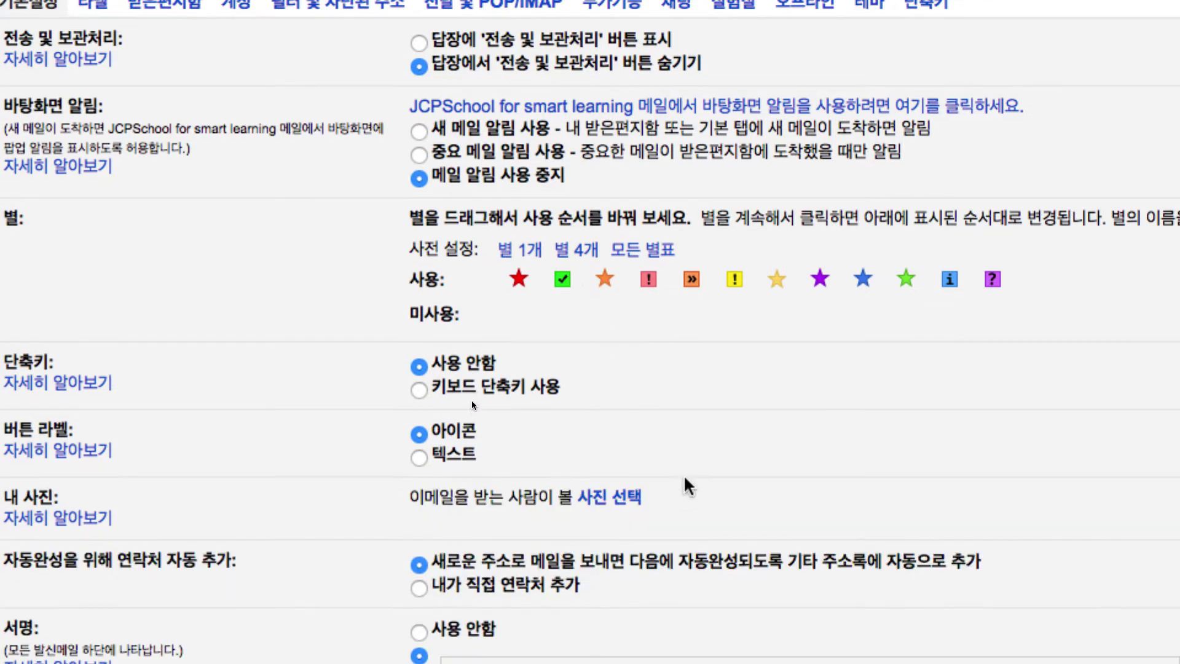
{"action": "scroll", "coordinate": [687, 484], "scroll_direction": "down", "scroll_amount": 1}
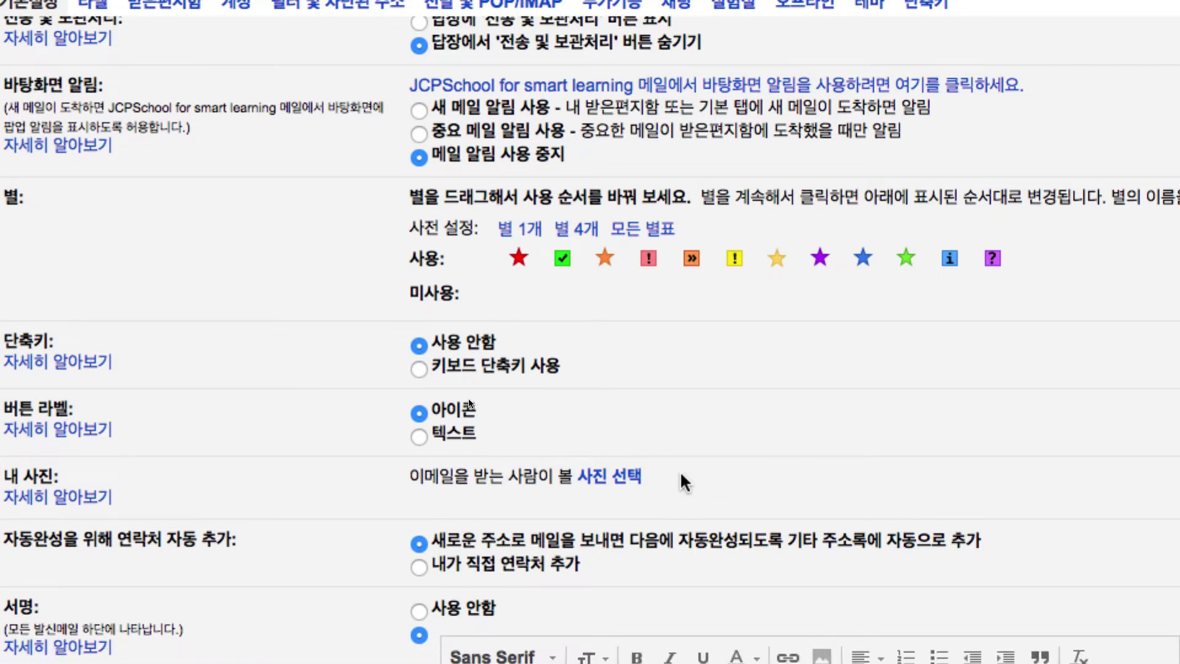
{"action": "left_click_drag", "start_coordinate": [3, 340], "coordinate": [51, 342]}
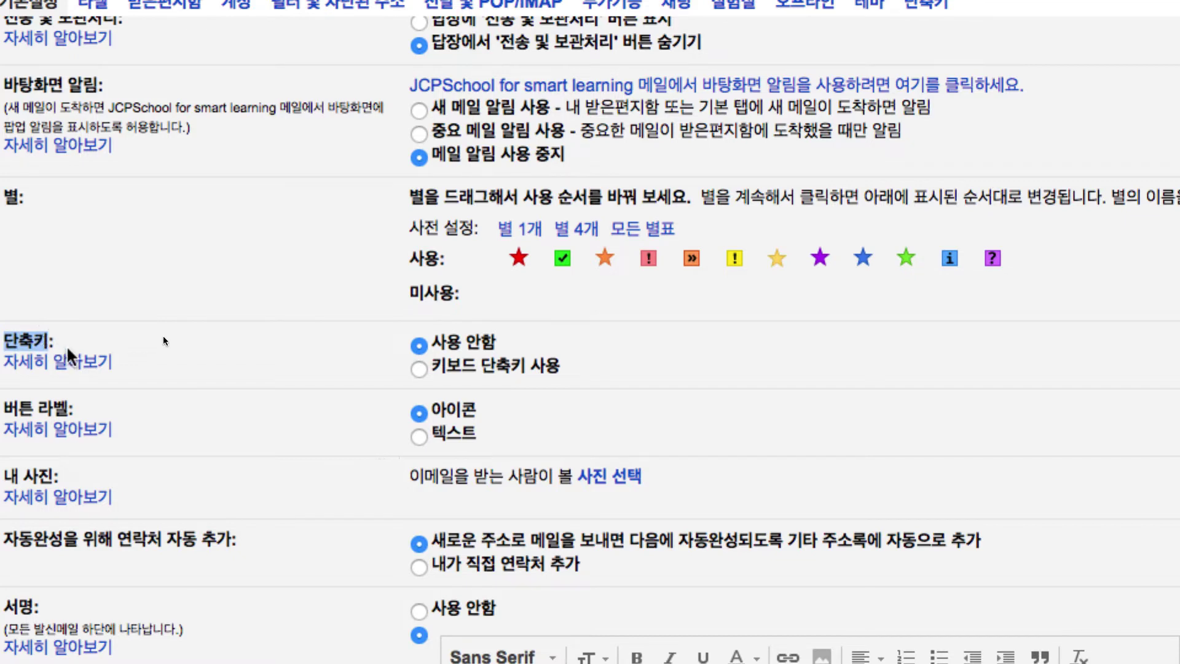
{"action": "left_click", "coordinate": [418, 370]}
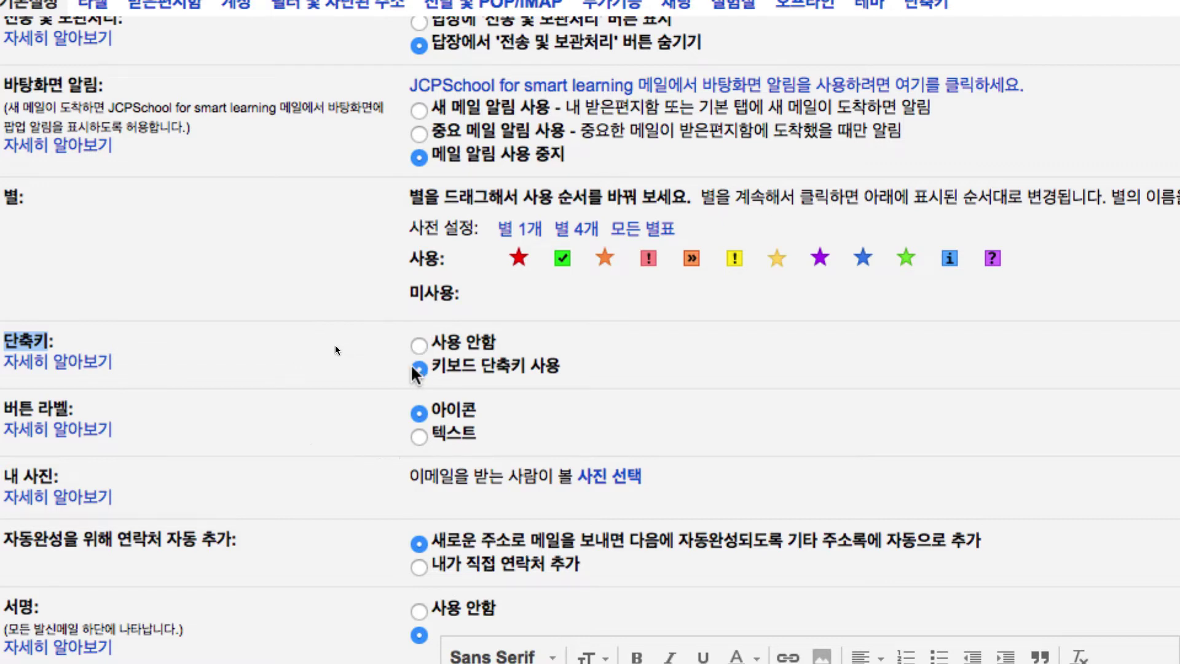
- Highlight the whole existing text of the 서명 (signature), and place the cursor at the end of its name line
{"action": "scroll", "coordinate": [418, 372], "scroll_direction": "down", "scroll_amount": 3}
{"action": "scroll", "coordinate": [416, 369], "scroll_direction": "down", "scroll_amount": 3}
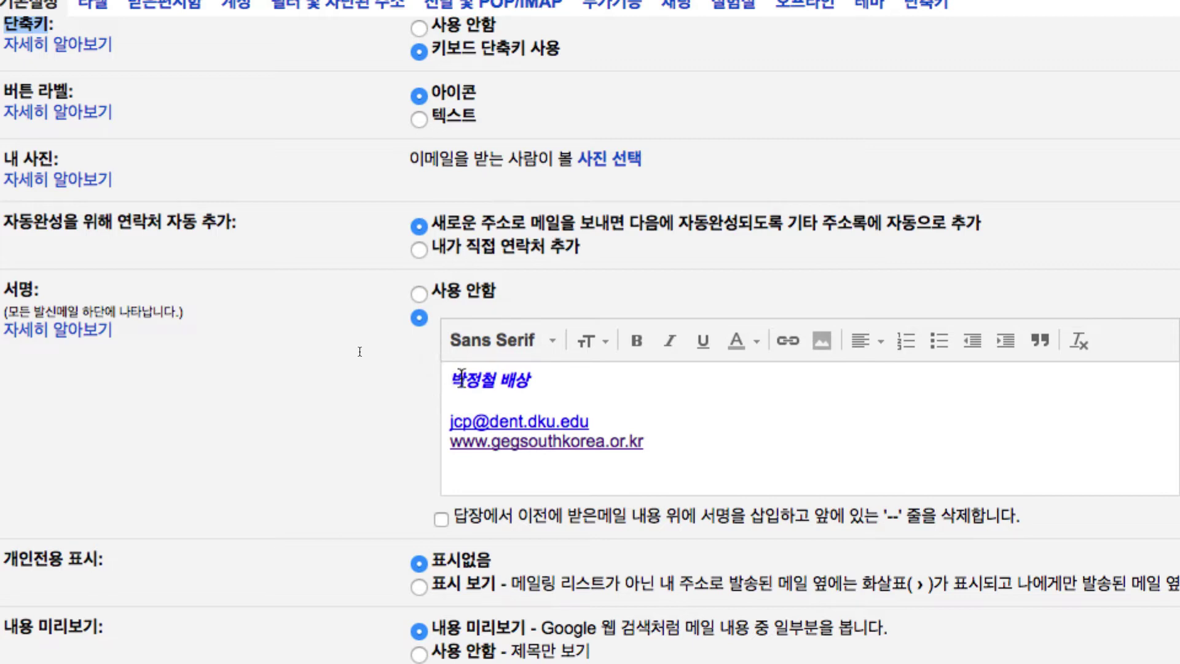
{"action": "mouse_move", "coordinate": [451, 376]}
{"action": "left_mouse_down"}
{"action": "mouse_move", "coordinate": [532, 384]}
{"action": "mouse_move", "coordinate": [683, 443]}
{"action": "left_mouse_up"}
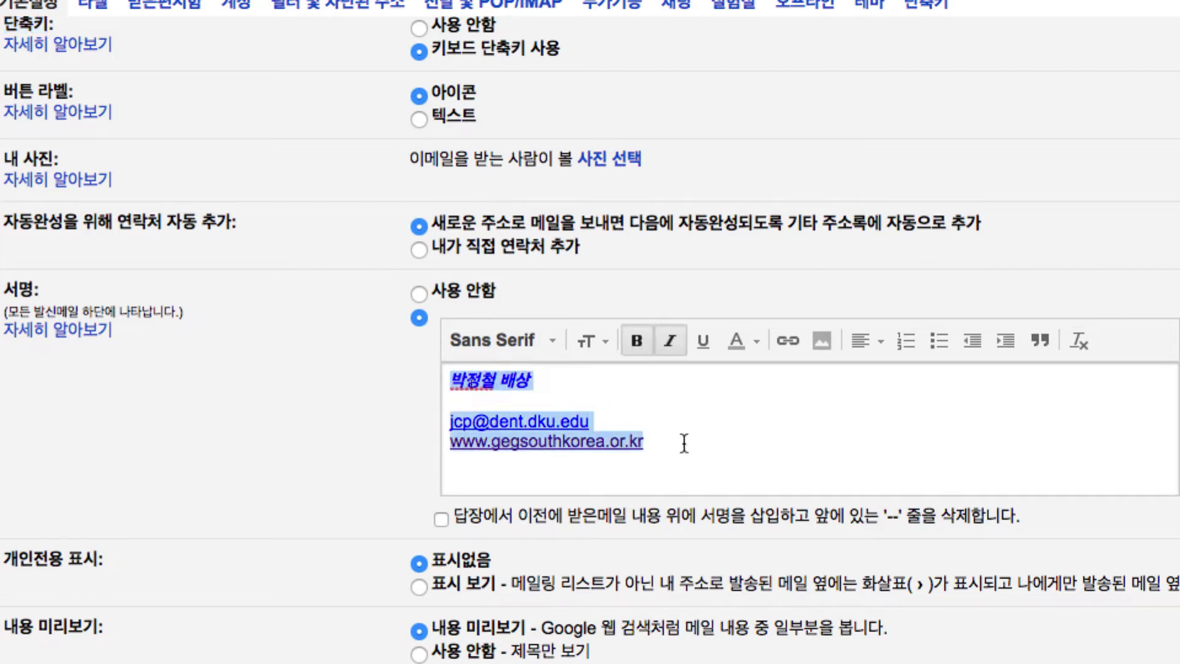
{"action": "left_click", "coordinate": [560, 388]}
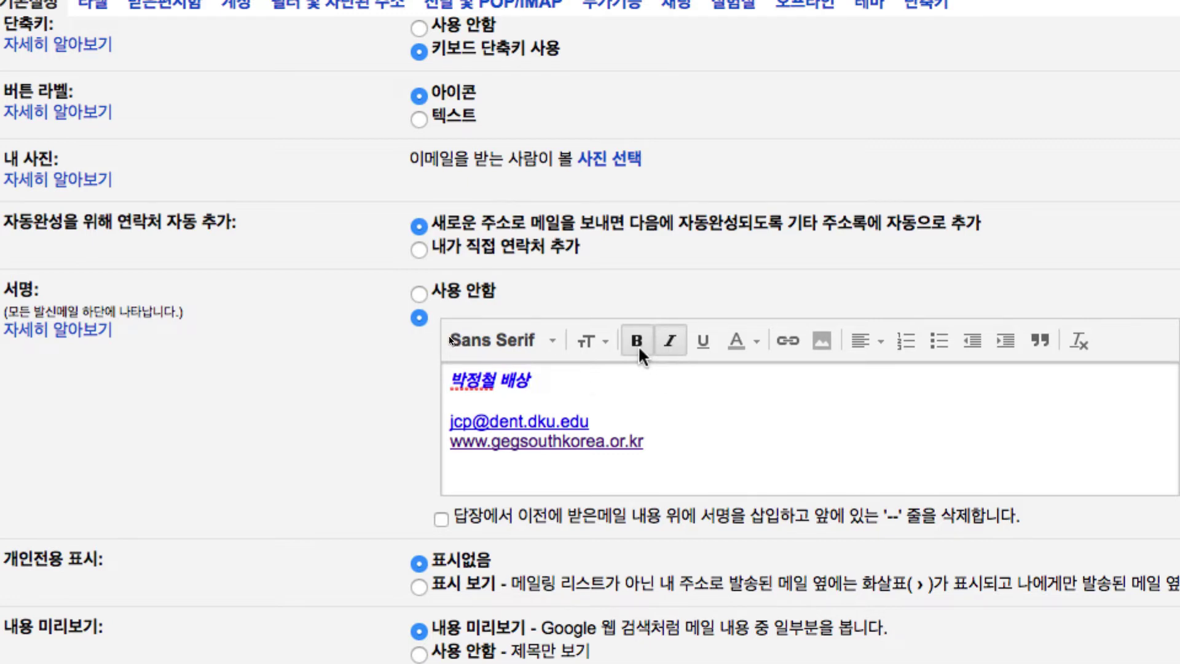
- Remove bold and italic from the signature's name line and change its text colour to cyan
{"action": "triple_click", "coordinate": [462, 381]}
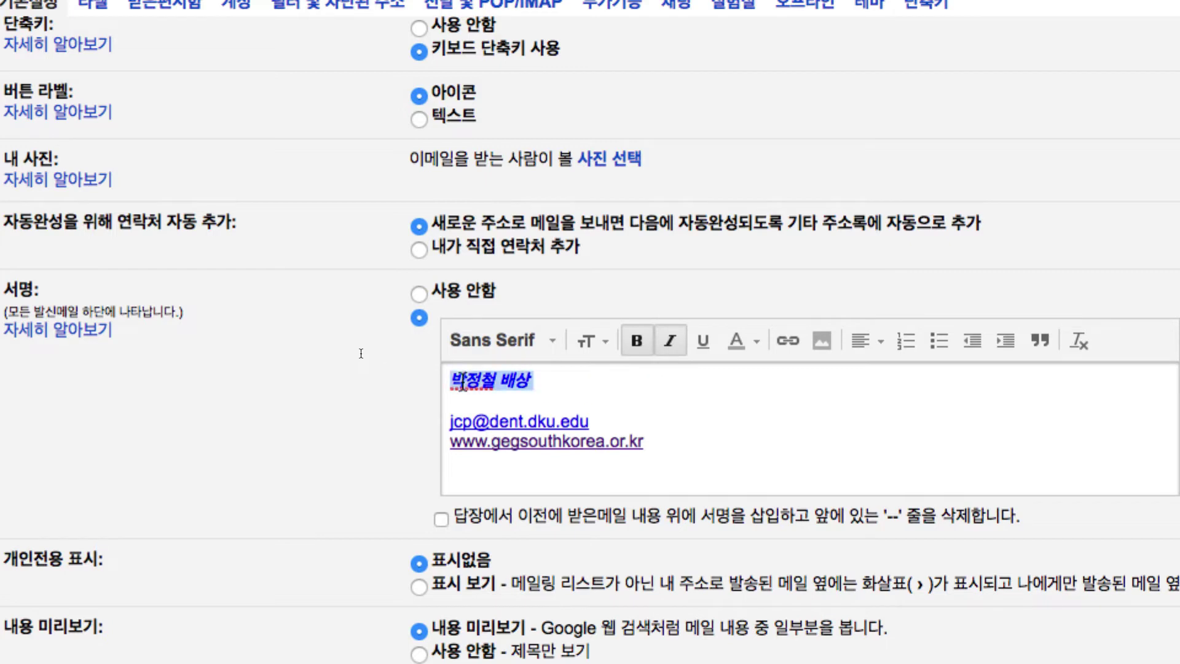
{"action": "left_click", "coordinate": [663, 352]}
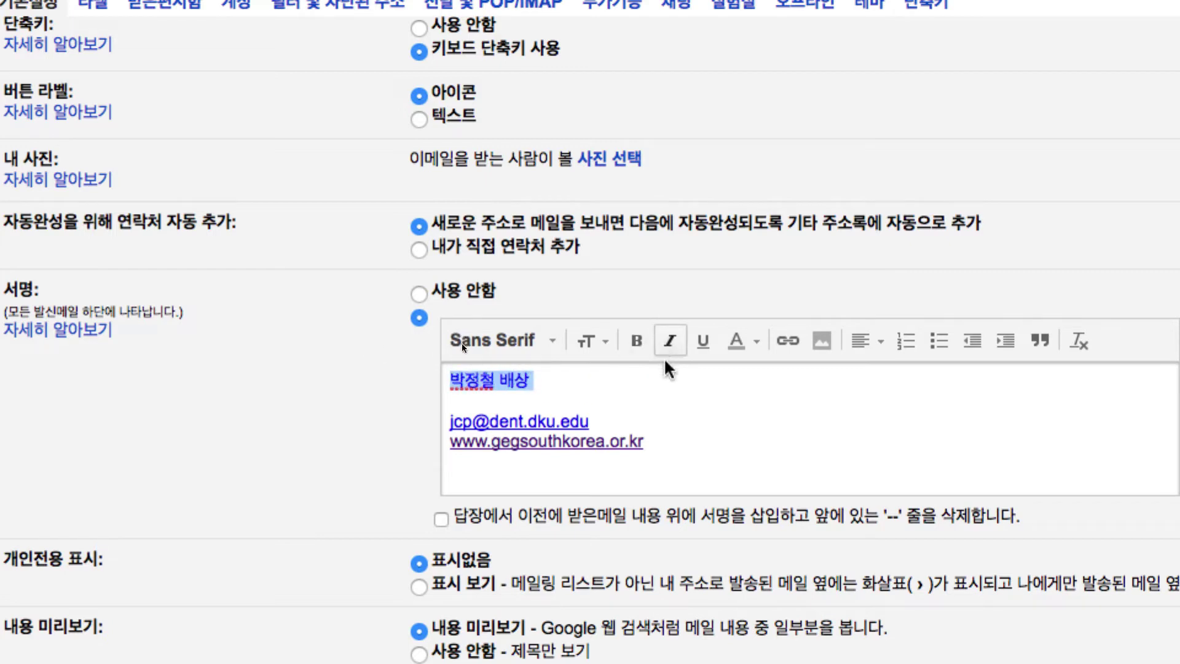
{"action": "left_click", "coordinate": [738, 346]}
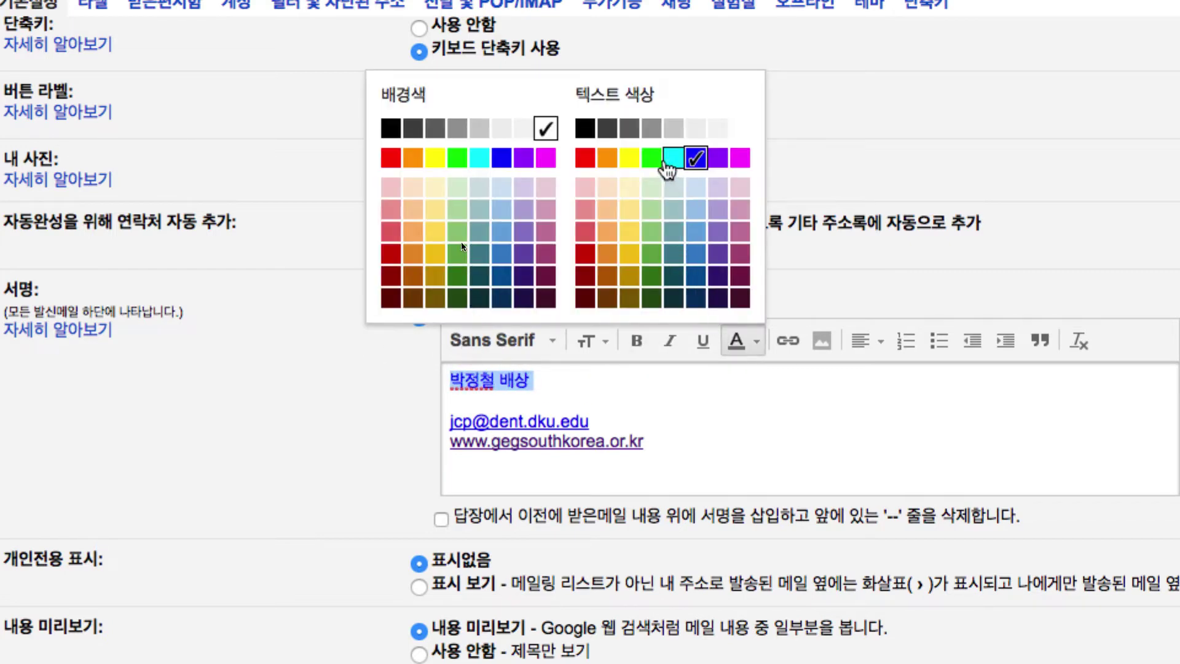
{"action": "left_click", "coordinate": [673, 158]}
{"action": "left_click", "coordinate": [707, 435]}
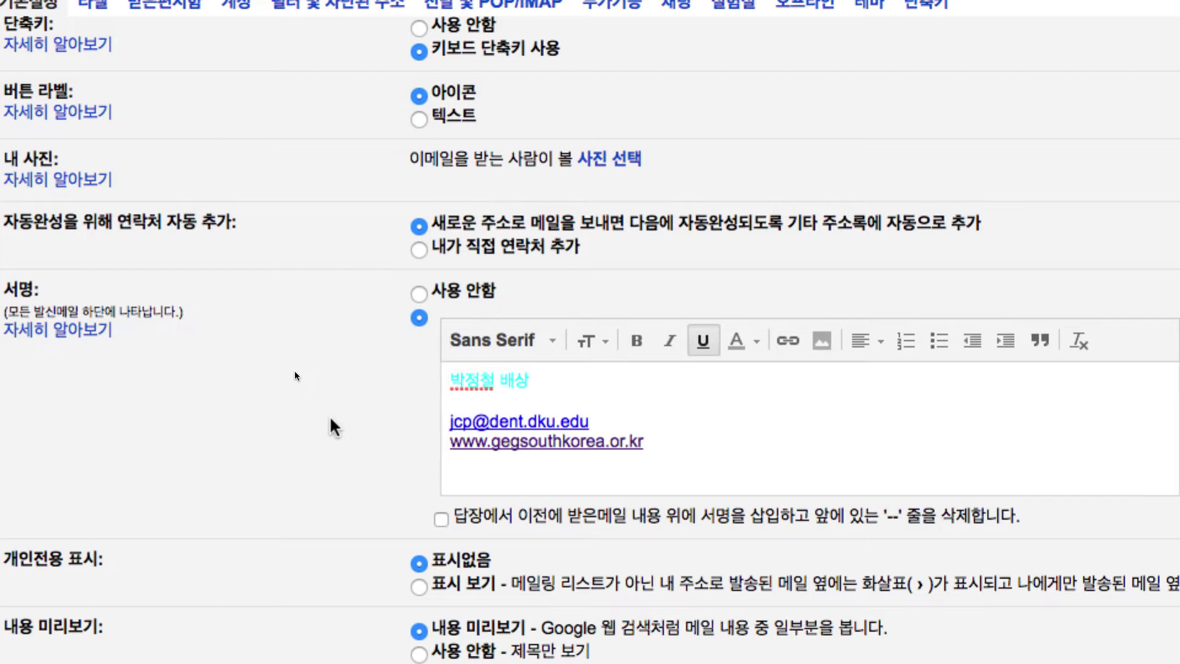
- End the active 부재중 자동응답 (vacation auto-reply) immediately
{"action": "scroll", "coordinate": [330, 424], "scroll_direction": "down", "scroll_amount": 3}
{"action": "scroll", "coordinate": [340, 418], "scroll_direction": "down", "scroll_amount": 5}
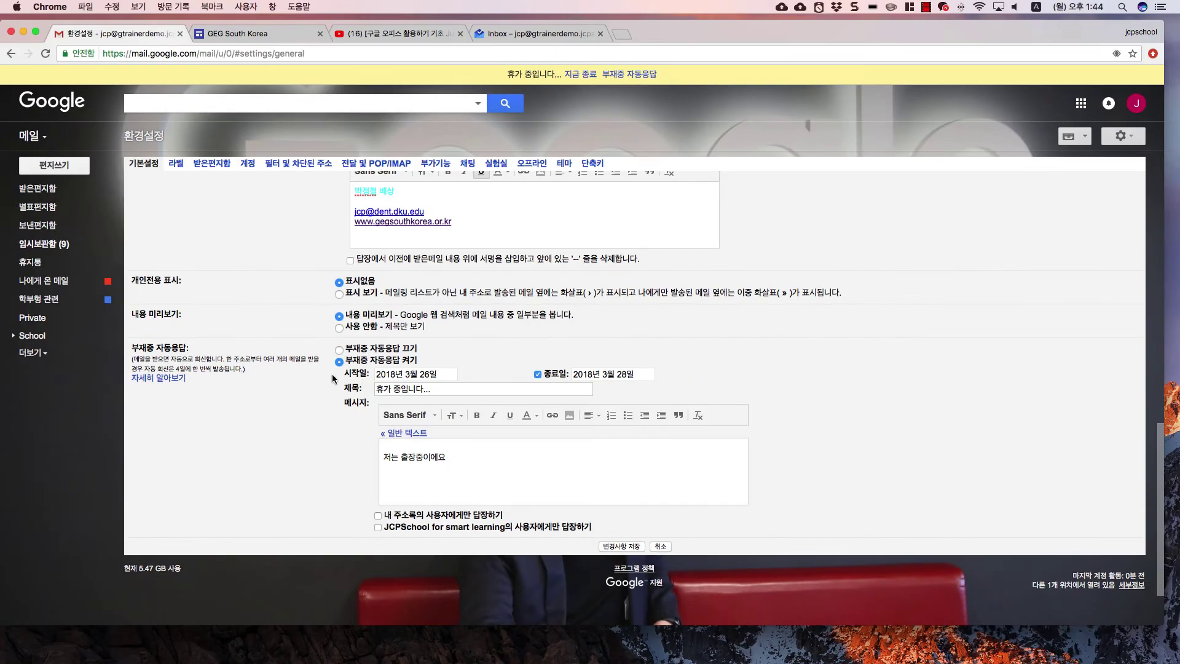
{"action": "left_click", "coordinate": [583, 77]}
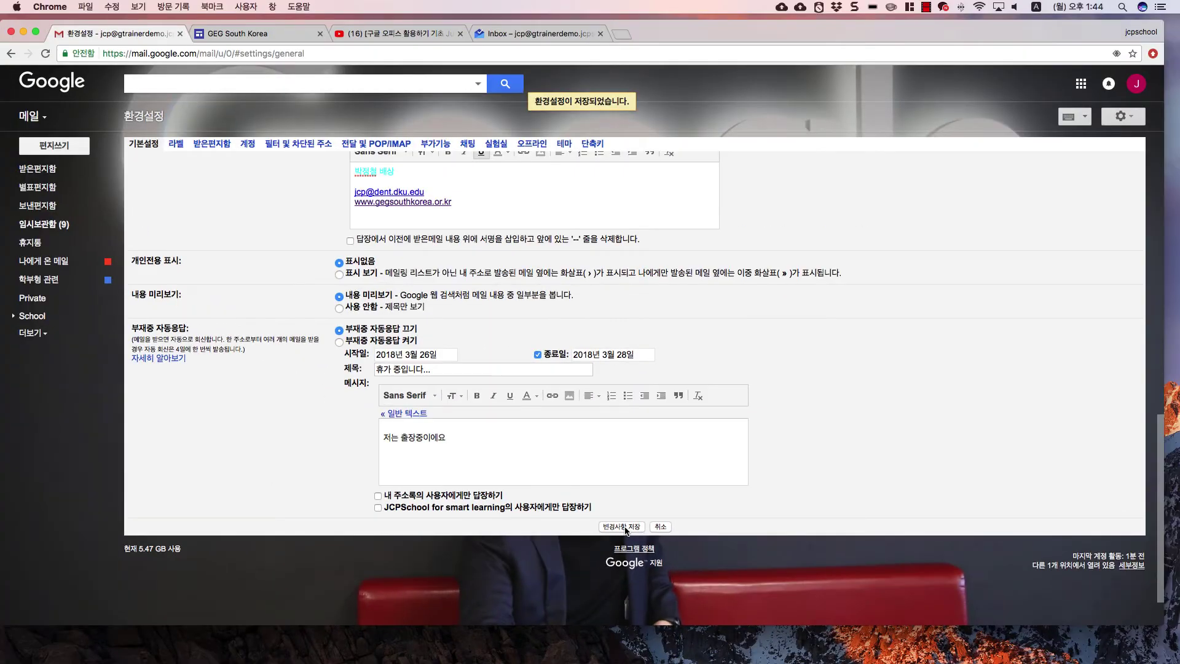
- Save the general settings changes and reopen the settings at the 라벨 (labels) section
{"action": "left_click", "coordinate": [623, 526]}
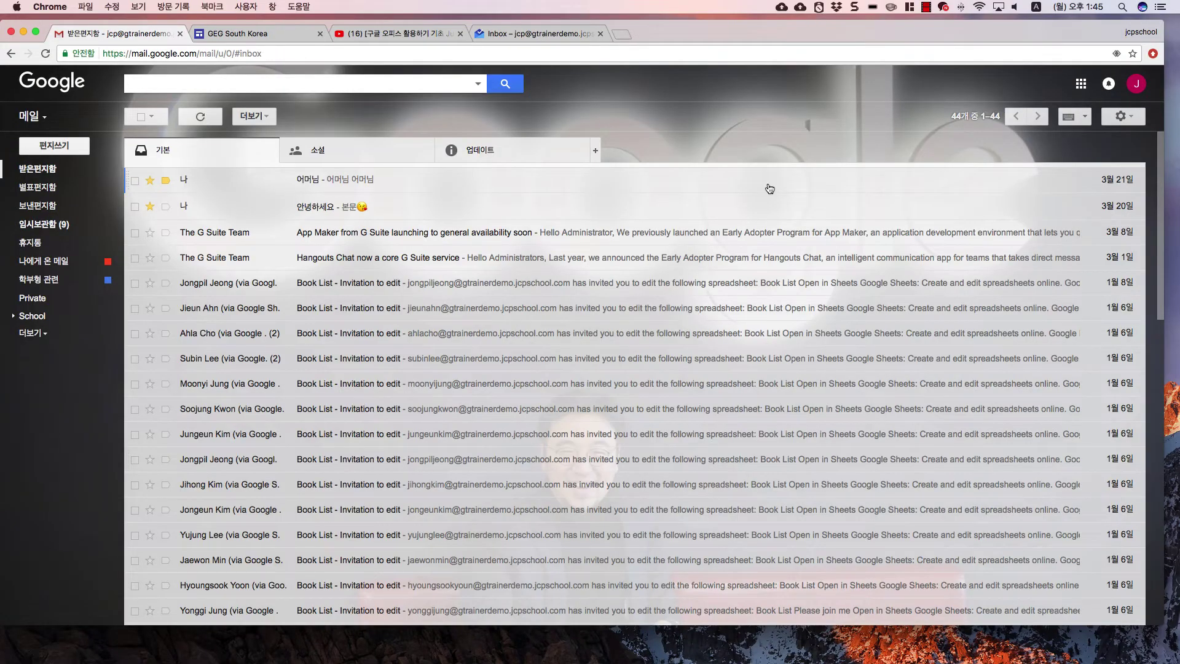
{"action": "left_click", "coordinate": [1135, 119]}
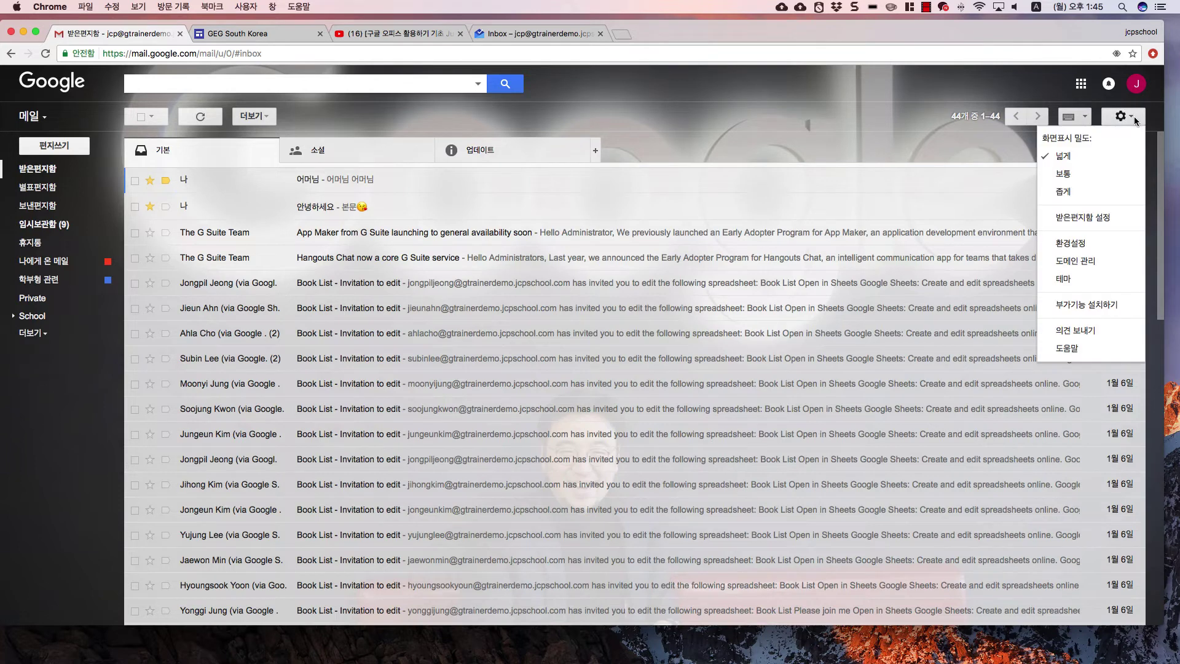
{"action": "left_click", "coordinate": [1082, 243]}
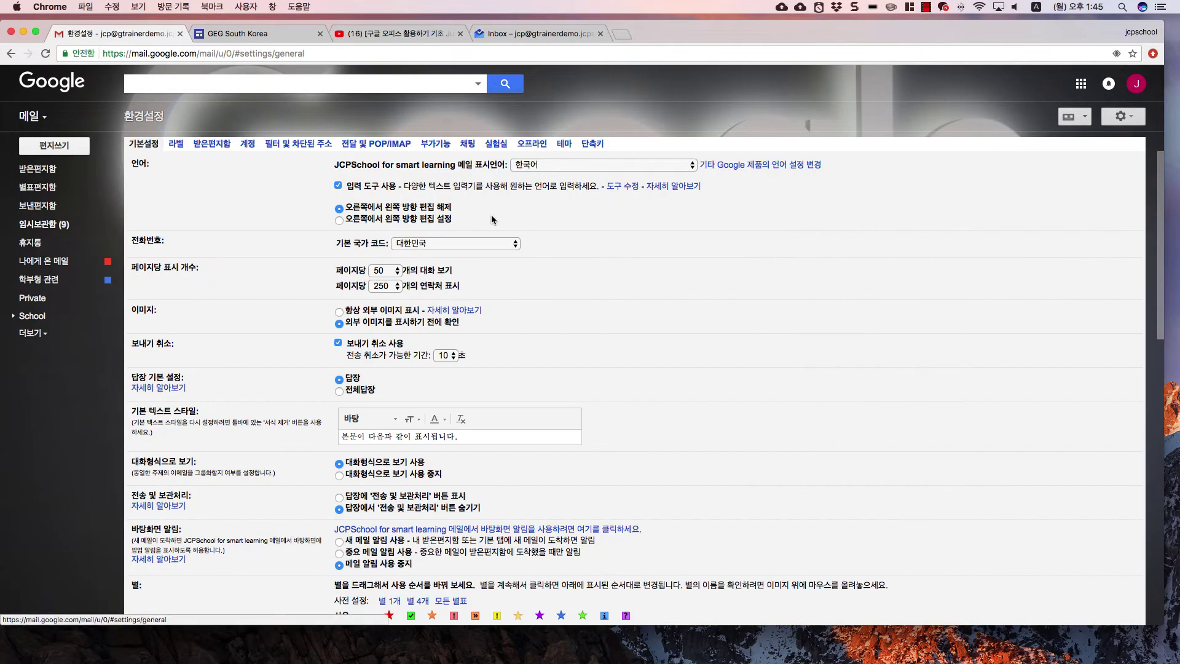
{"action": "left_click", "coordinate": [176, 144]}
- Review the system labels, categories and custom labels, and expand the label list beside the mail folders
{"action": "scroll", "coordinate": [234, 296], "scroll_direction": "down", "scroll_amount": 2}
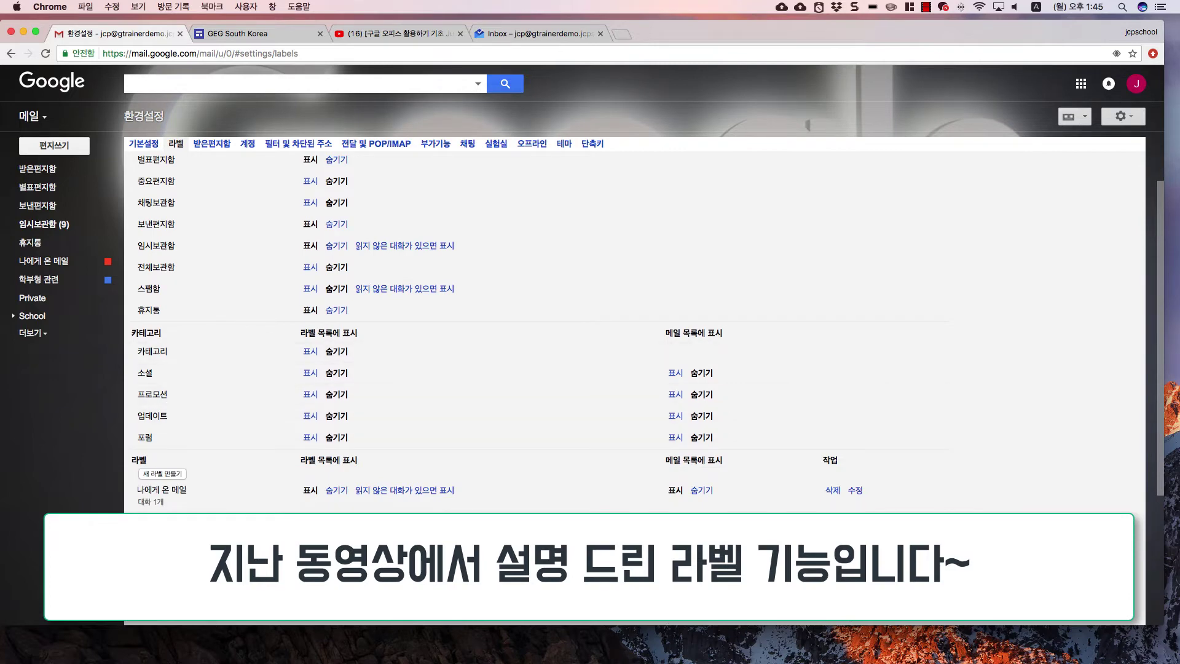
{"action": "scroll", "coordinate": [268, 405], "scroll_direction": "down", "scroll_amount": 2}
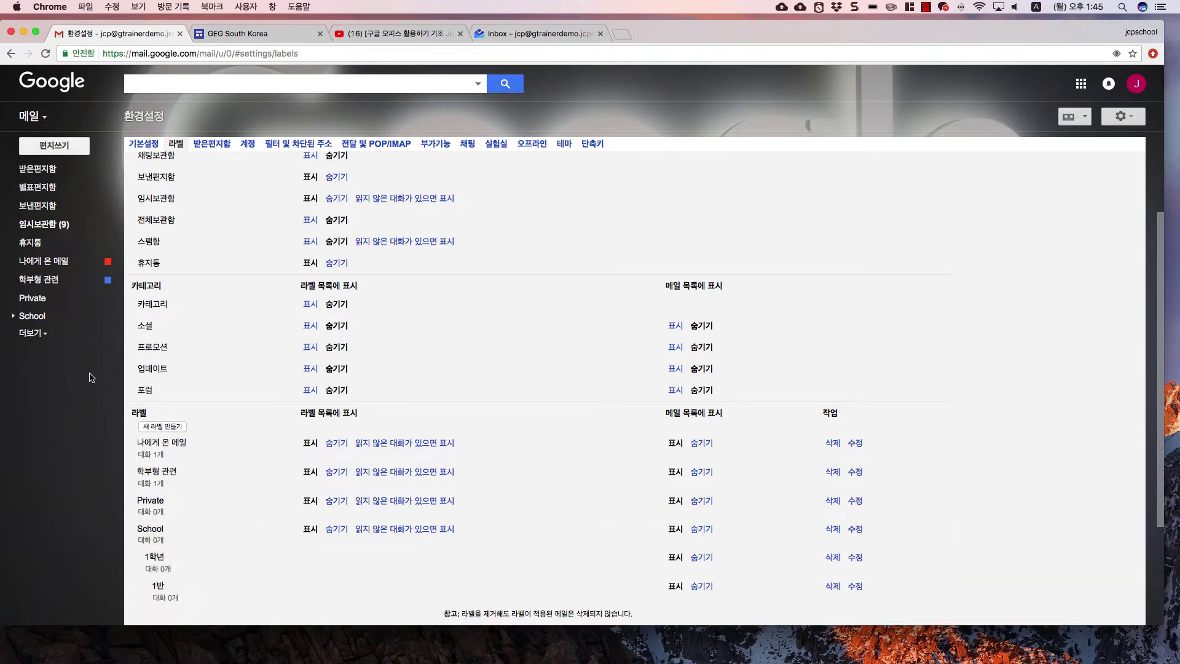
{"action": "left_click", "coordinate": [34, 334]}
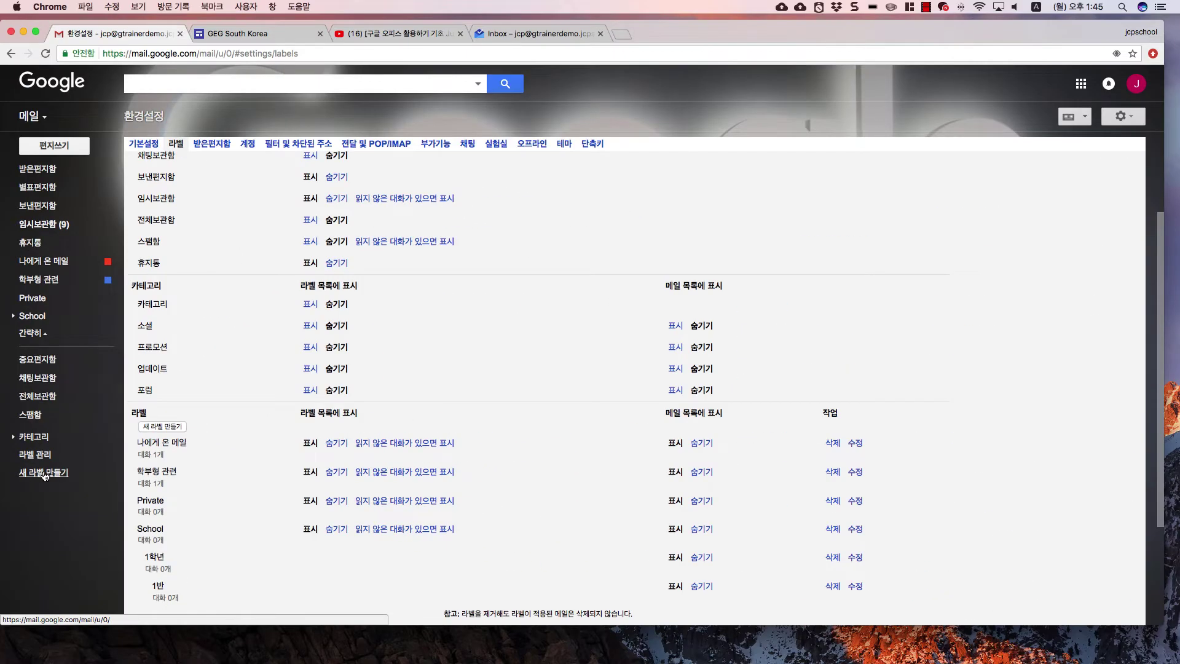
- In the inbox message 안녕하세요, try ticking the labels Private and School/1학년, and clear both without applying them
{"action": "left_click", "coordinate": [56, 174]}
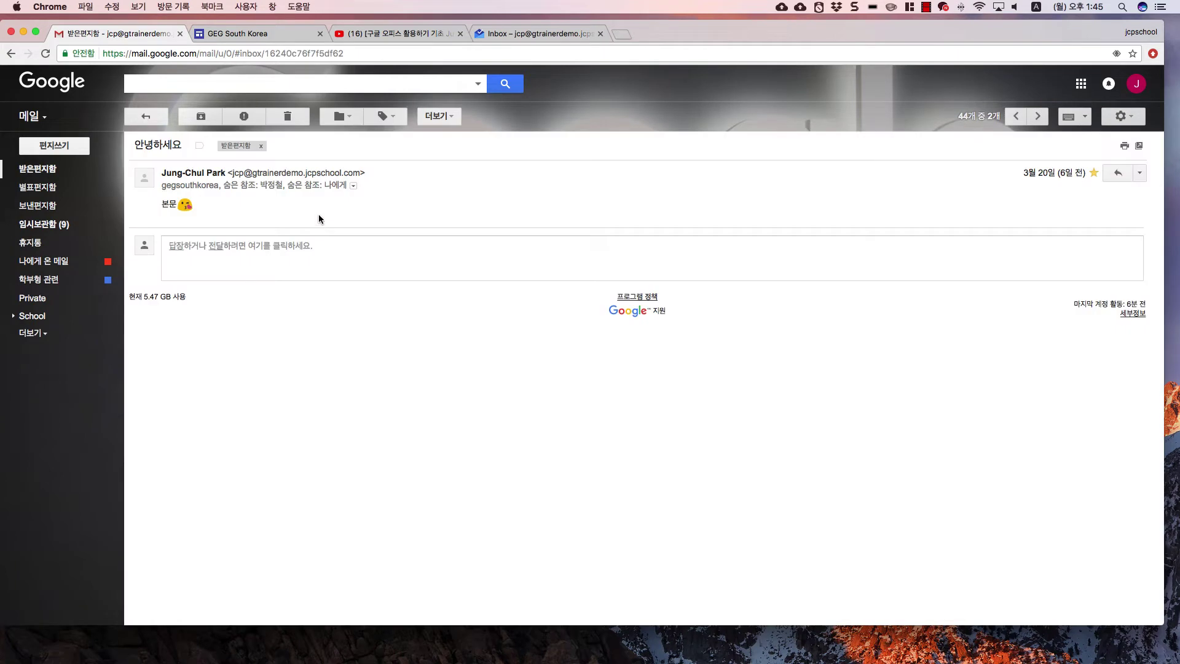
{"action": "left_click", "coordinate": [316, 215]}
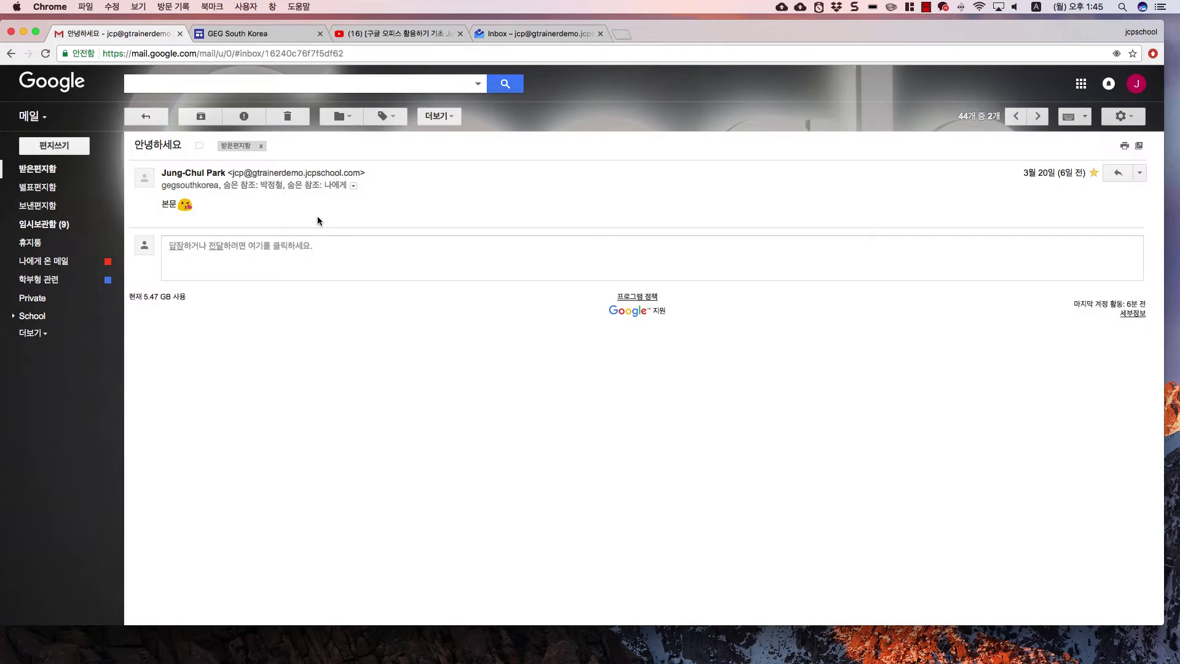
{"action": "left_click", "coordinate": [377, 119]}
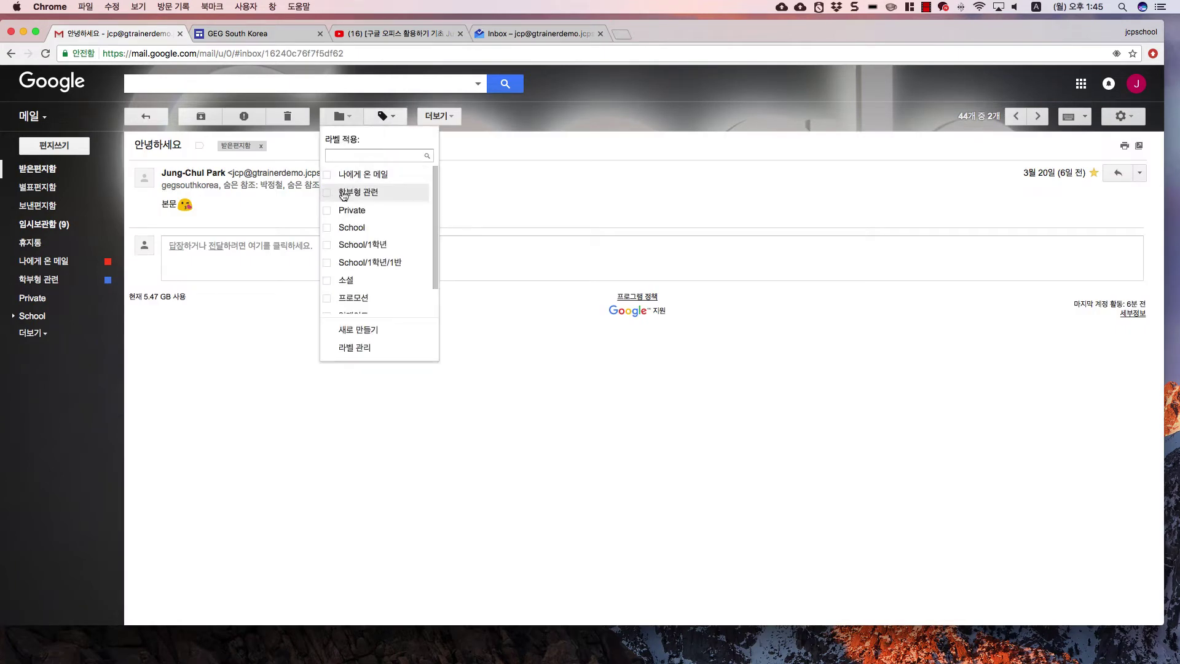
{"action": "left_click", "coordinate": [327, 213]}
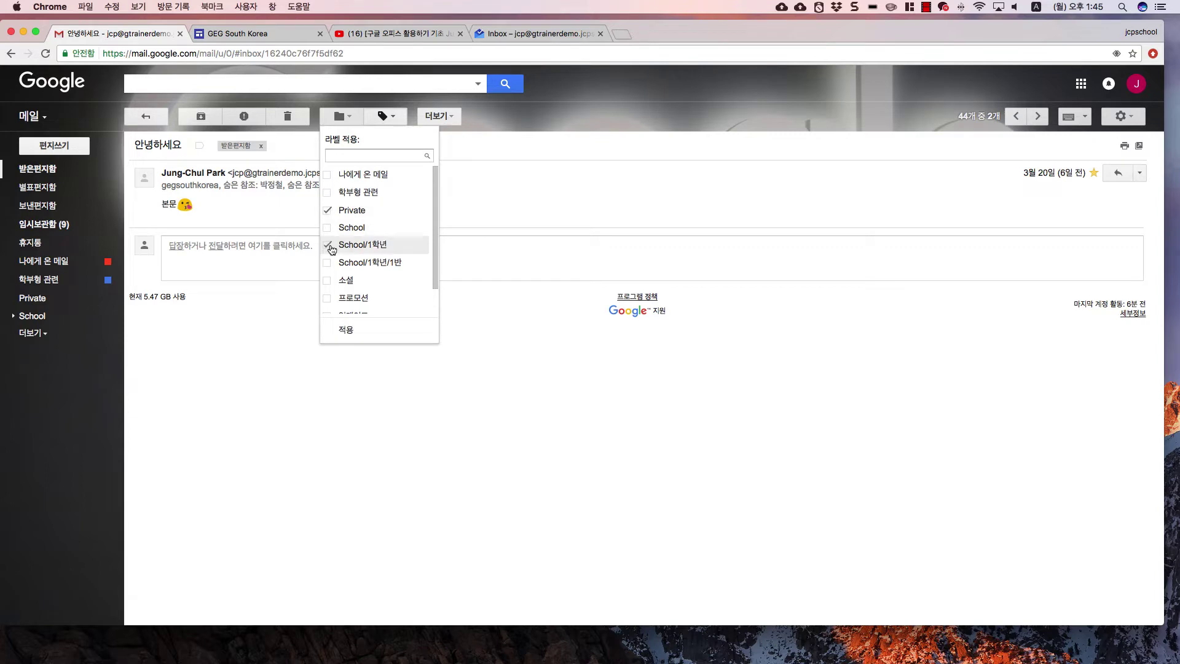
{"action": "left_click", "coordinate": [328, 246]}
{"action": "left_click", "coordinate": [328, 210]}
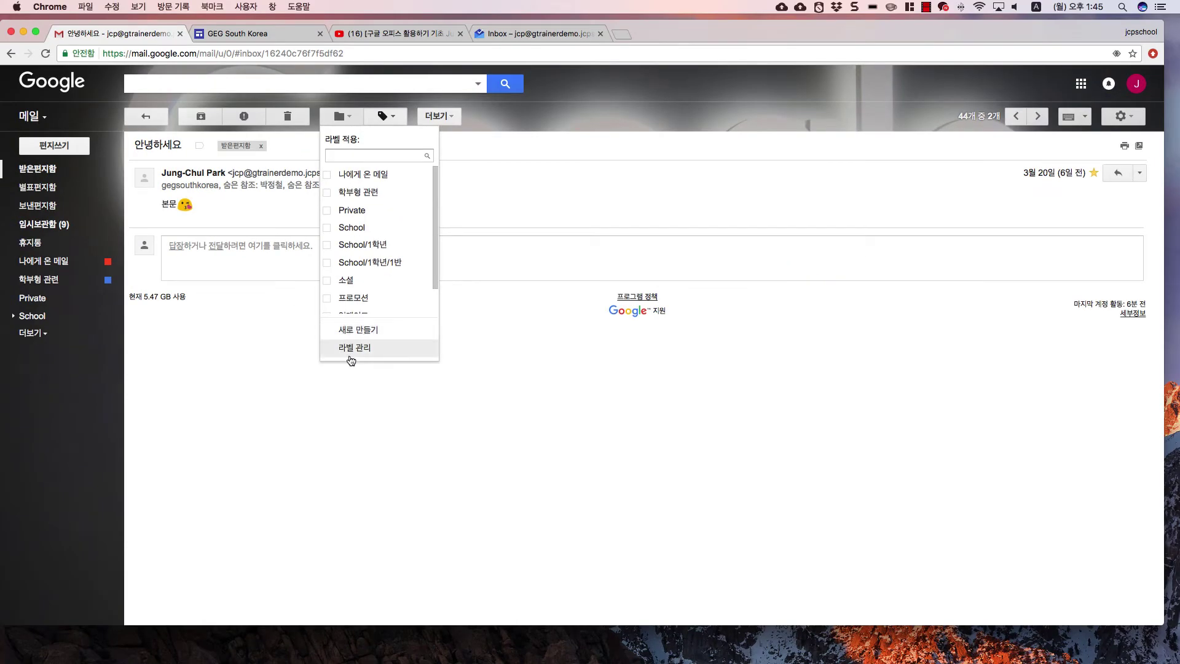
- Go to 라벨 관리 (label management) and create a new label 은행 정보 nested under Private
{"action": "left_click", "coordinate": [350, 353]}
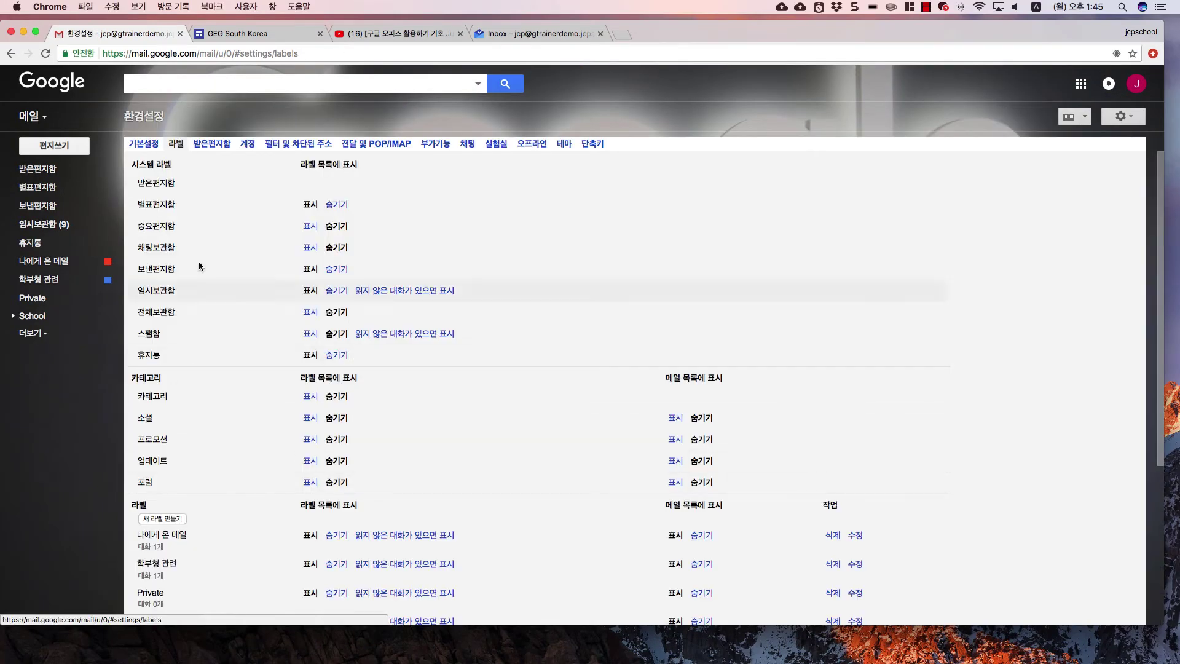
{"action": "scroll", "coordinate": [387, 439], "scroll_direction": "down", "scroll_amount": 3}
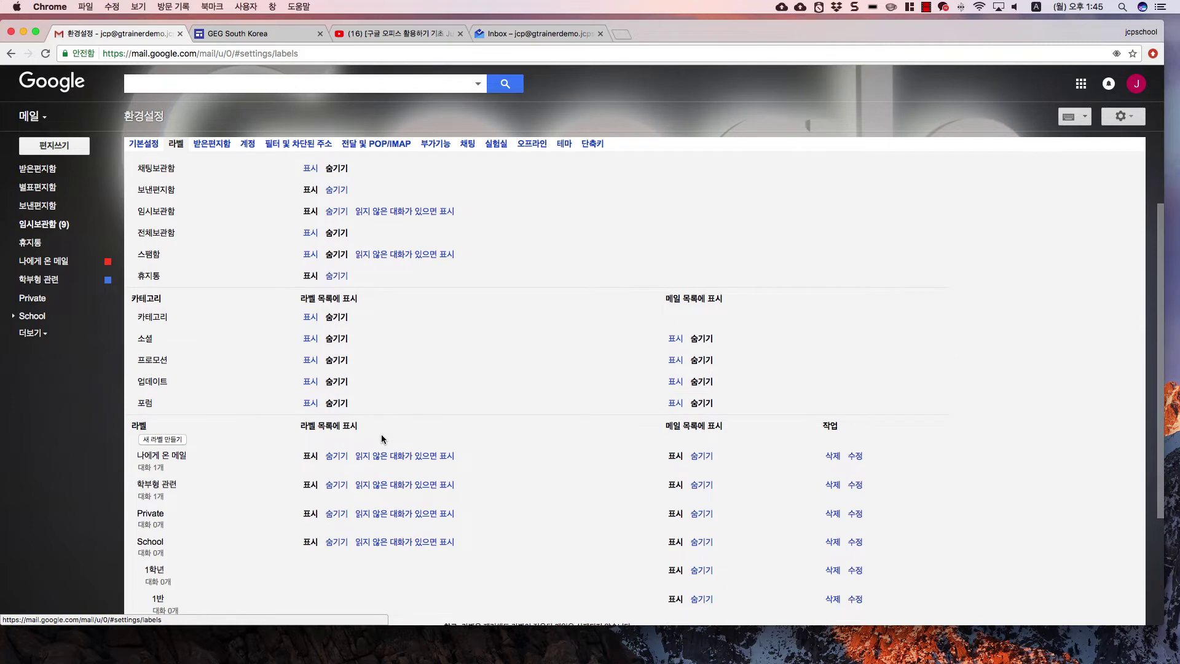
{"action": "scroll", "coordinate": [381, 439], "scroll_direction": "down", "scroll_amount": 3}
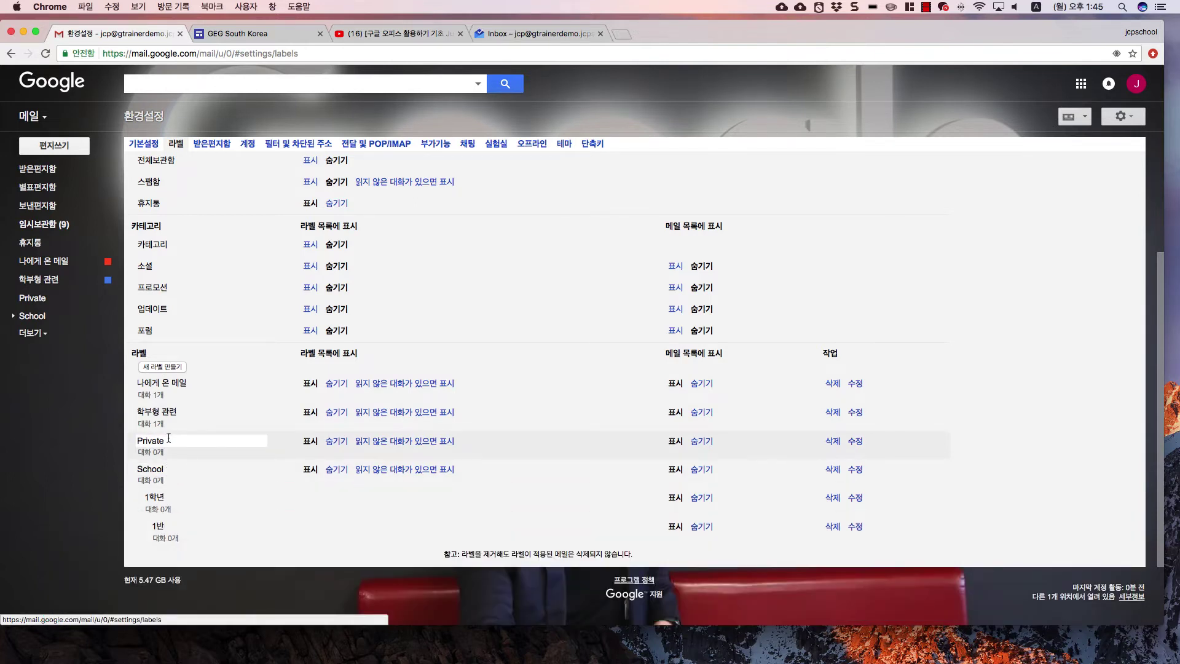
{"action": "left_click", "coordinate": [174, 367]}
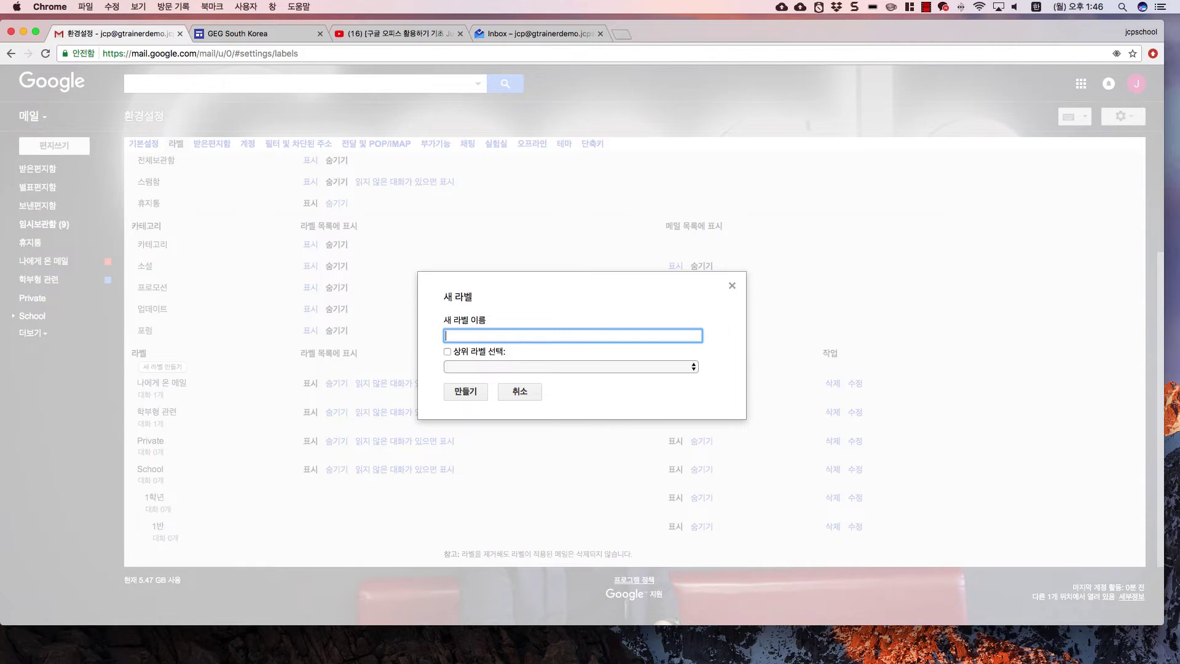
{"action": "type", "text": "은행 정보"}
{"action": "left_click", "coordinate": [503, 365]}
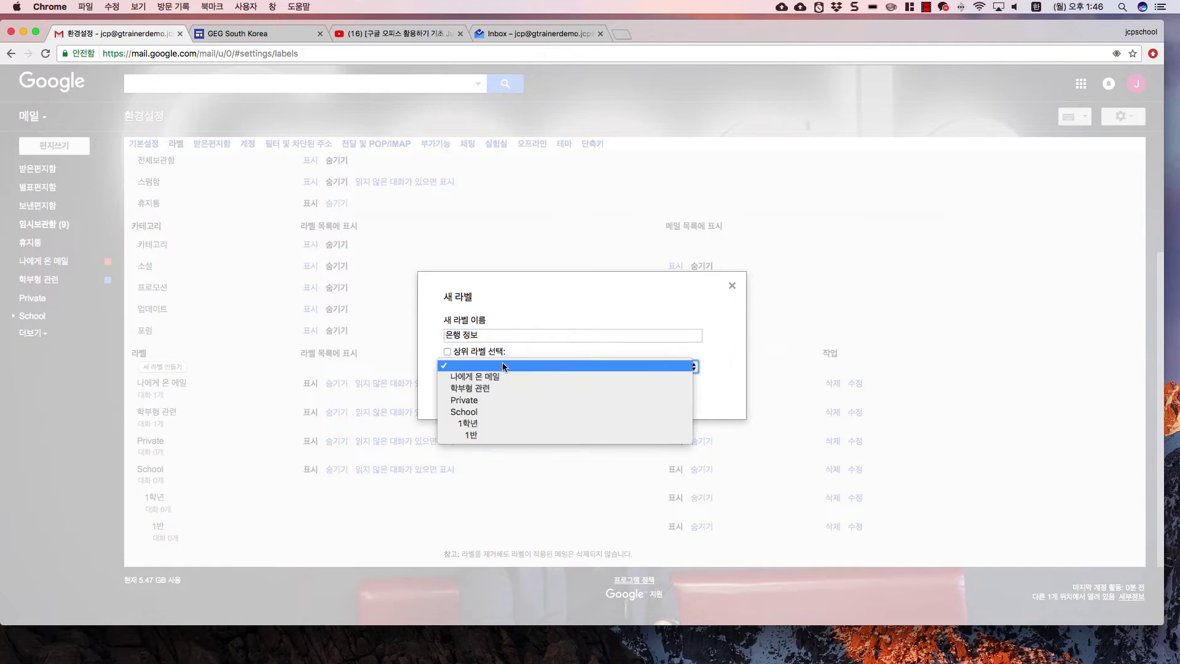
{"action": "left_click", "coordinate": [476, 402]}
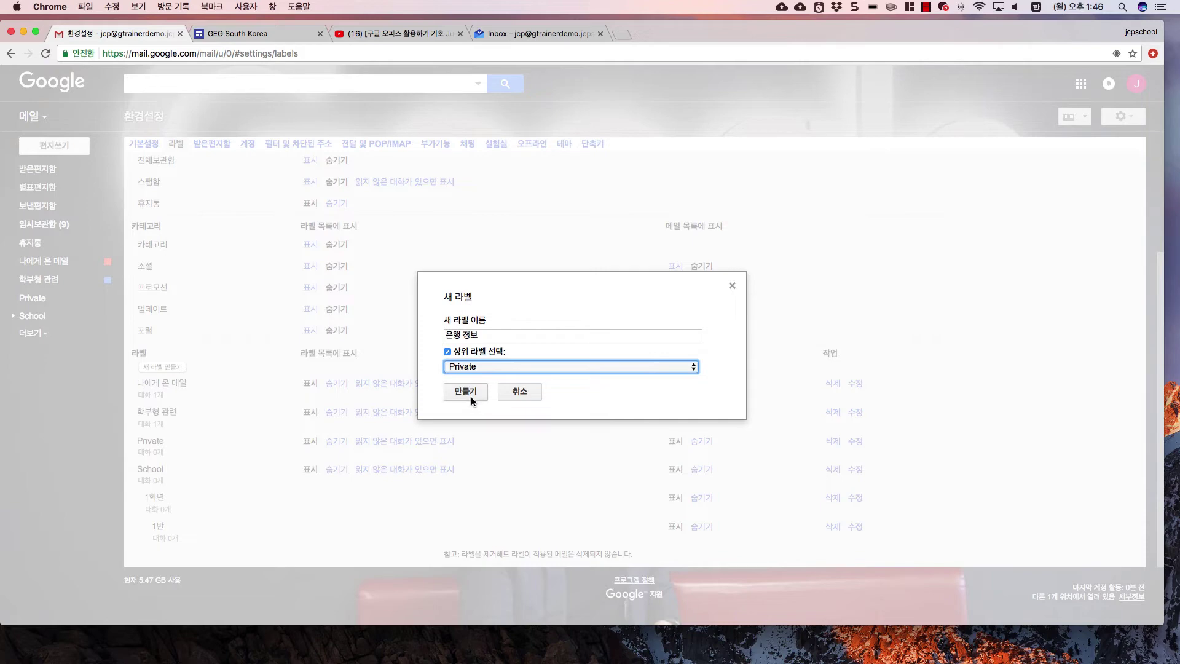
{"action": "left_click", "coordinate": [470, 392]}
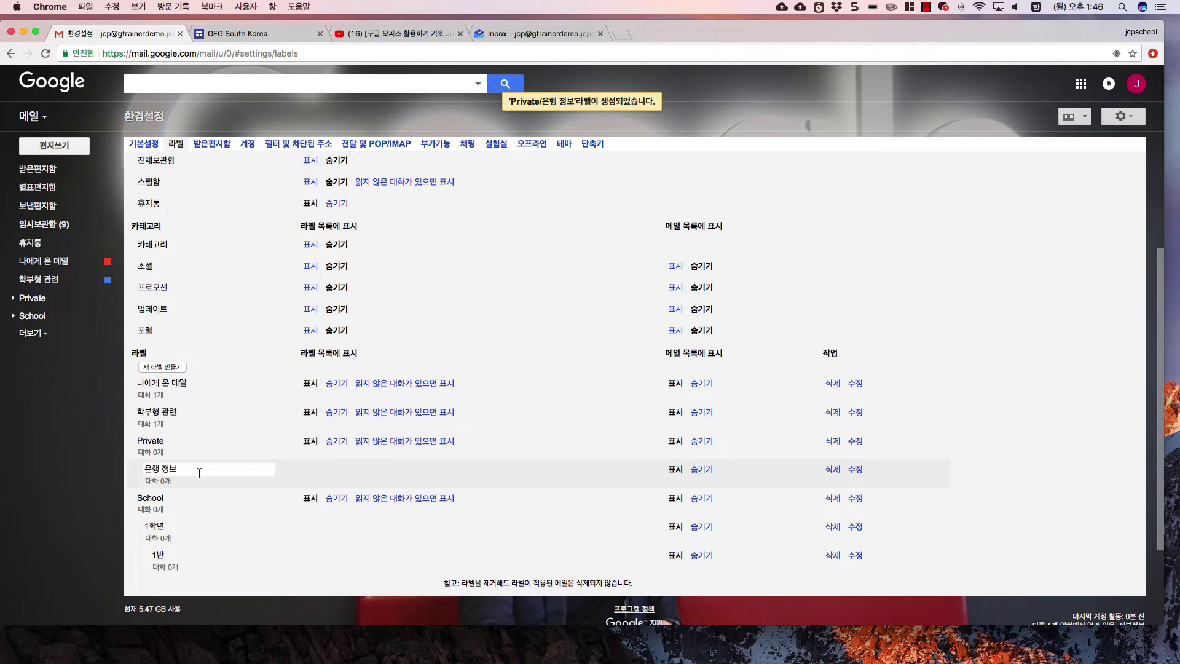
- Rename the label 은행 정보 under Private as 은행 정보1
{"action": "left_click", "coordinate": [194, 471]}
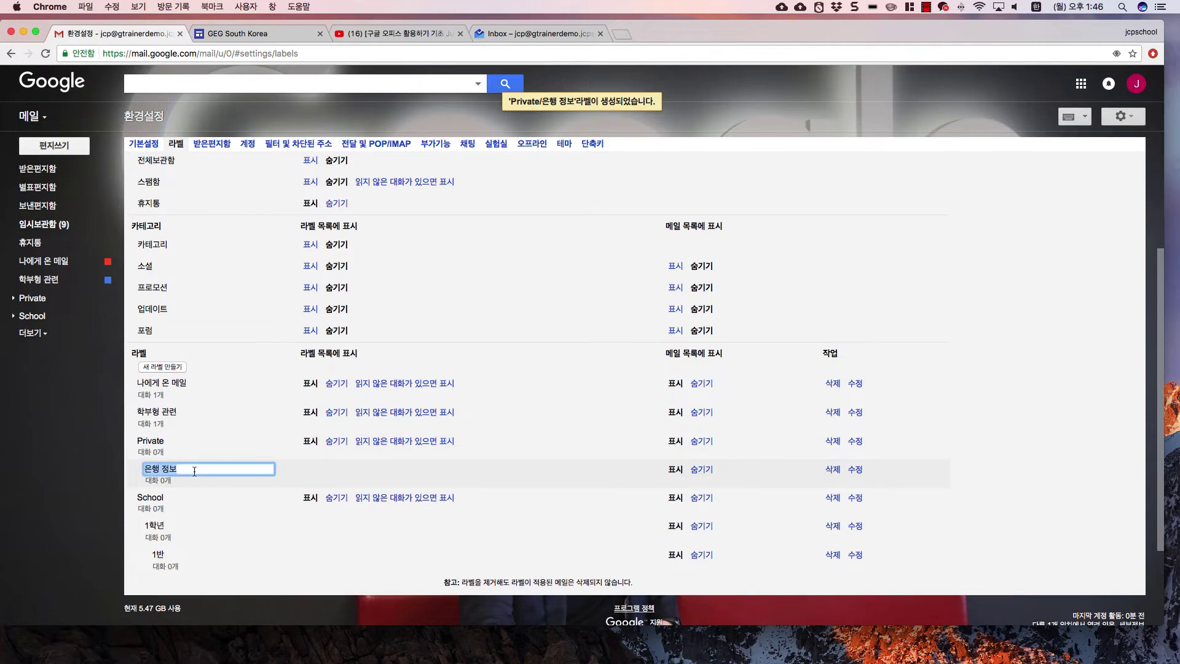
{"action": "left_click", "coordinate": [193, 471]}
{"action": "type", "text": "1"}
{"action": "key", "text": "Return"}
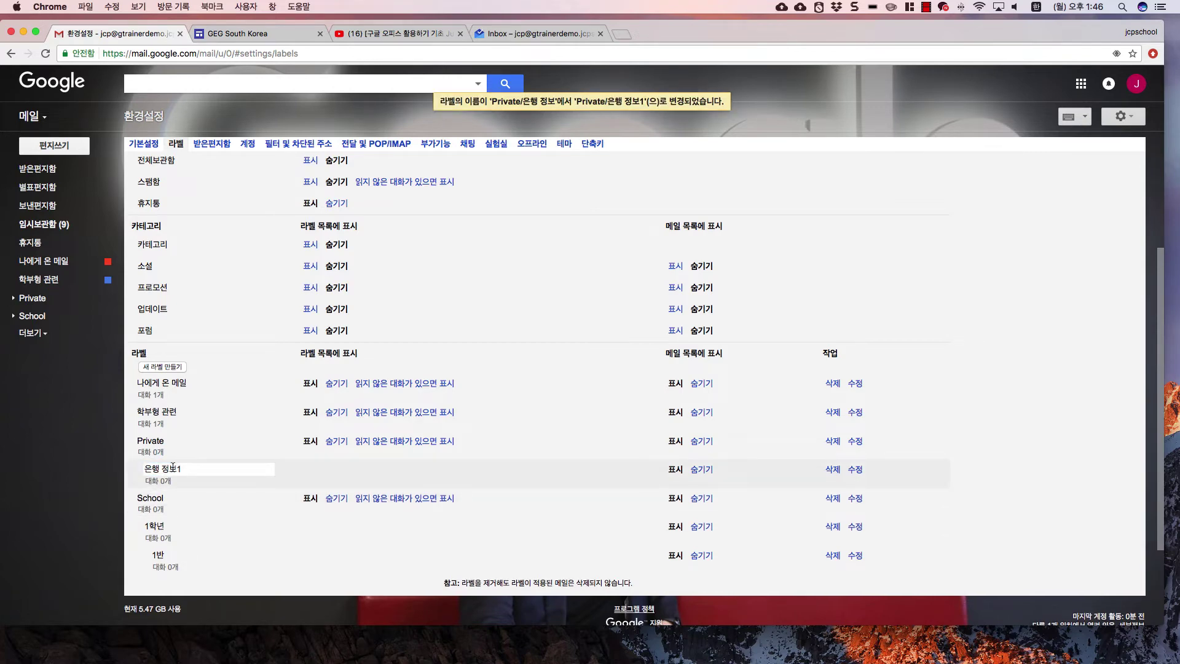
- Create a new label 우리은행 nested under 은행 정보1
{"action": "left_click", "coordinate": [162, 366]}
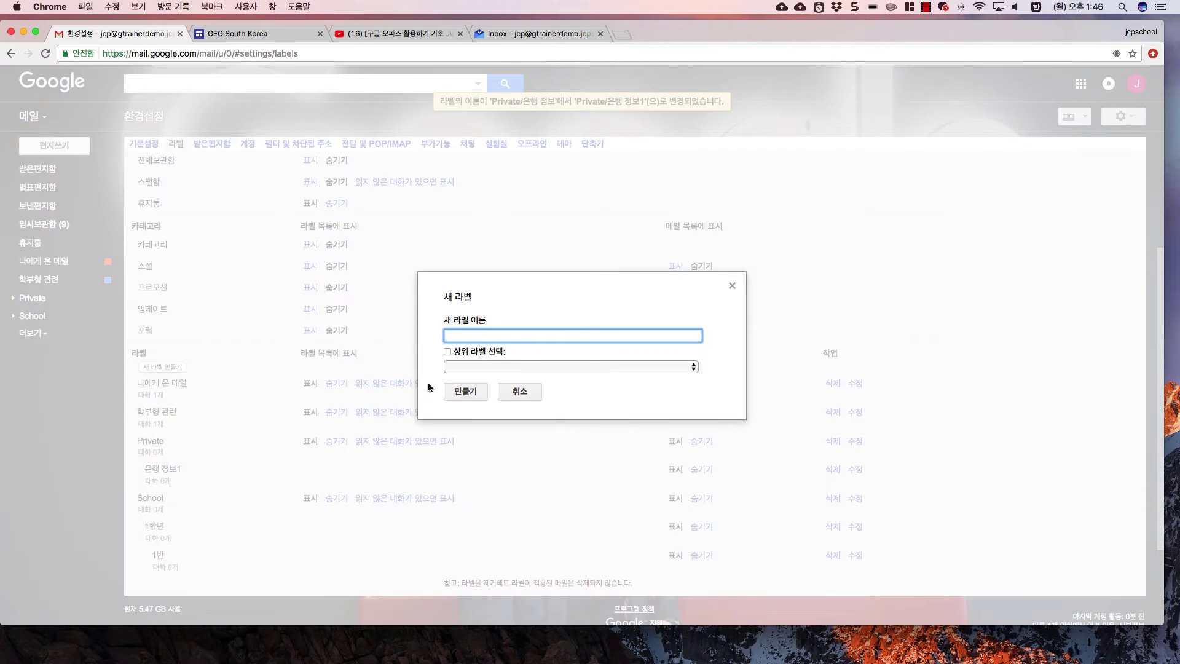
{"action": "type", "text": "우리은행"}
{"action": "left_click", "coordinate": [466, 367]}
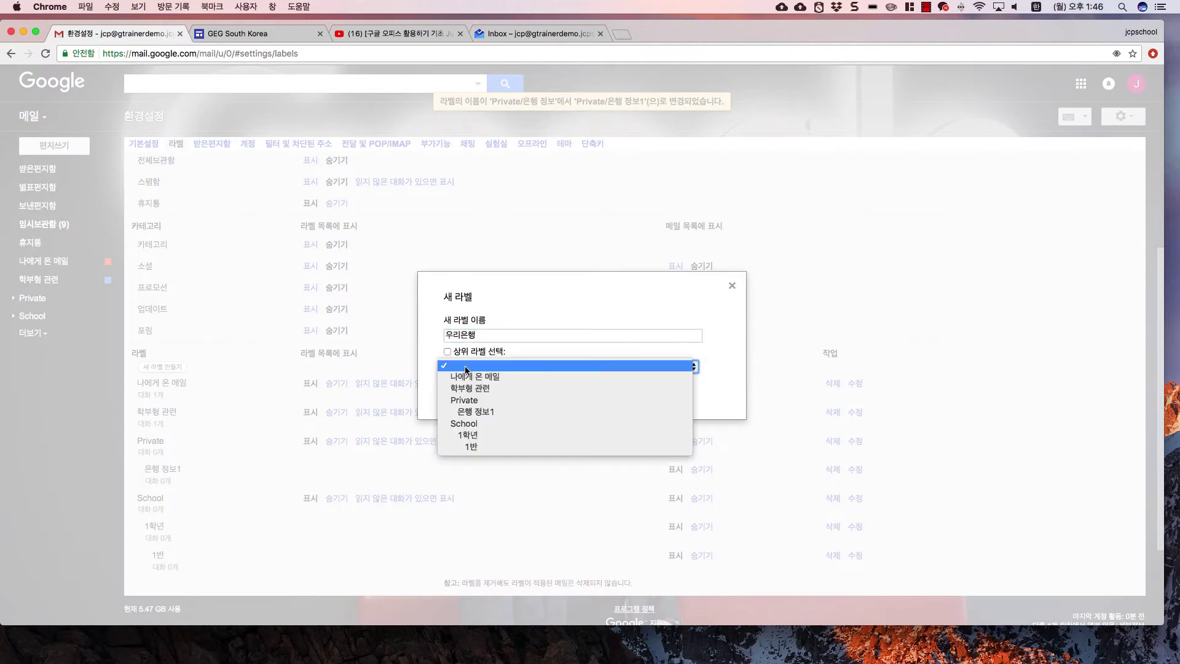
{"action": "left_click", "coordinate": [482, 408]}
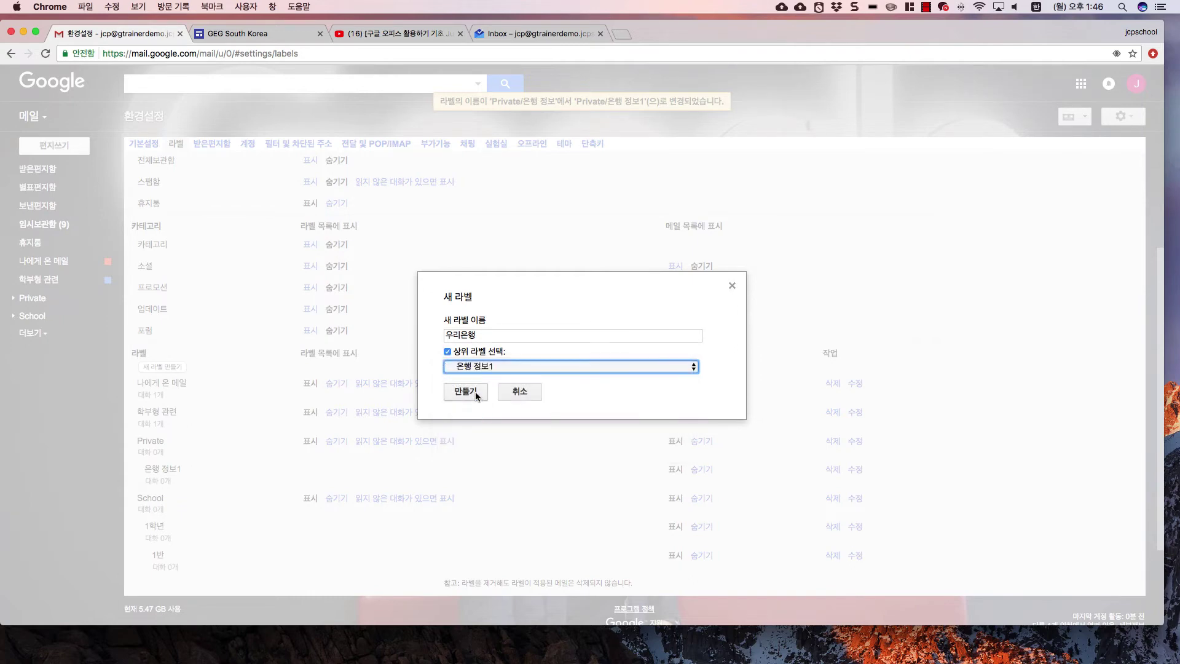
{"action": "left_click", "coordinate": [474, 392]}
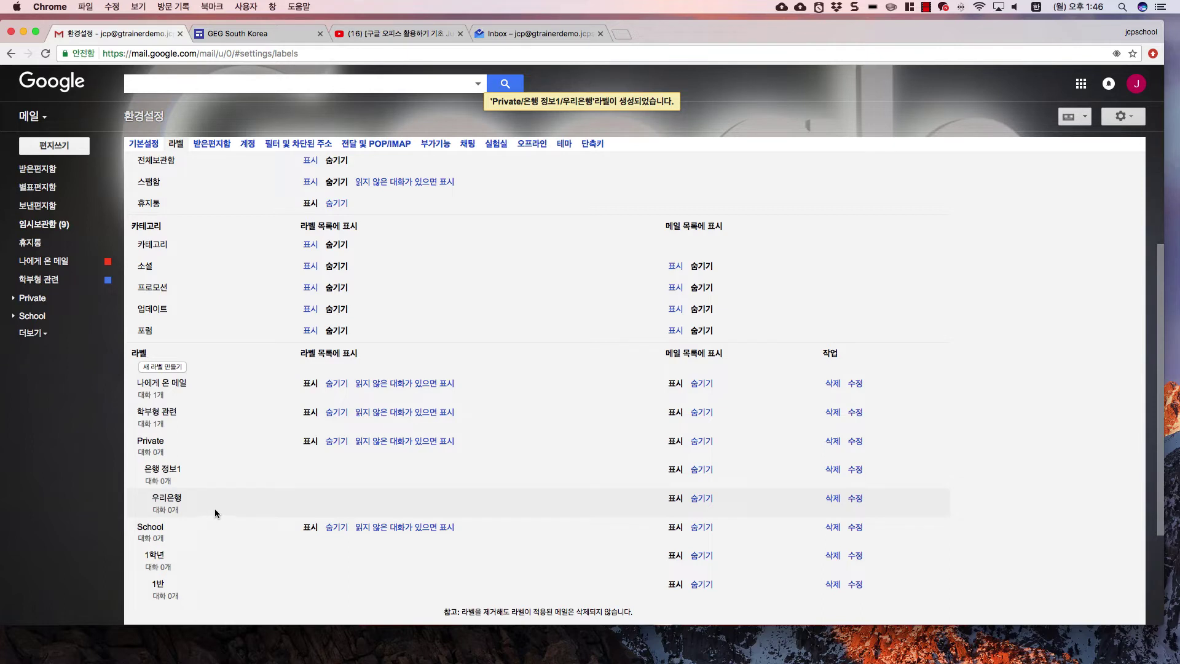
- Hide the Private label in the message list and set it back to 표시 (show)
{"action": "left_click", "coordinate": [702, 442]}
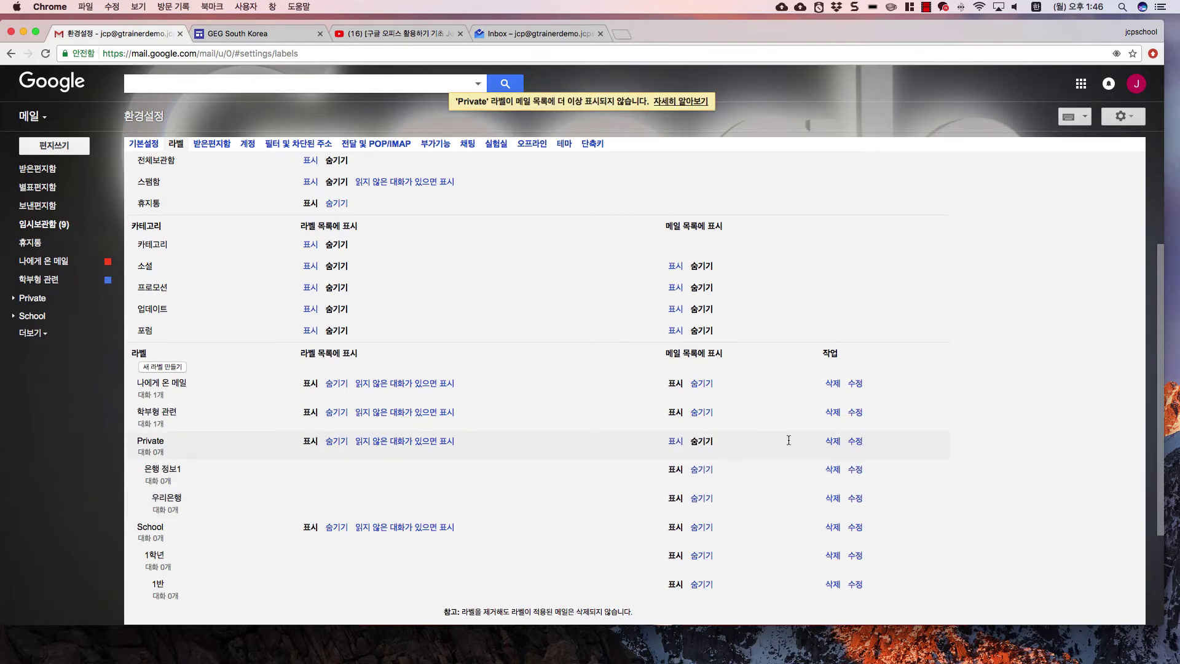
{"action": "left_click", "coordinate": [676, 441]}
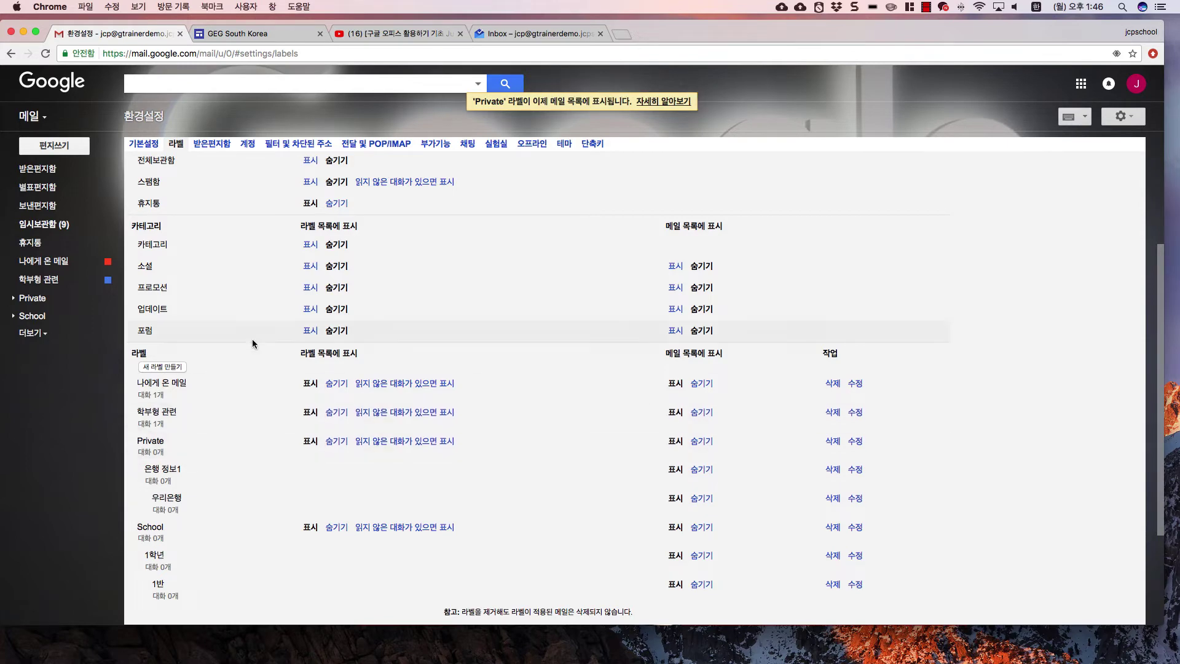
- Open the 받은편지함 (inbox) settings and set the inbox type to 읽지 않은 메일부터 보기 (unread first)
{"action": "left_click", "coordinate": [212, 143]}
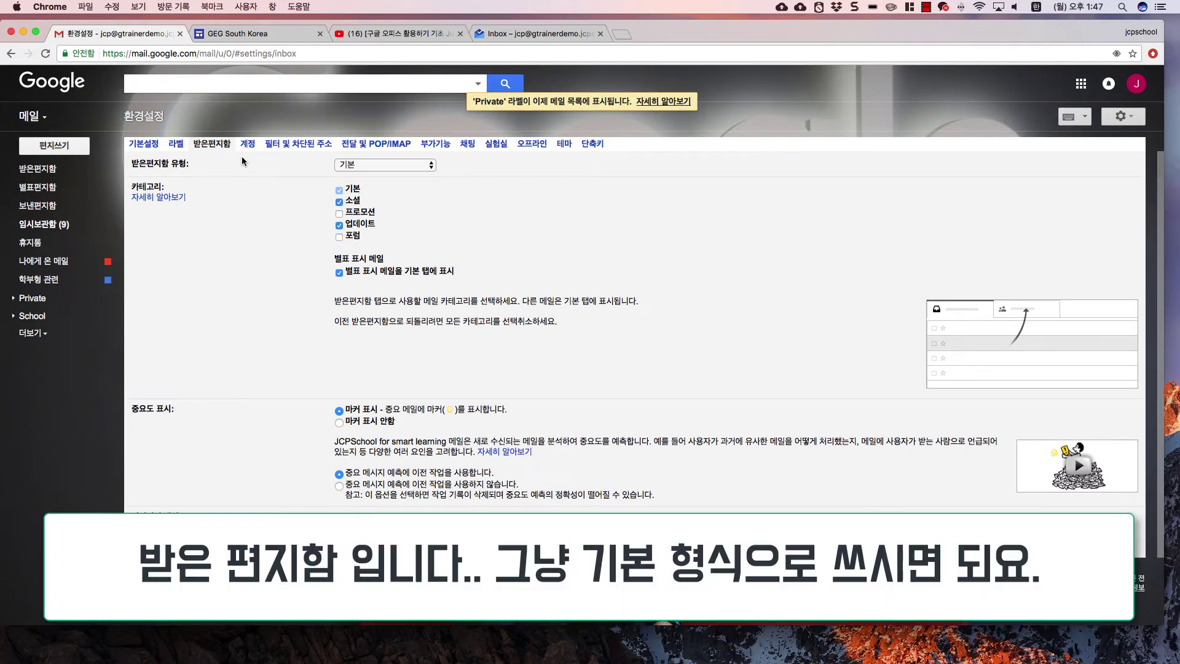
{"action": "left_click", "coordinate": [364, 166]}
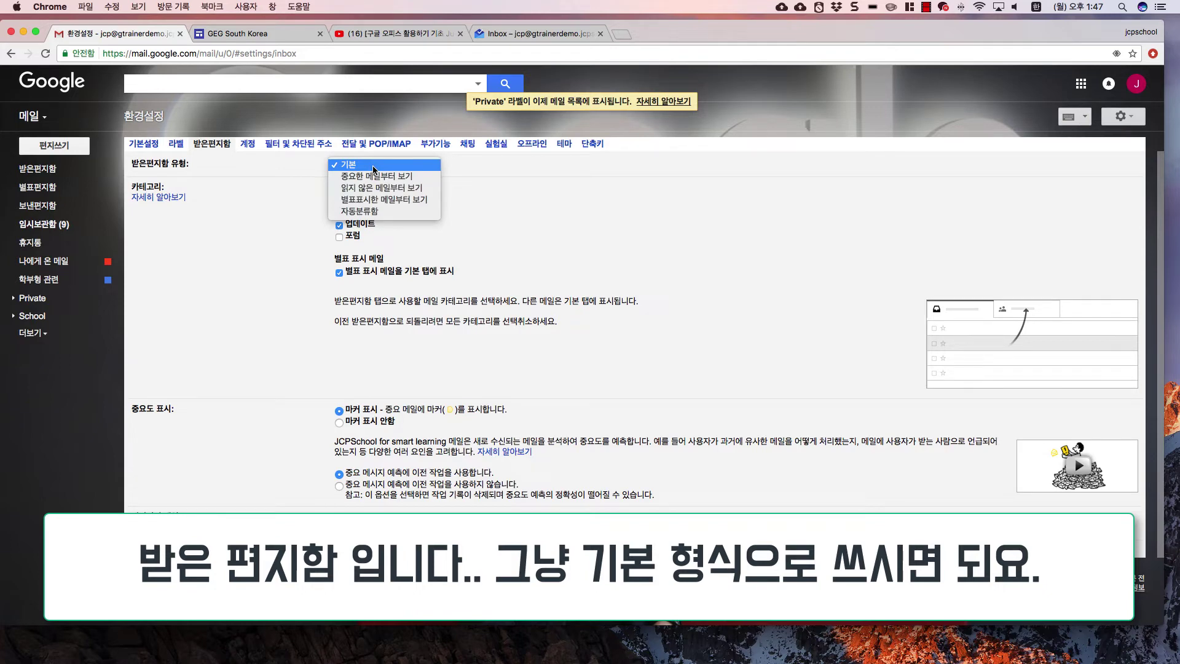
{"action": "left_click", "coordinate": [384, 187]}
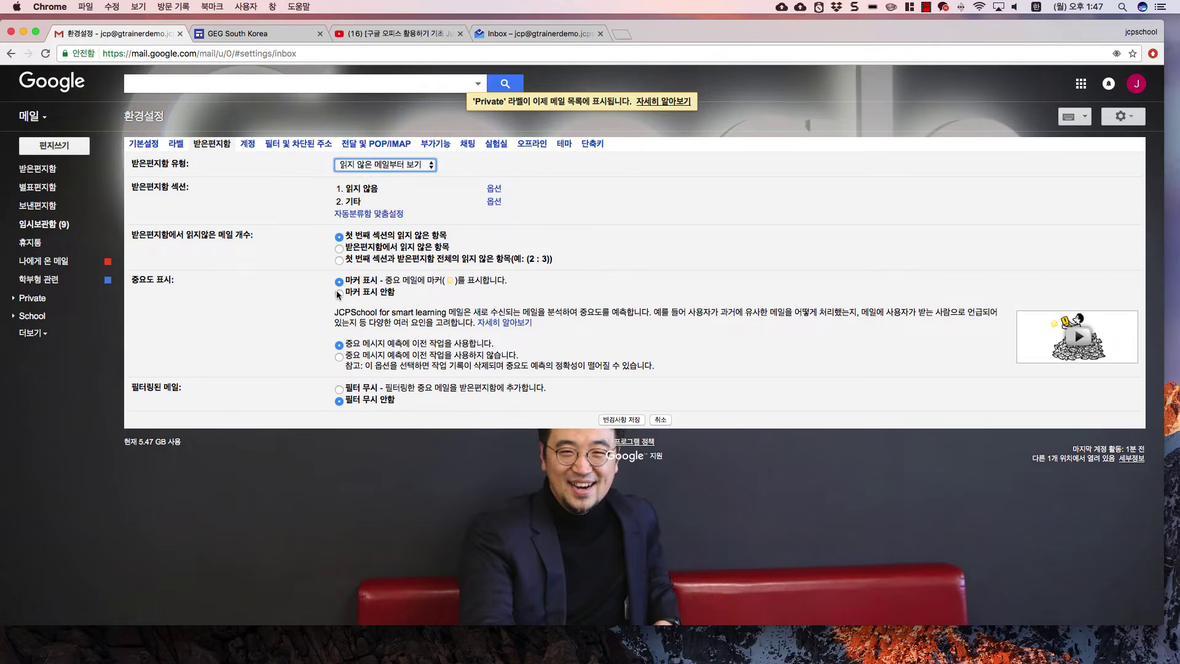
- Set the maximum number of messages to 10 for the 읽지 않음 section and 50 for the 기타 section
{"action": "left_click", "coordinate": [494, 189]}
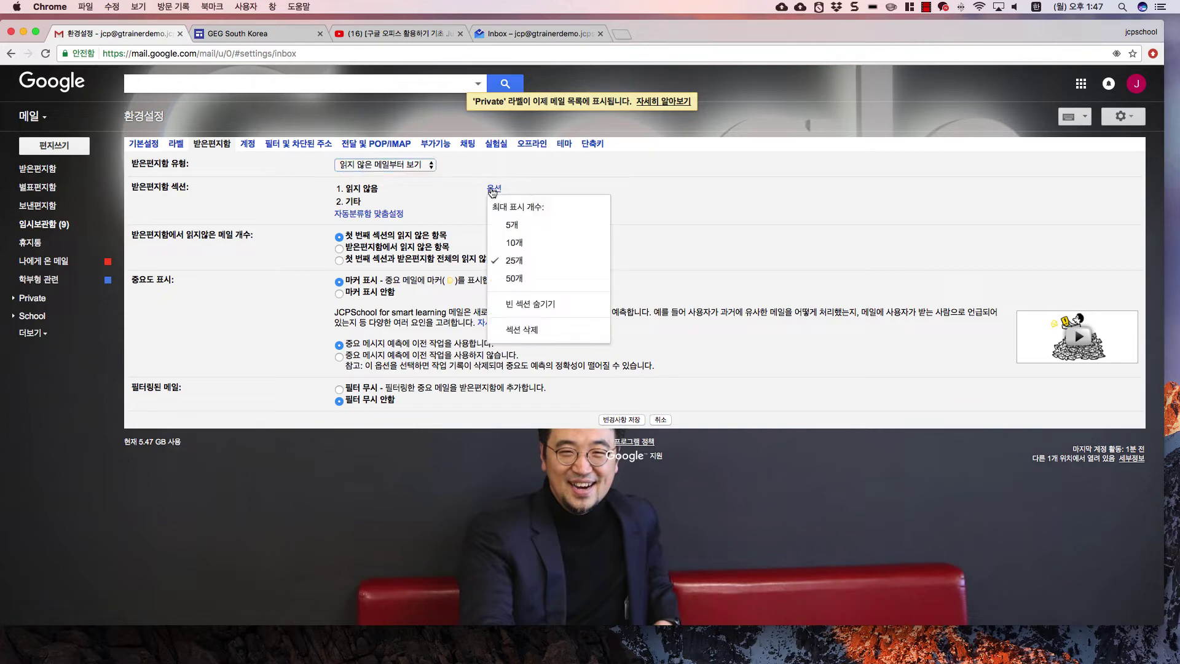
{"action": "left_click", "coordinate": [519, 245]}
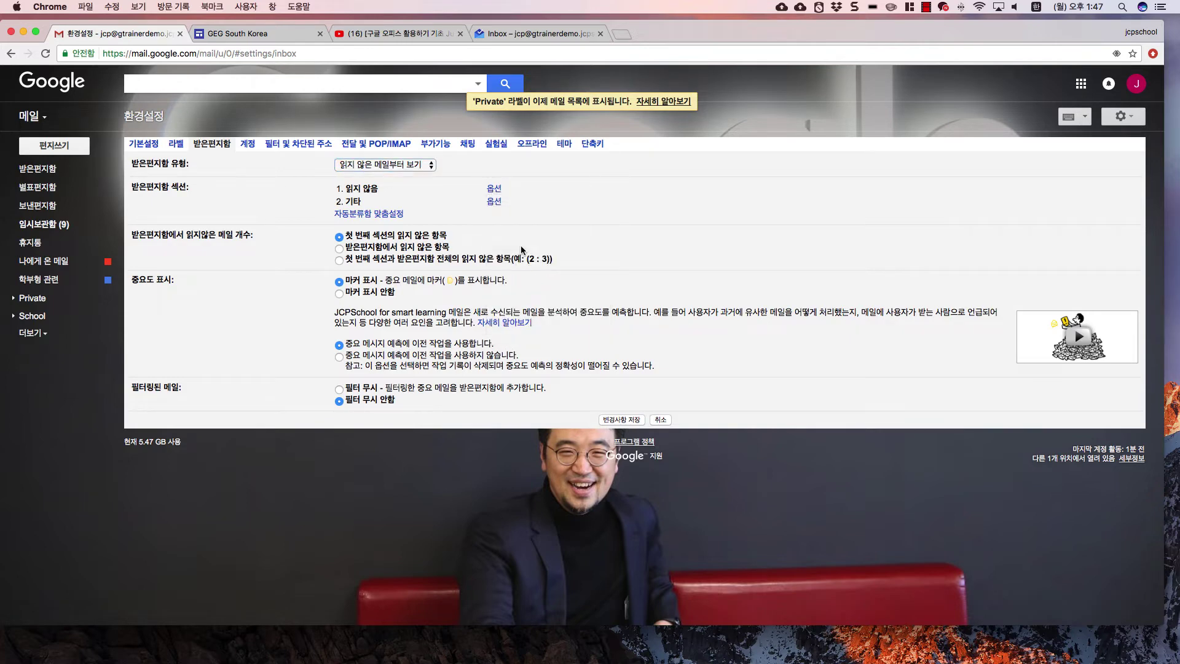
{"action": "left_click", "coordinate": [494, 202]}
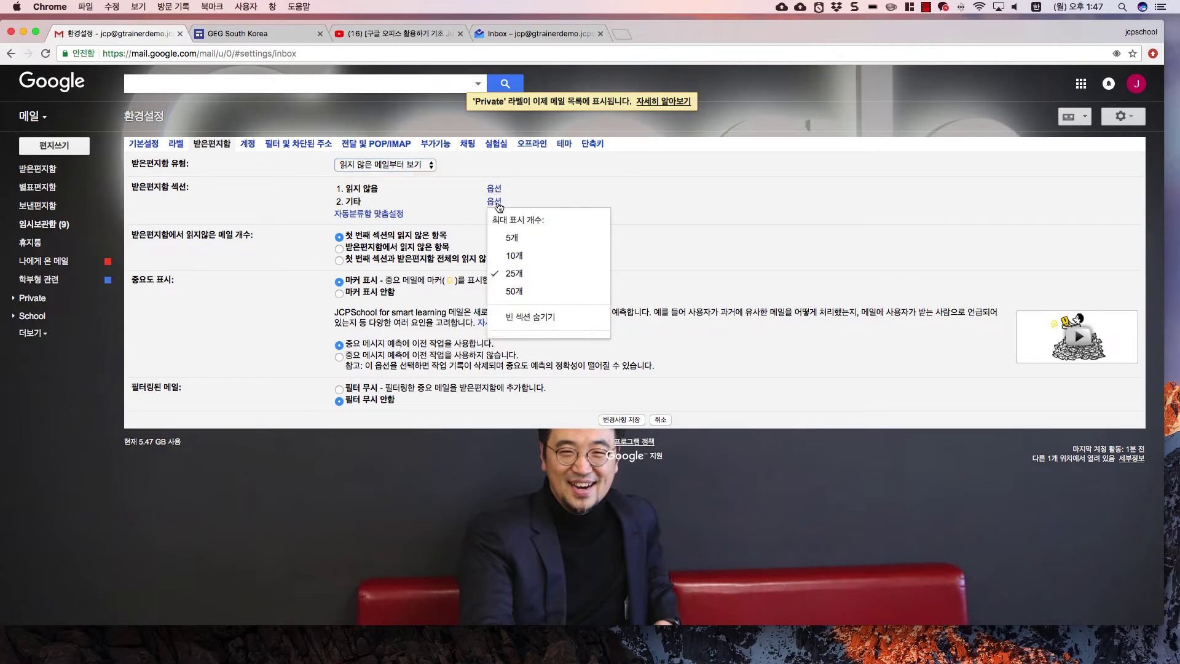
{"action": "left_click", "coordinate": [517, 293]}
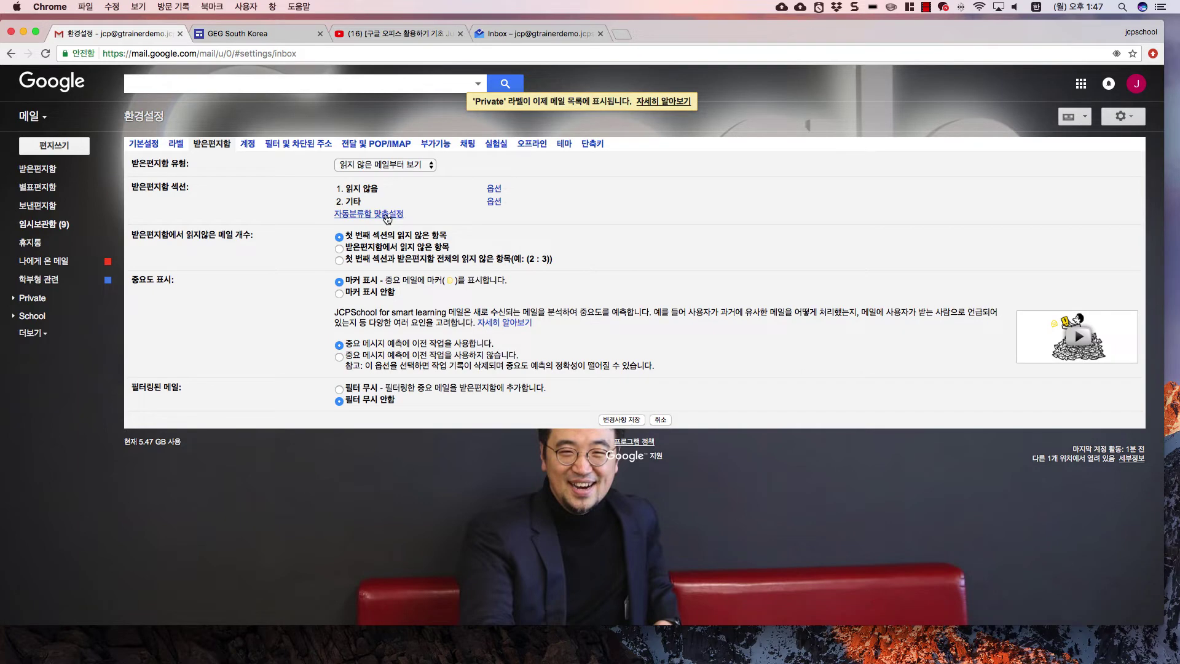
- Set the inbox type back to 기본 (default)
{"action": "left_click", "coordinate": [397, 166]}
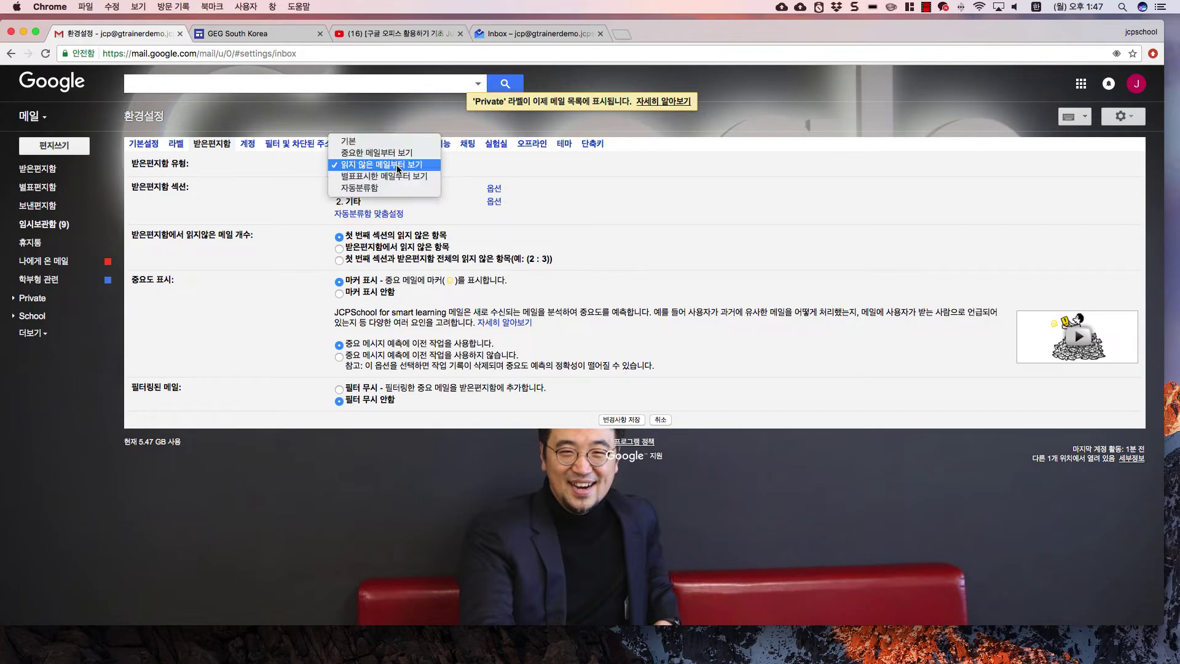
{"action": "left_click", "coordinate": [393, 141]}
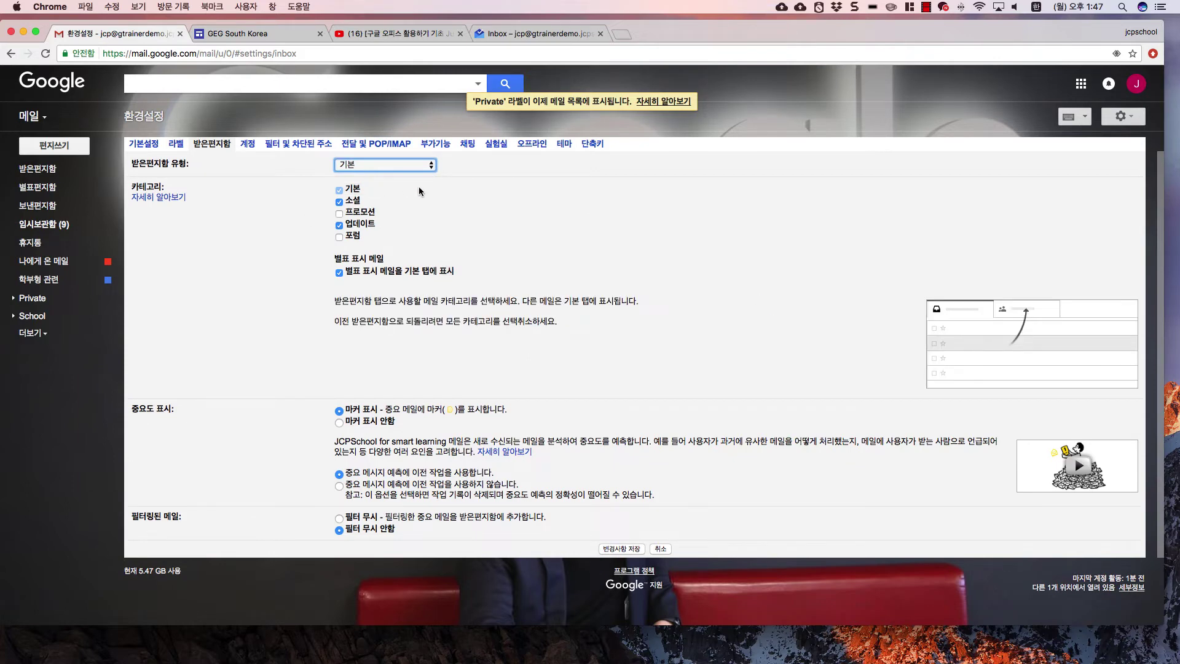
- Open the 계정 (accounts) settings and review changing account settings, sending mail from another address, and checking mail from other accounts
{"action": "mouse_move", "coordinate": [376, 247]}
{"action": "left_click", "coordinate": [250, 144]}
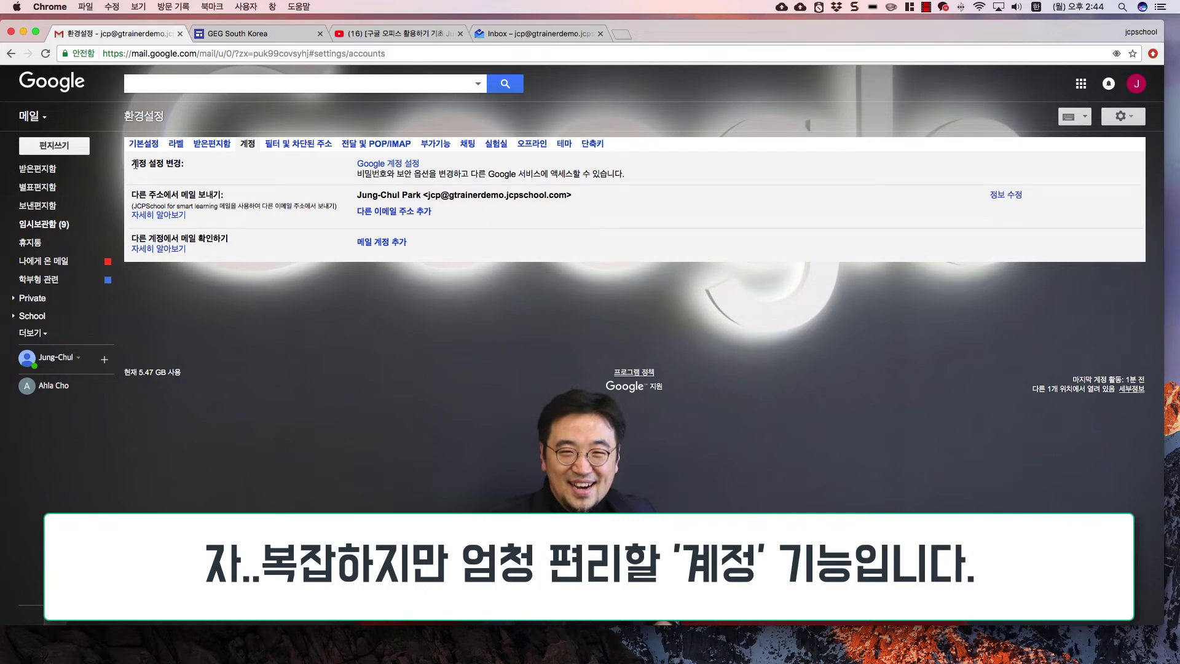
{"action": "left_click_drag", "start_coordinate": [134, 164], "coordinate": [183, 164]}
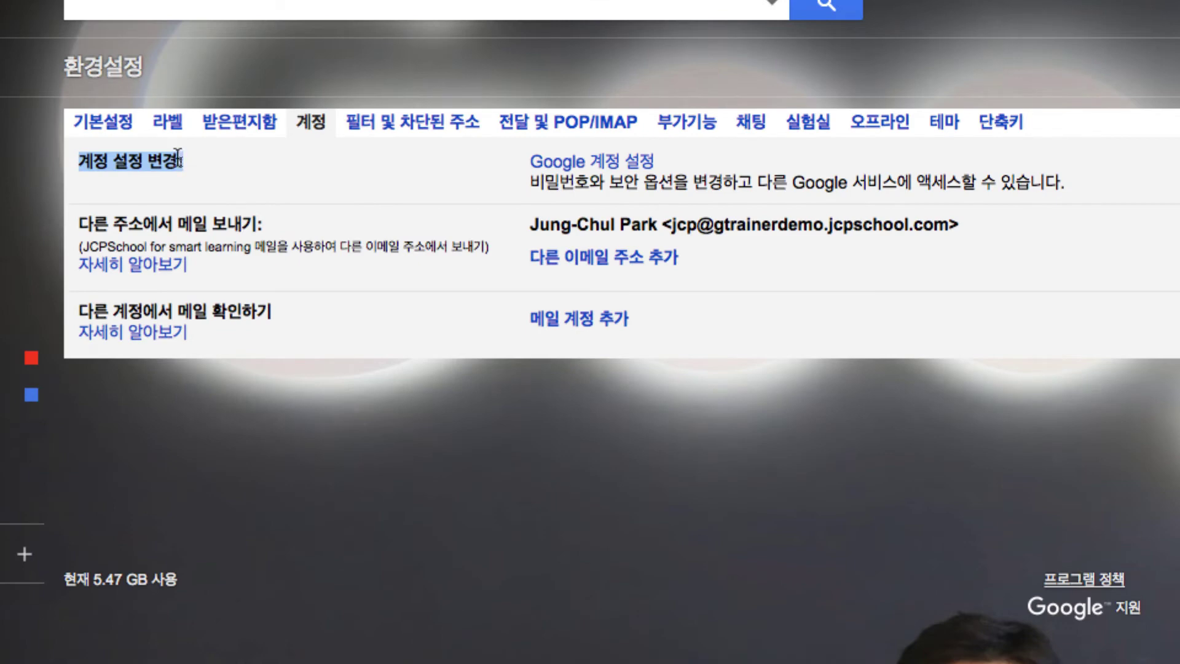
{"action": "left_click_drag", "start_coordinate": [79, 222], "coordinate": [250, 219]}
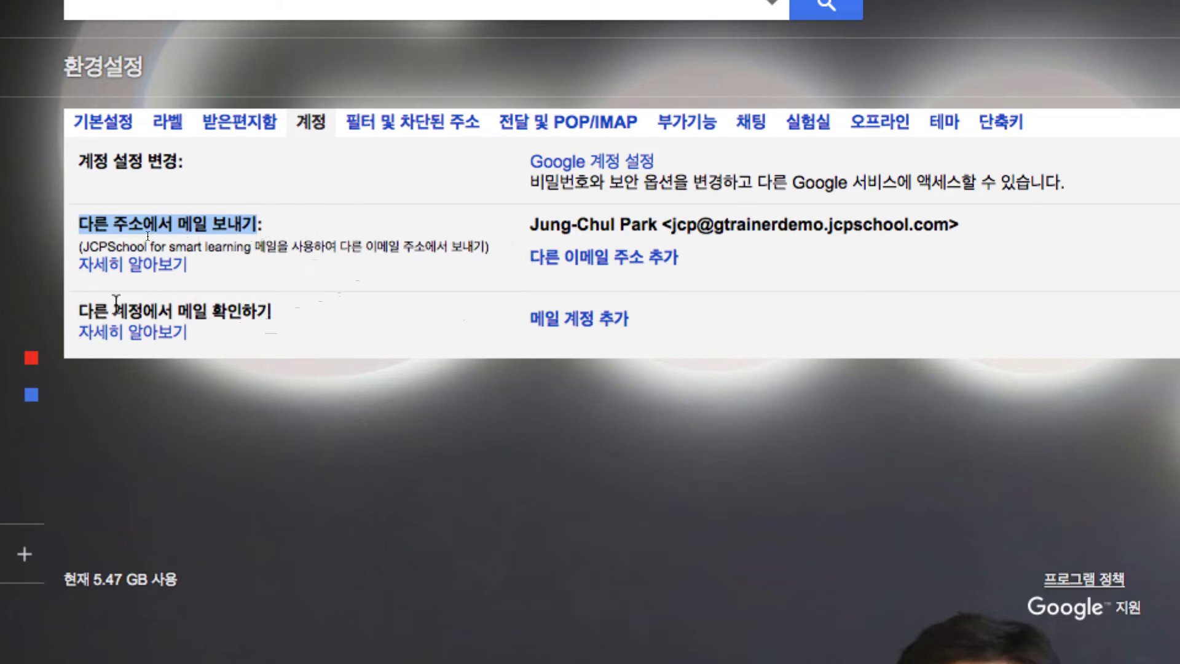
{"action": "left_click_drag", "start_coordinate": [78, 311], "coordinate": [274, 313]}
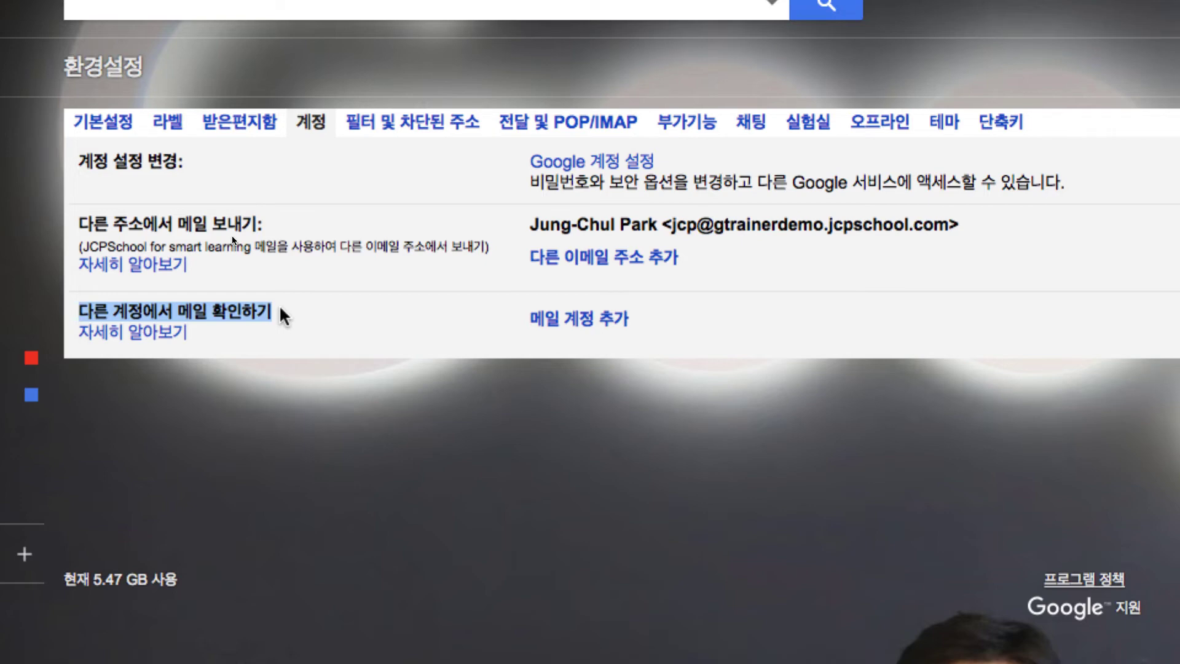
{"action": "left_click", "coordinate": [264, 337]}
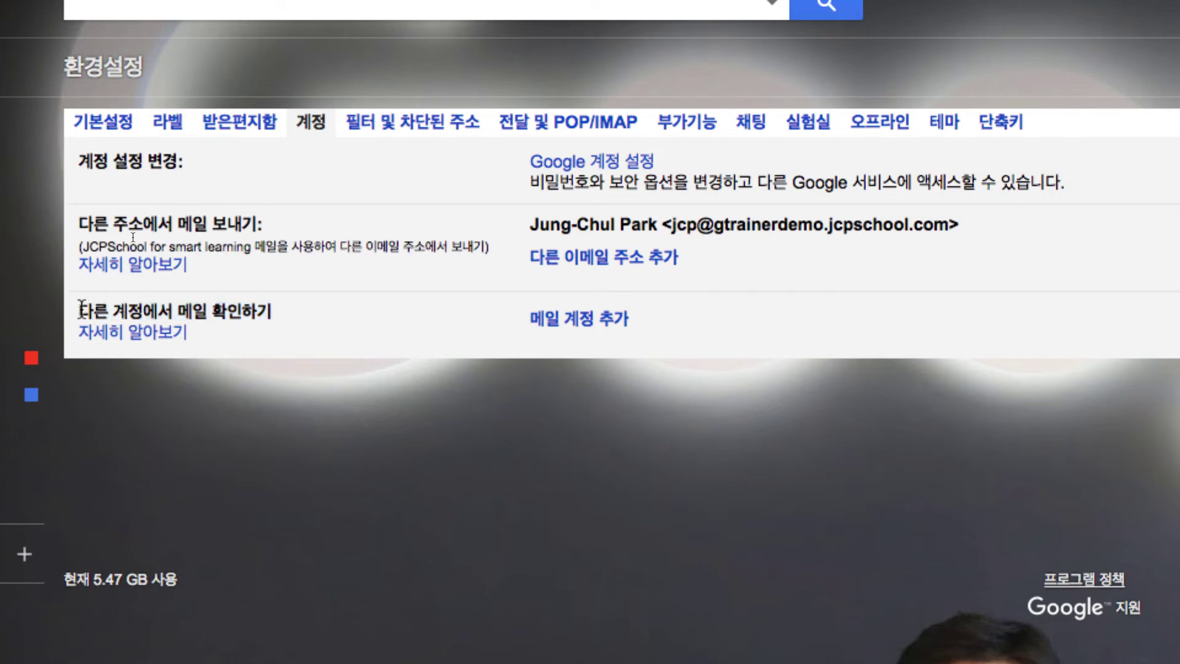
{"action": "left_click_drag", "start_coordinate": [80, 307], "coordinate": [265, 317]}
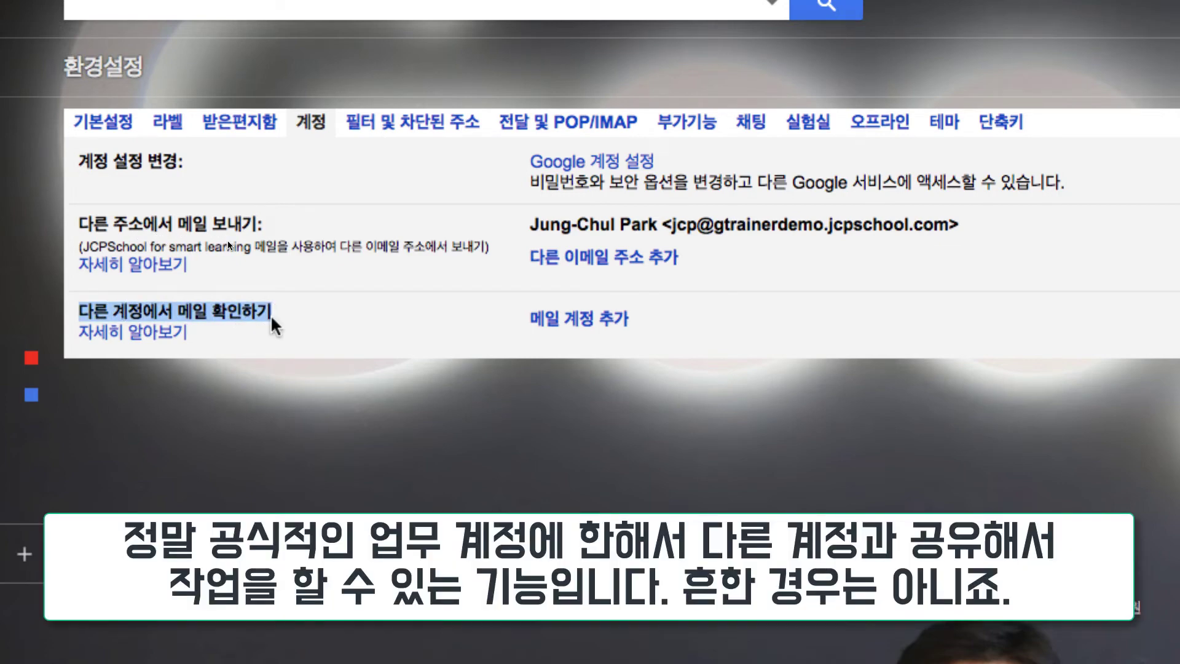
{"action": "left_click", "coordinate": [422, 341]}
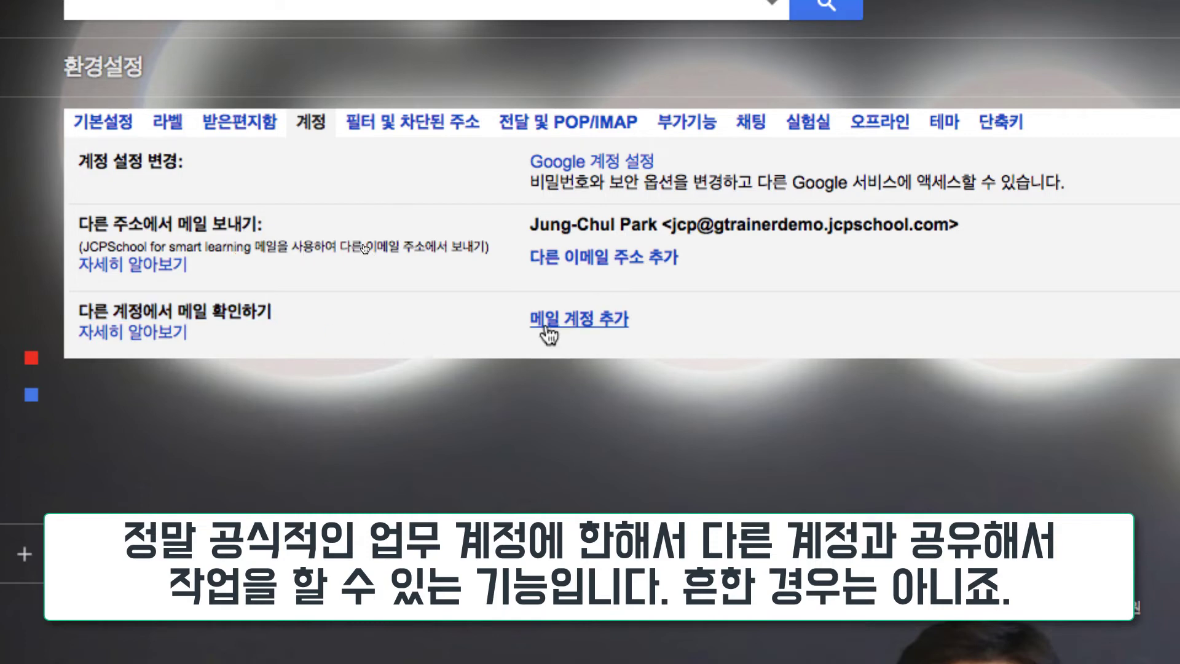
{"action": "left_click_drag", "start_coordinate": [527, 326], "coordinate": [643, 326]}
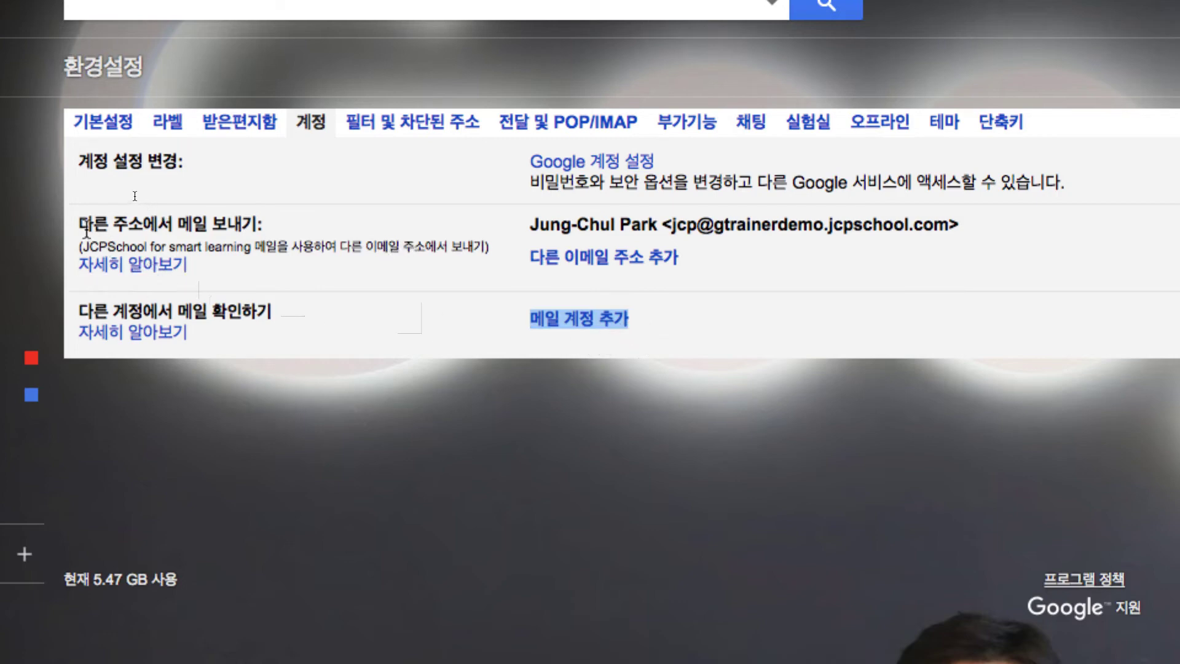
{"action": "left_click_drag", "start_coordinate": [78, 223], "coordinate": [259, 224]}
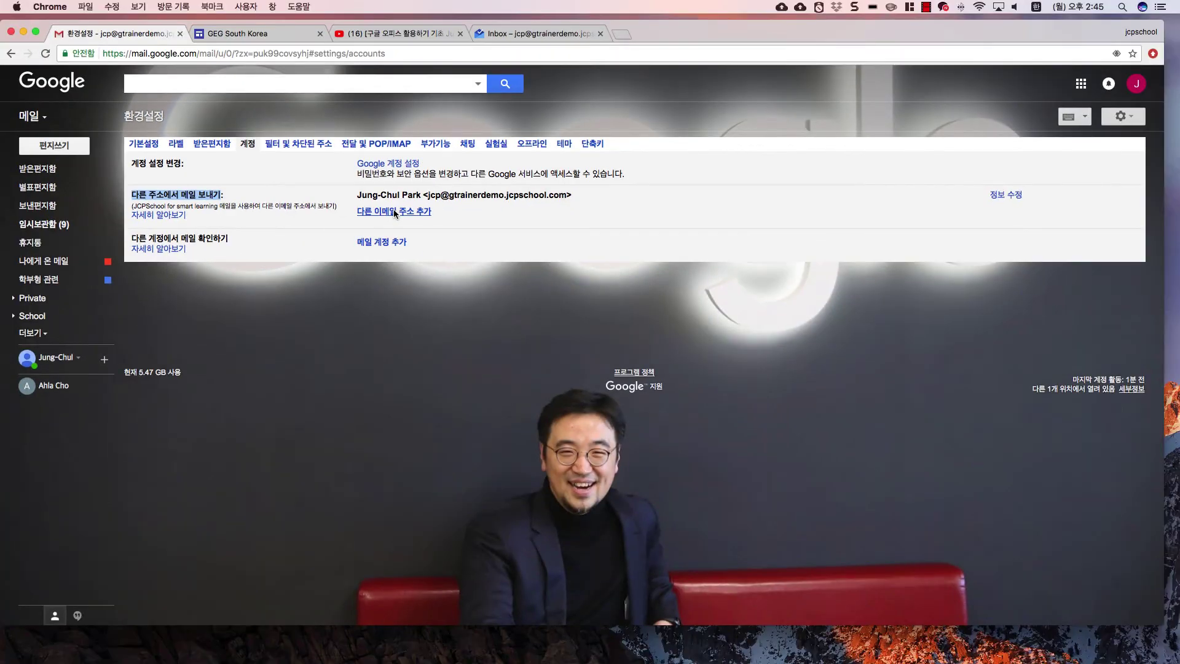
- Open the 필터 및 차단된 주소 (filters and blocked addresses) settings and review the blocked-address section
{"action": "left_click", "coordinate": [303, 147]}
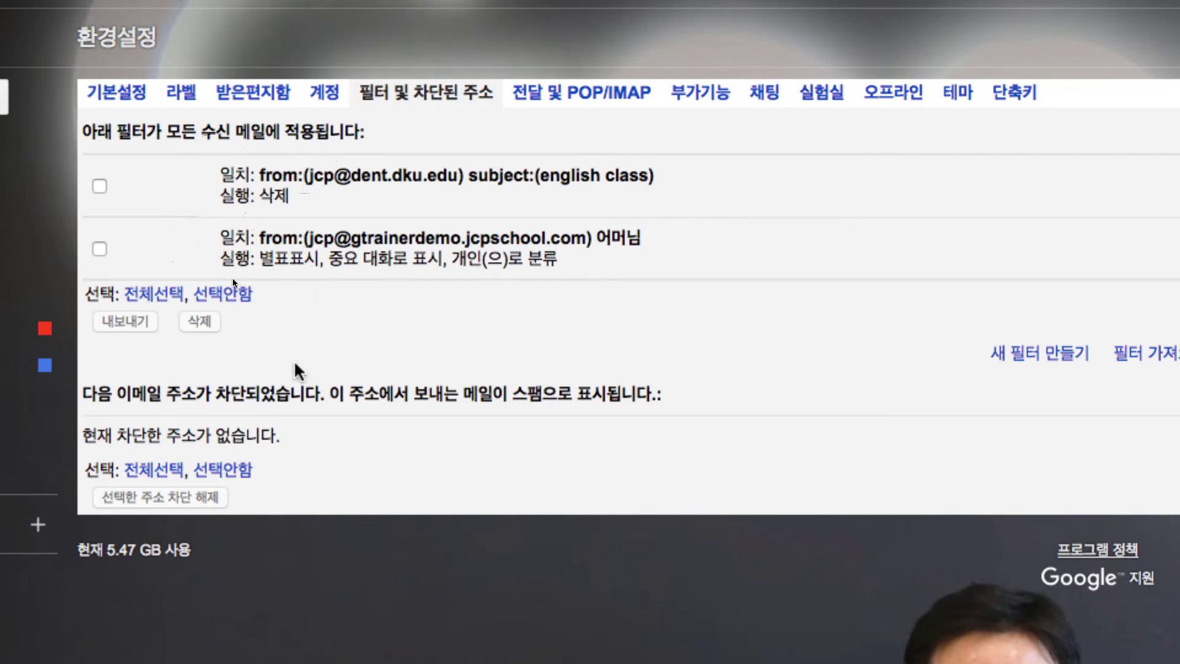
{"action": "left_click_drag", "start_coordinate": [120, 391], "coordinate": [244, 390]}
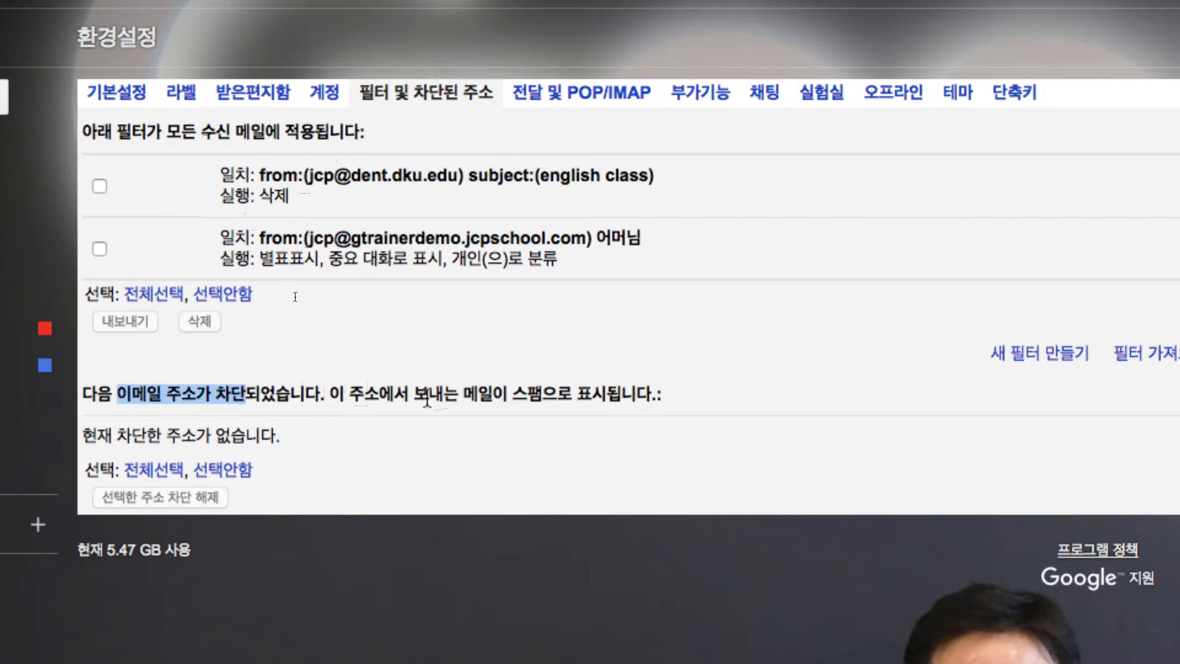
{"action": "left_click_drag", "start_coordinate": [86, 434], "coordinate": [289, 441]}
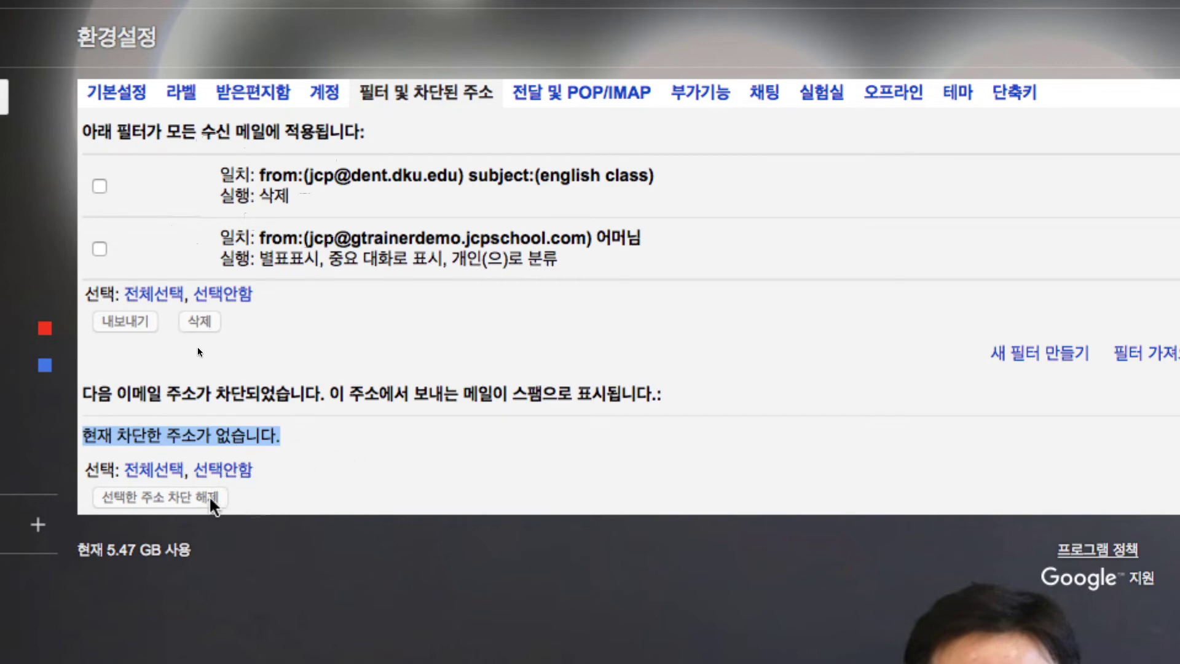
{"action": "left_click", "coordinate": [229, 504]}
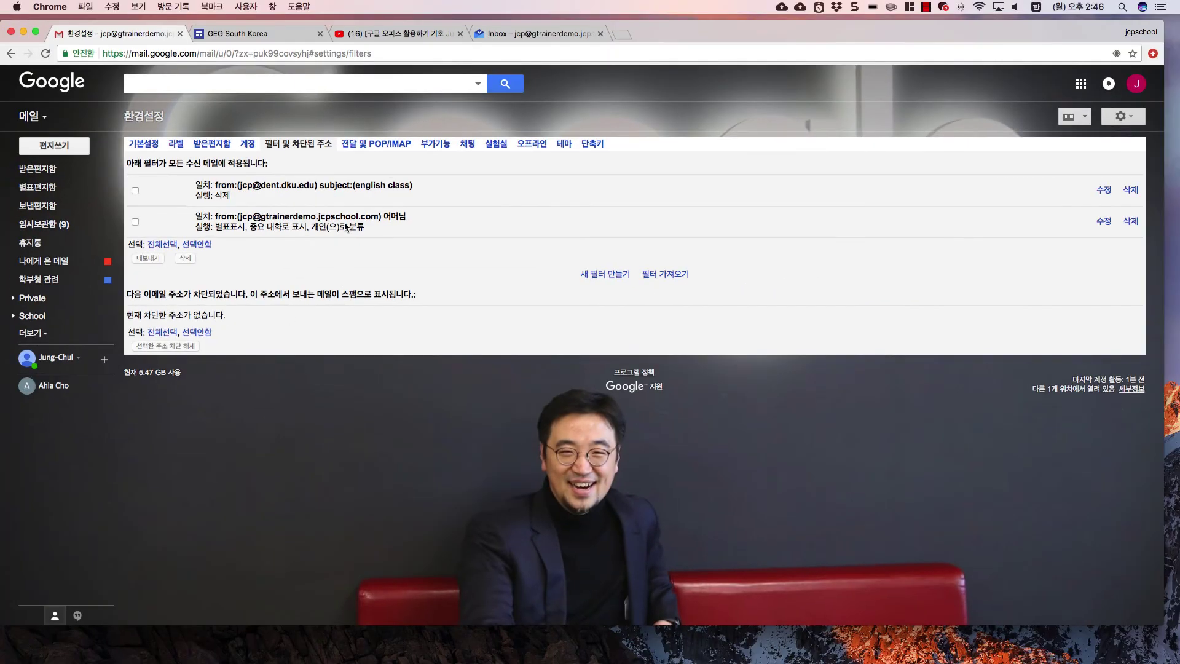
- Open the 전달 및 POP/IMAP settings and review IMAP access, POP download, and the note on forwarding only some mail with a filter
{"action": "left_click", "coordinate": [376, 143]}
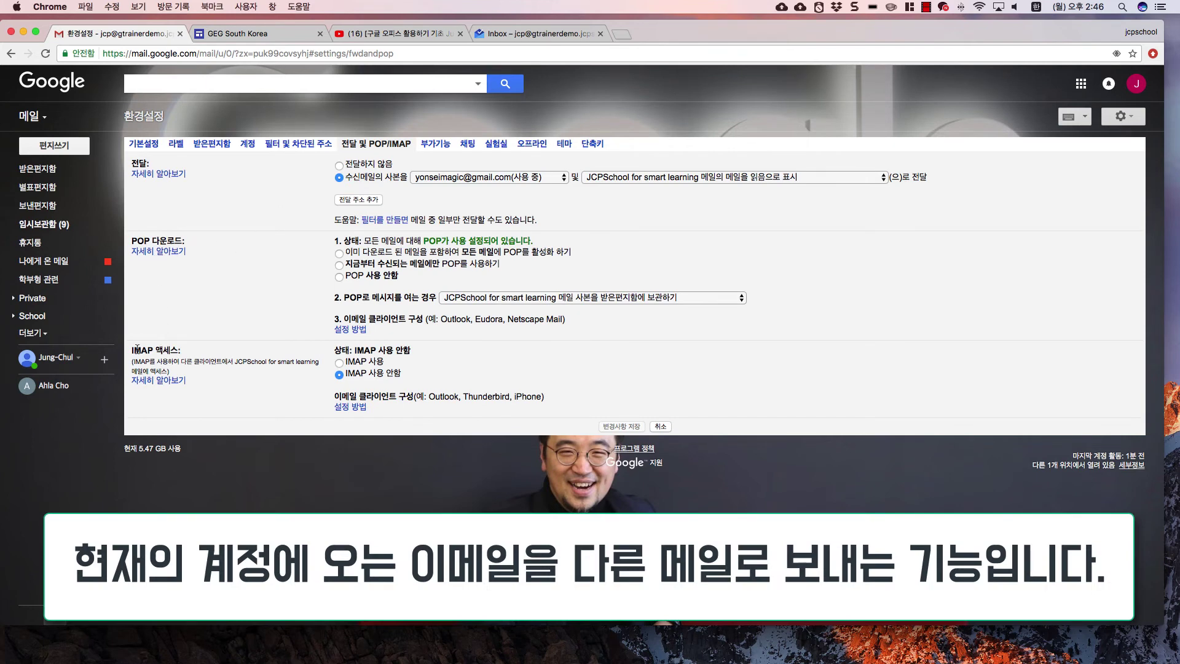
{"action": "left_click_drag", "start_coordinate": [132, 349], "coordinate": [196, 352]}
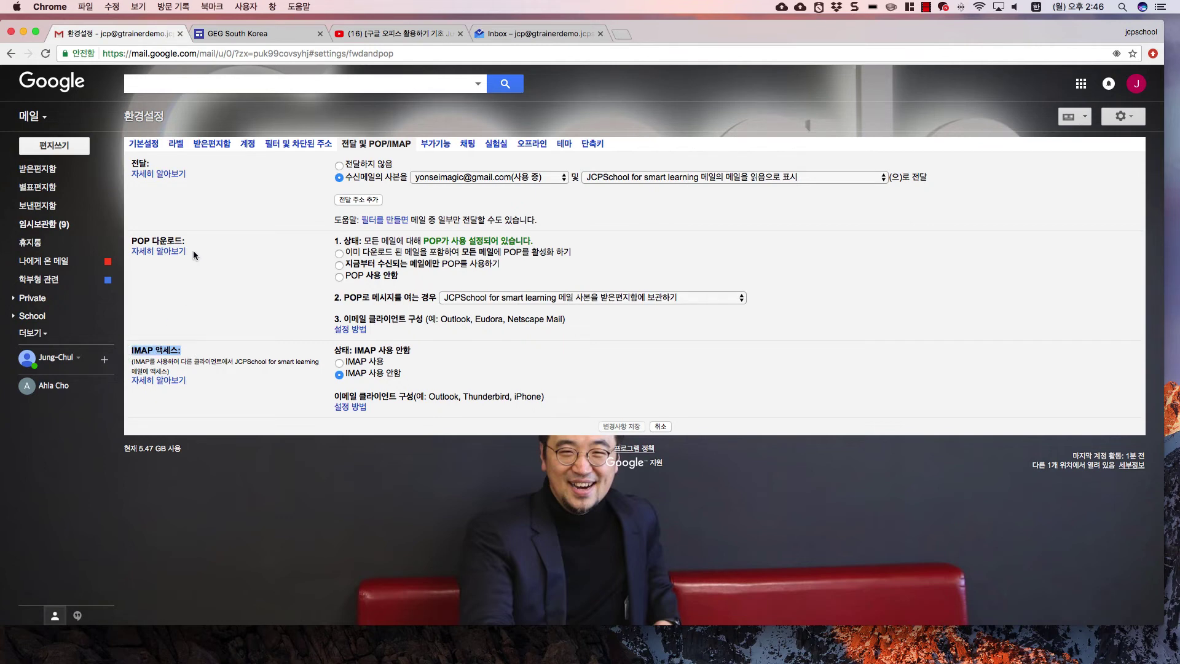
{"action": "left_click_drag", "start_coordinate": [192, 240], "coordinate": [131, 240]}
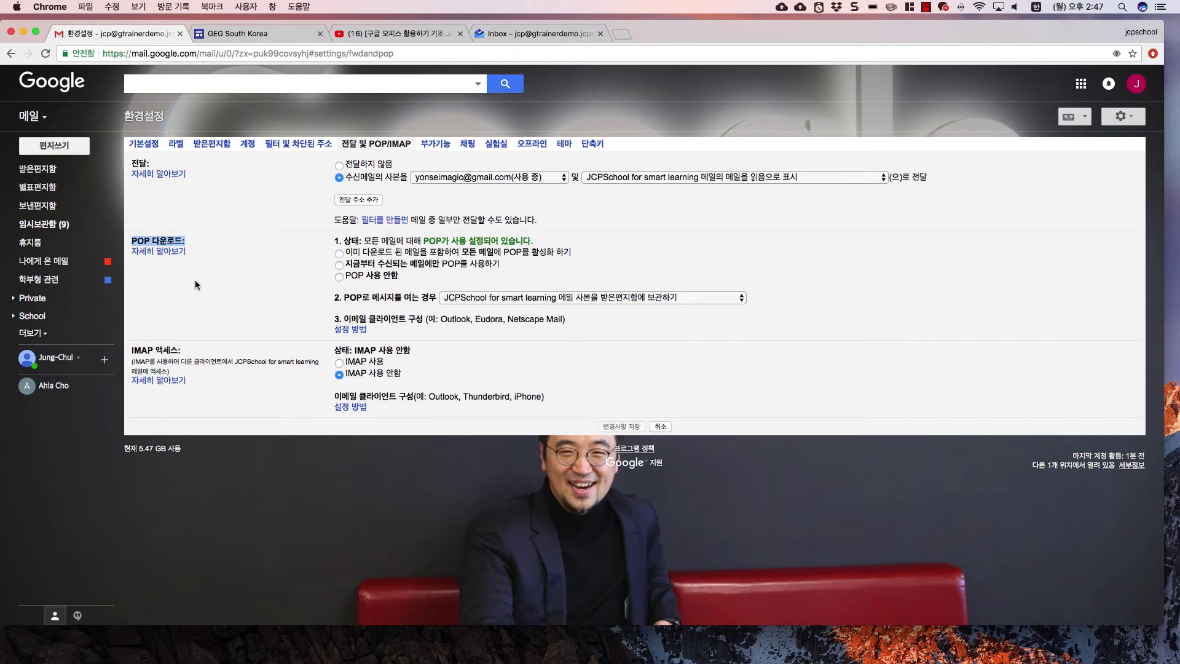
{"action": "left_click", "coordinate": [194, 201]}
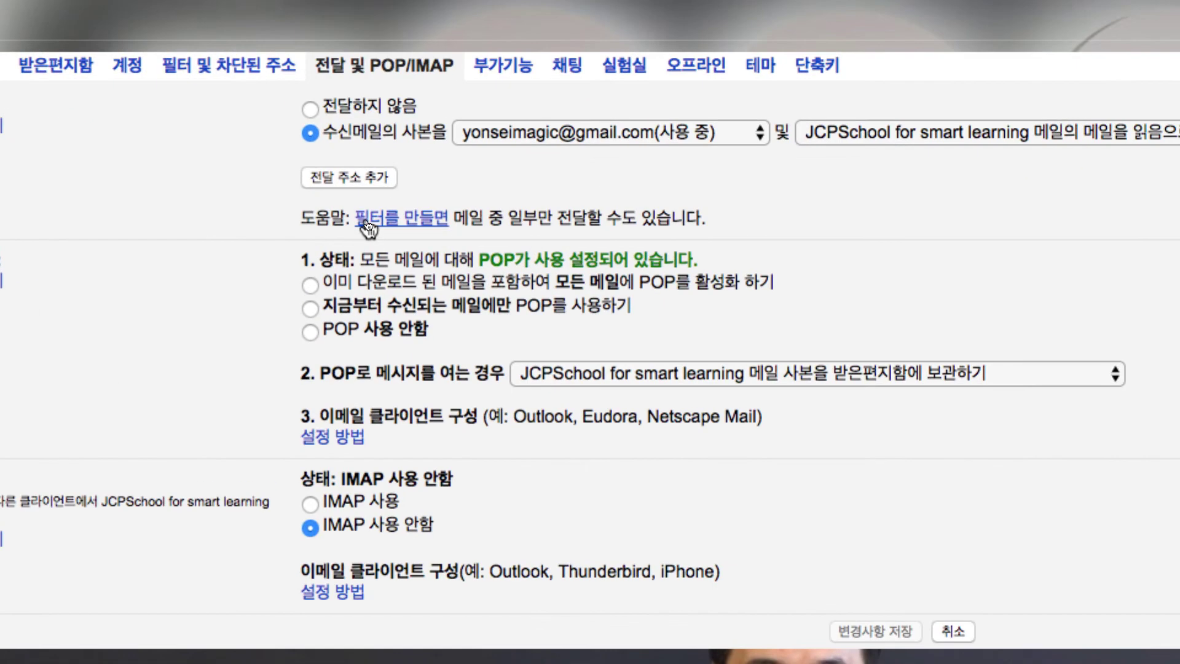
{"action": "left_click_drag", "start_coordinate": [411, 218], "coordinate": [480, 217]}
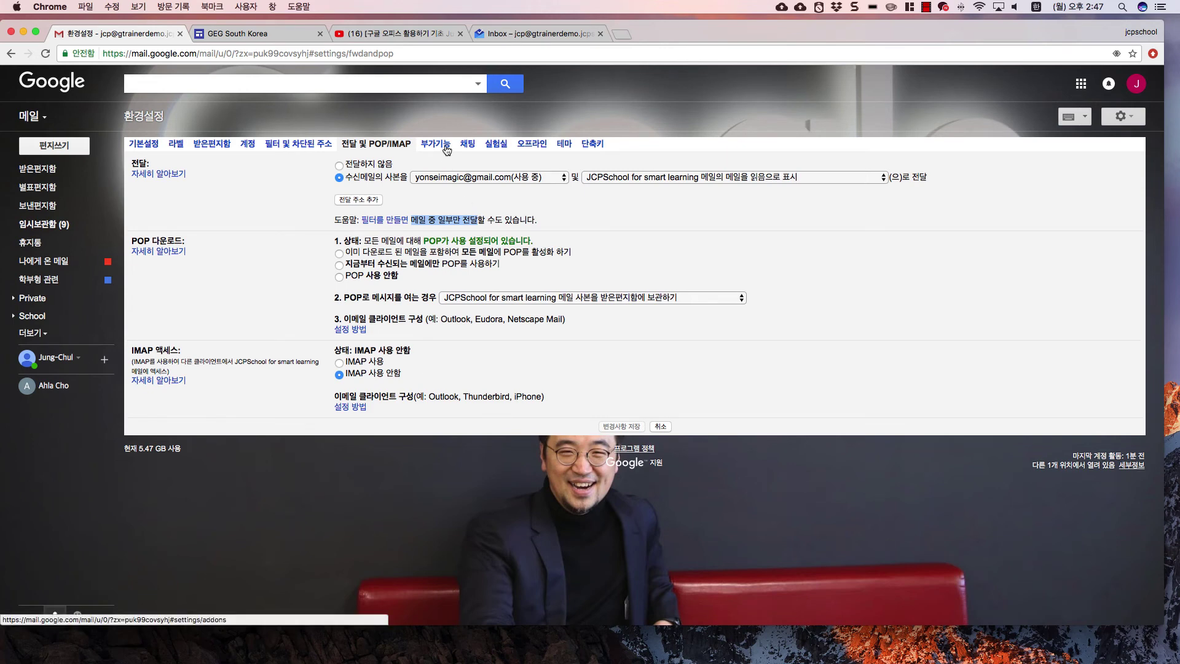
- Open the 실험실 (Labs) settings and look through the features in use and the available experimental features
{"action": "left_click", "coordinate": [490, 146]}
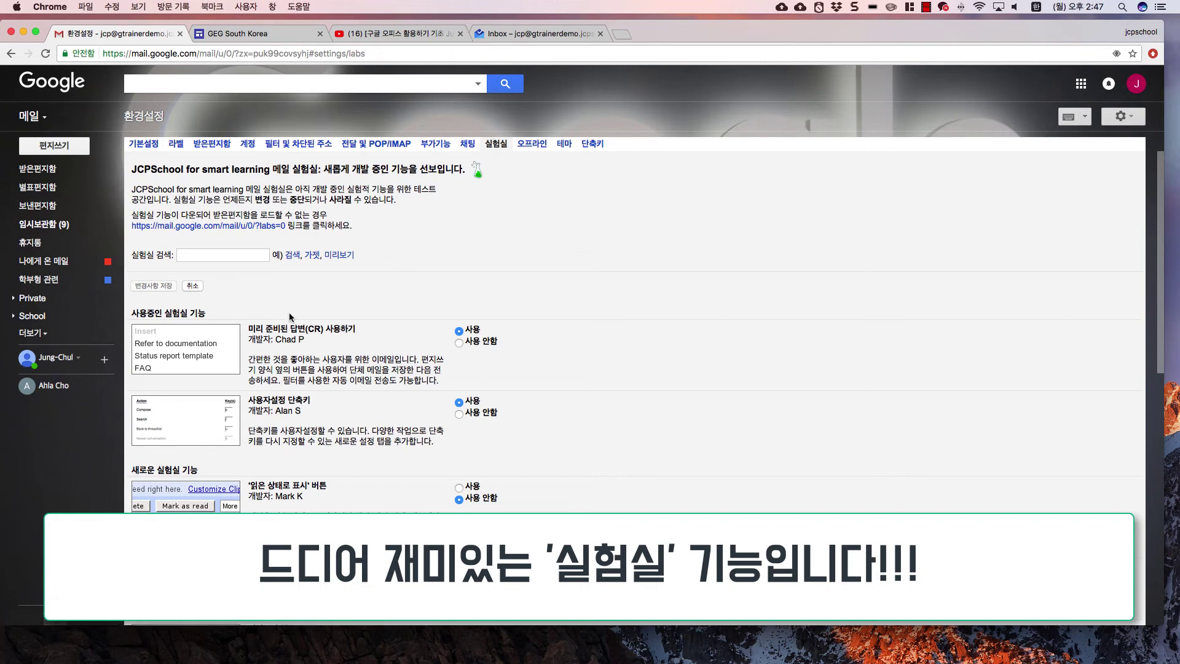
{"action": "left_click_drag", "start_coordinate": [248, 329], "coordinate": [334, 329]}
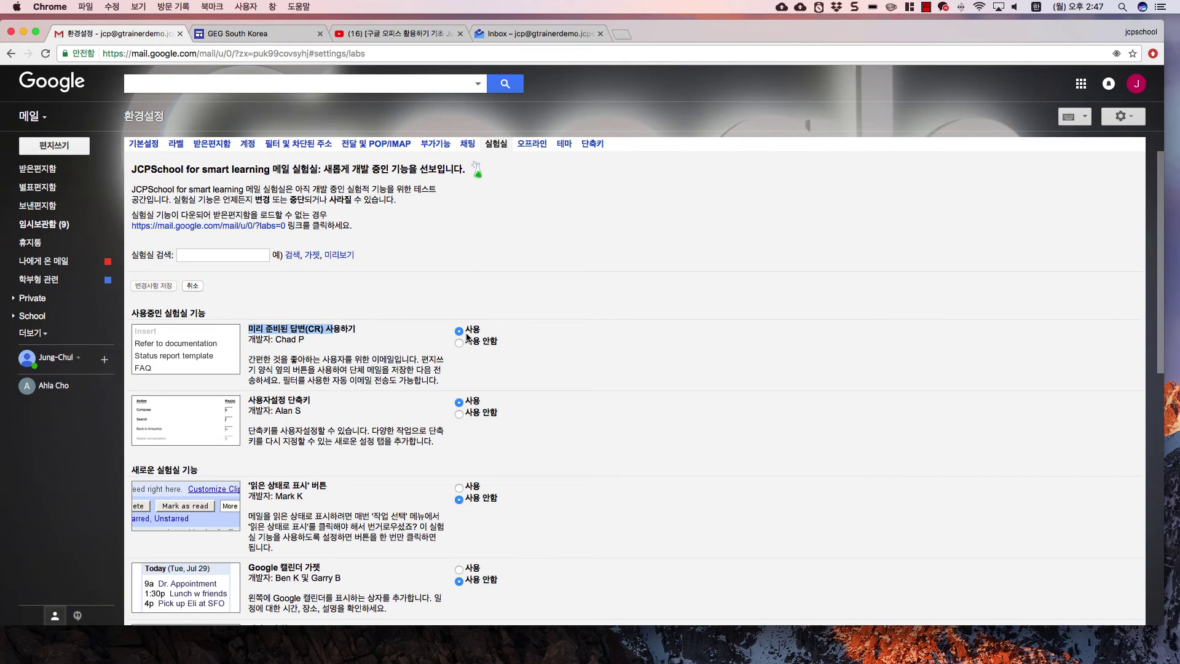
{"action": "left_click_drag", "start_coordinate": [483, 332], "coordinate": [460, 335]}
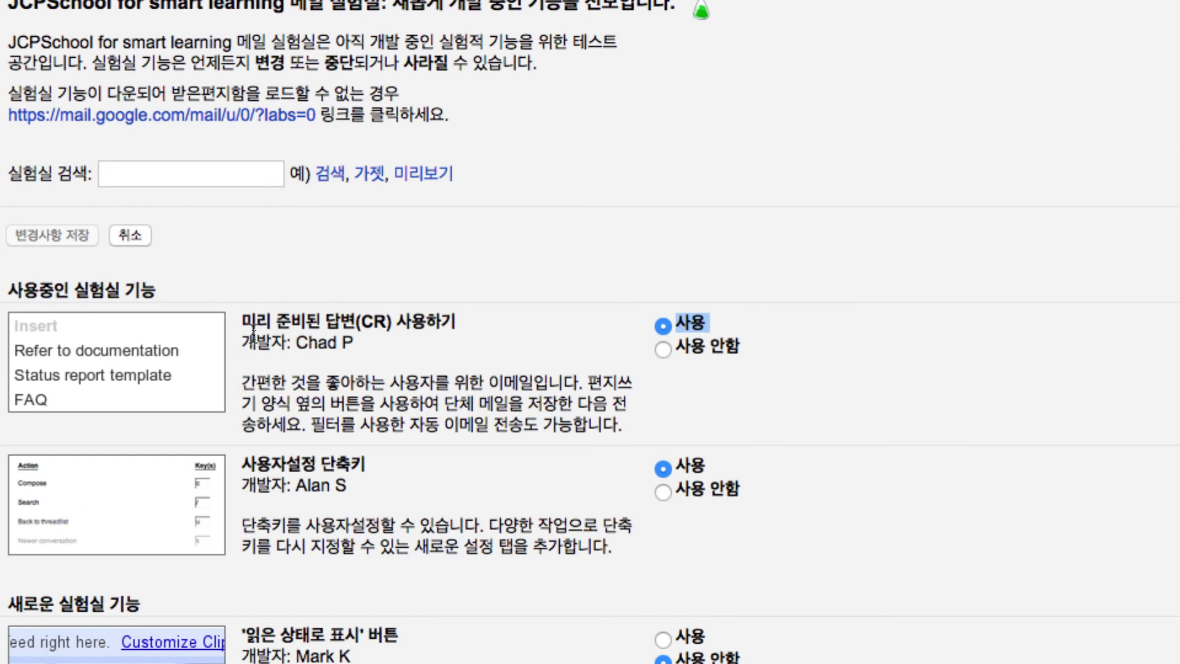
{"action": "scroll", "coordinate": [302, 381], "scroll_direction": "down", "scroll_amount": 3}
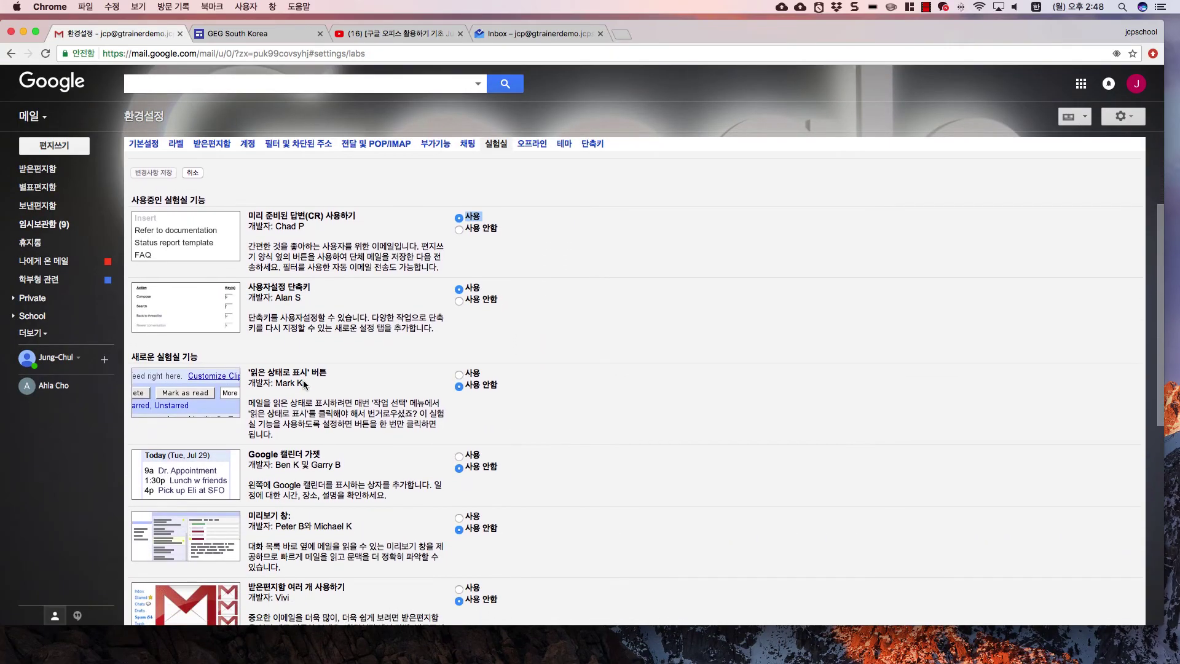
{"action": "scroll", "coordinate": [305, 384], "scroll_direction": "down", "scroll_amount": 2}
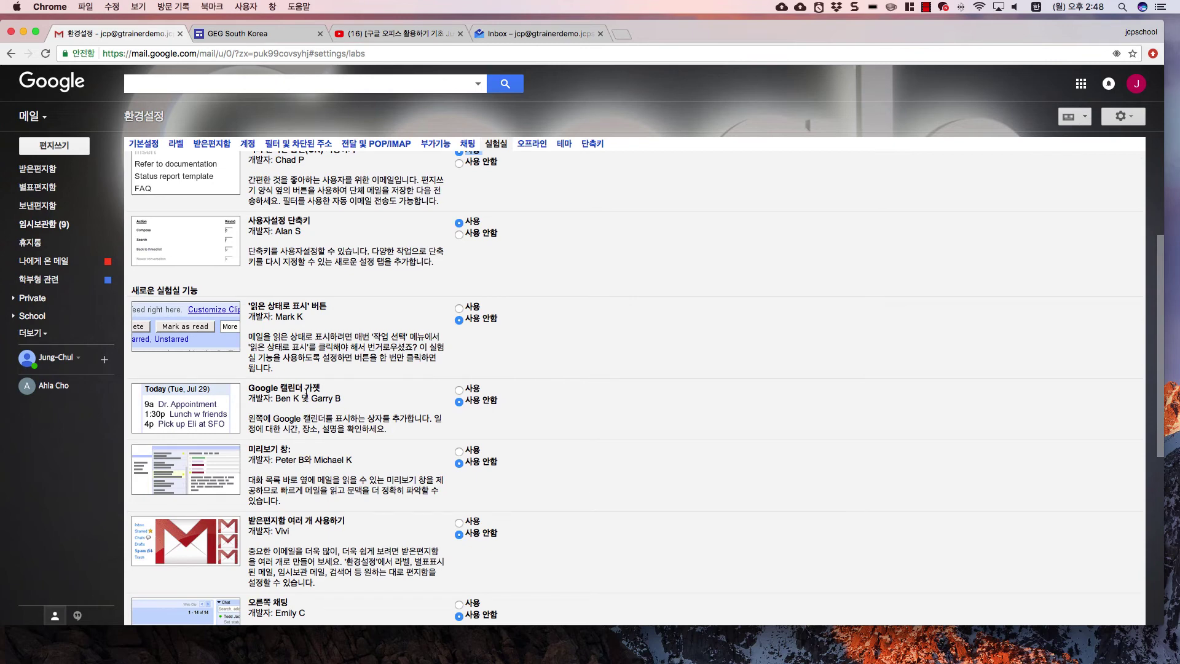
{"action": "scroll", "coordinate": [308, 394], "scroll_direction": "down", "scroll_amount": 4}
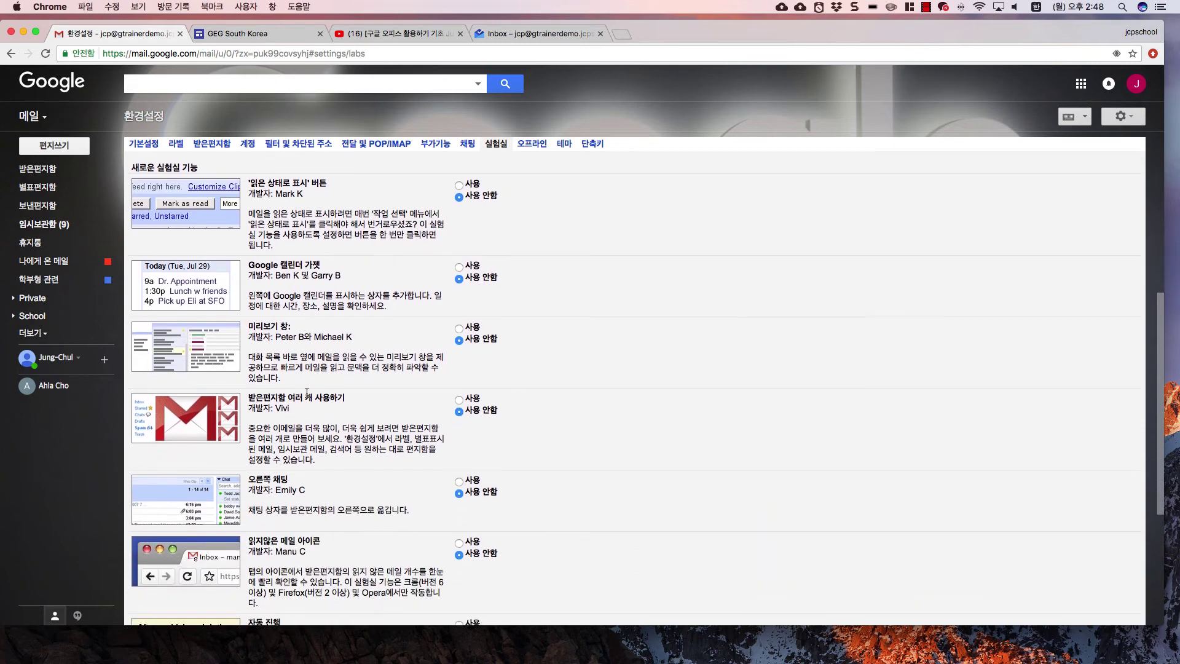
{"action": "scroll", "coordinate": [307, 391], "scroll_direction": "down", "scroll_amount": 3}
{"action": "scroll", "coordinate": [307, 392], "scroll_direction": "up", "scroll_amount": 1}
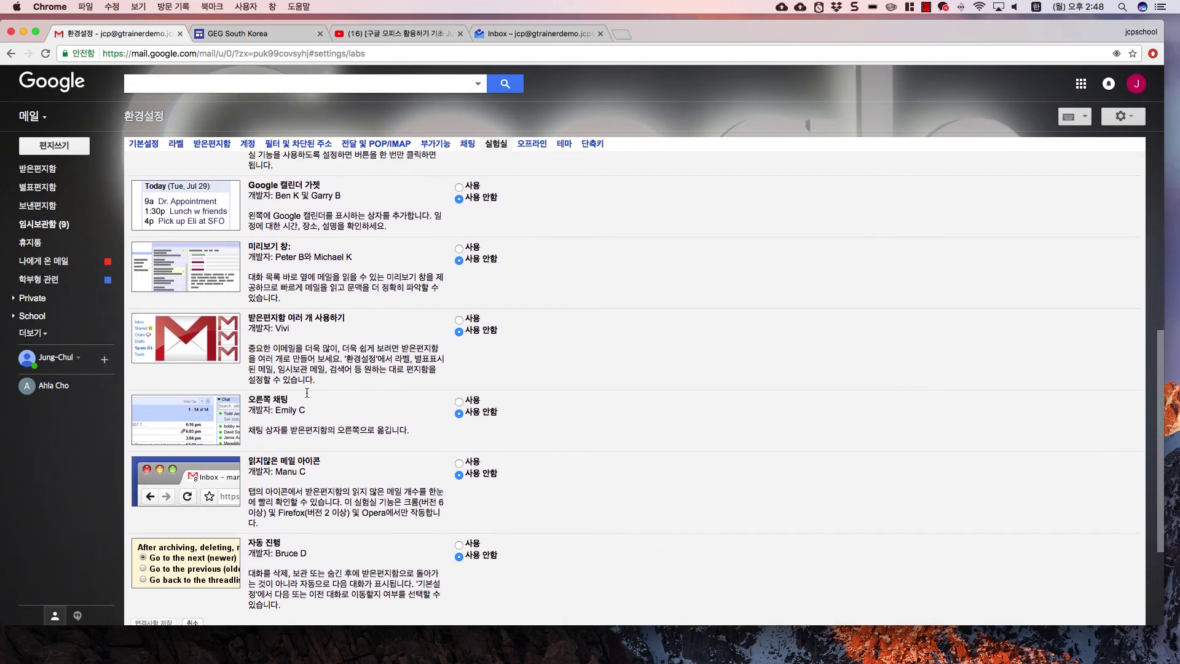
{"action": "scroll", "coordinate": [307, 392], "scroll_direction": "up", "scroll_amount": 7}
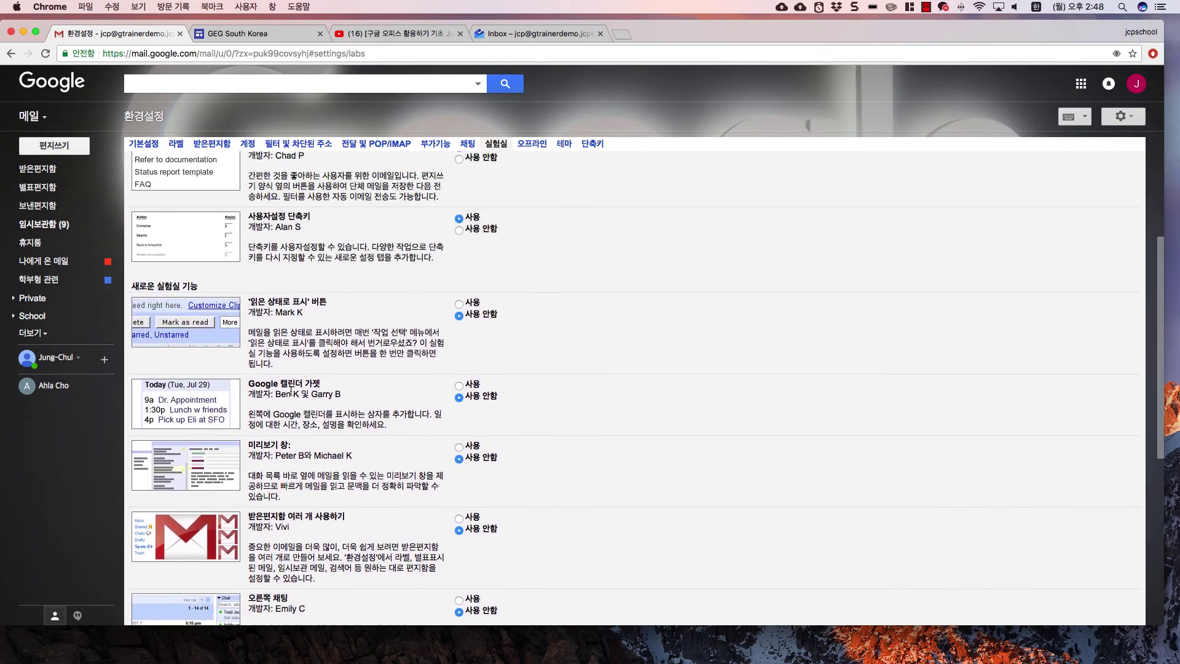
- Enable the Google 캘린더 가젯 (calendar gadget) and 미리보기 창 (preview pane) Labs features and save the changes
{"action": "left_click_drag", "start_coordinate": [252, 392], "coordinate": [328, 401]}
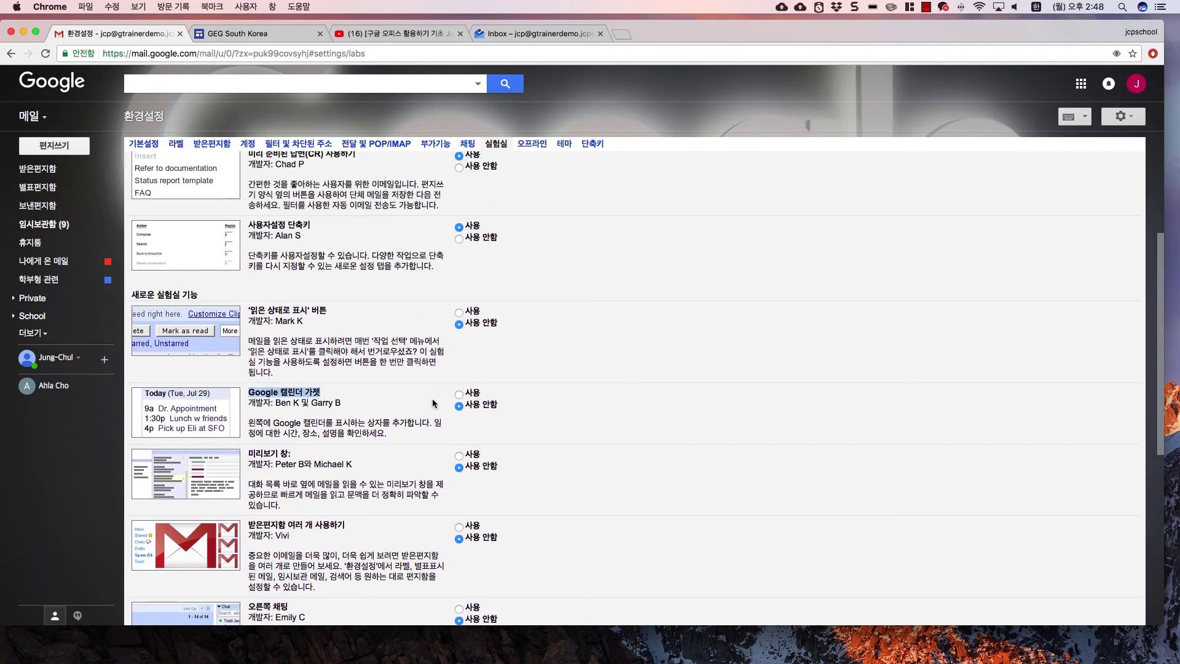
{"action": "left_click", "coordinate": [458, 395]}
{"action": "left_click_drag", "start_coordinate": [247, 455], "coordinate": [295, 456]}
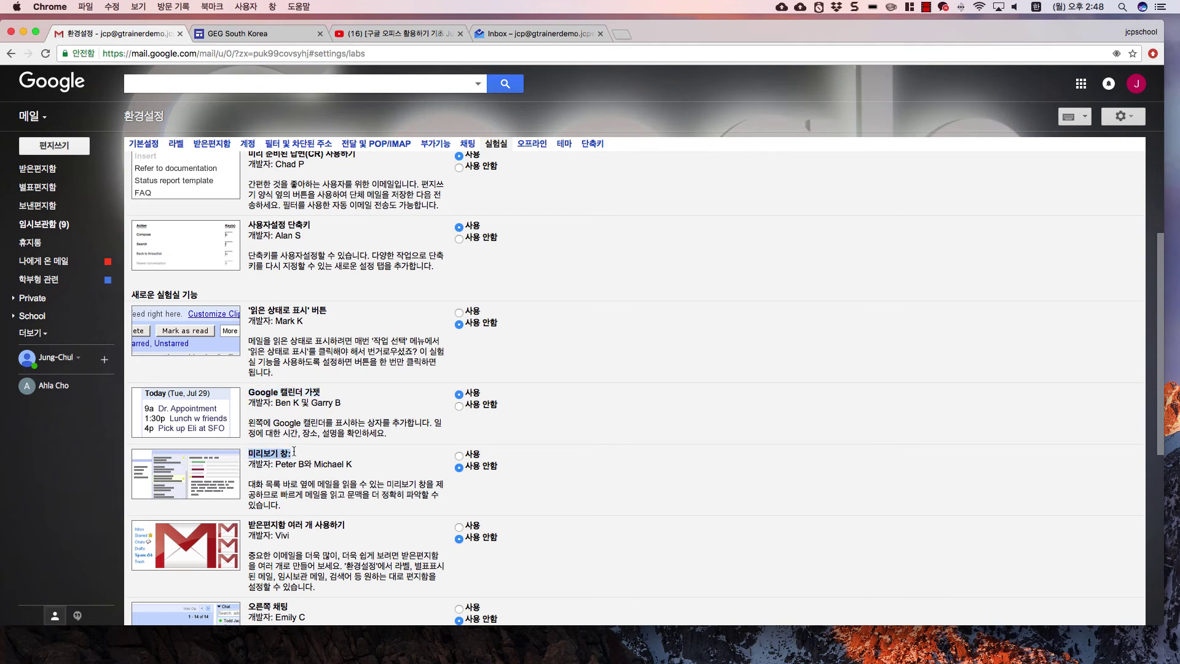
{"action": "left_click", "coordinate": [458, 456]}
{"action": "scroll", "coordinate": [455, 464], "scroll_direction": "down", "scroll_amount": 6}
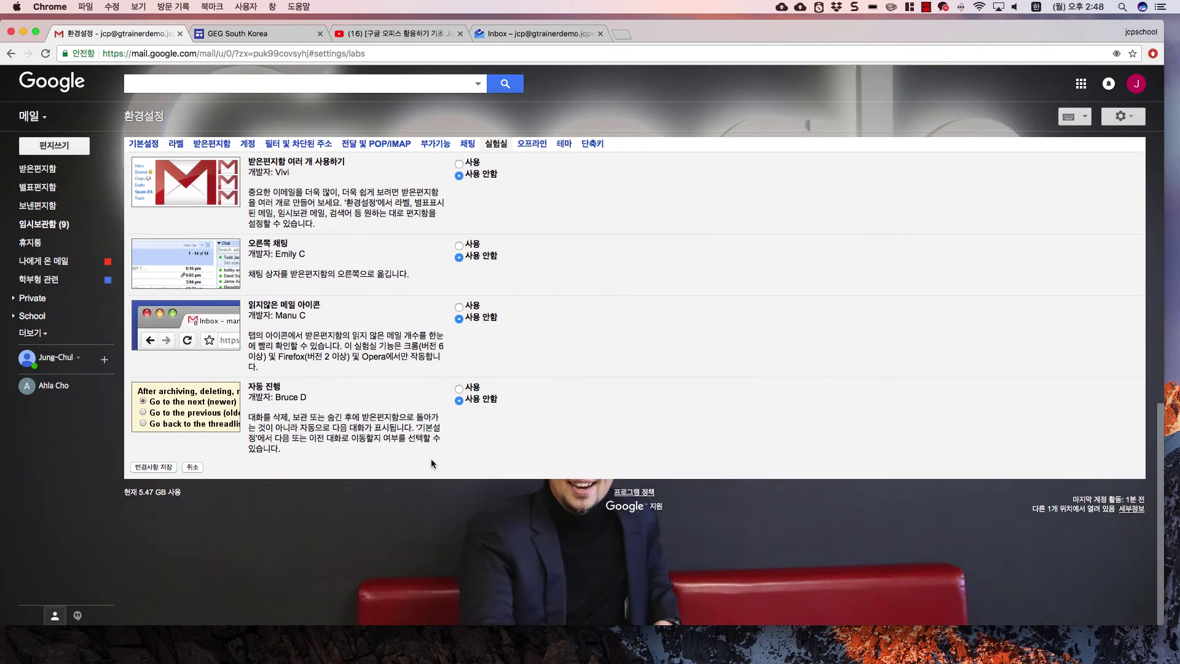
{"action": "left_click", "coordinate": [157, 468]}
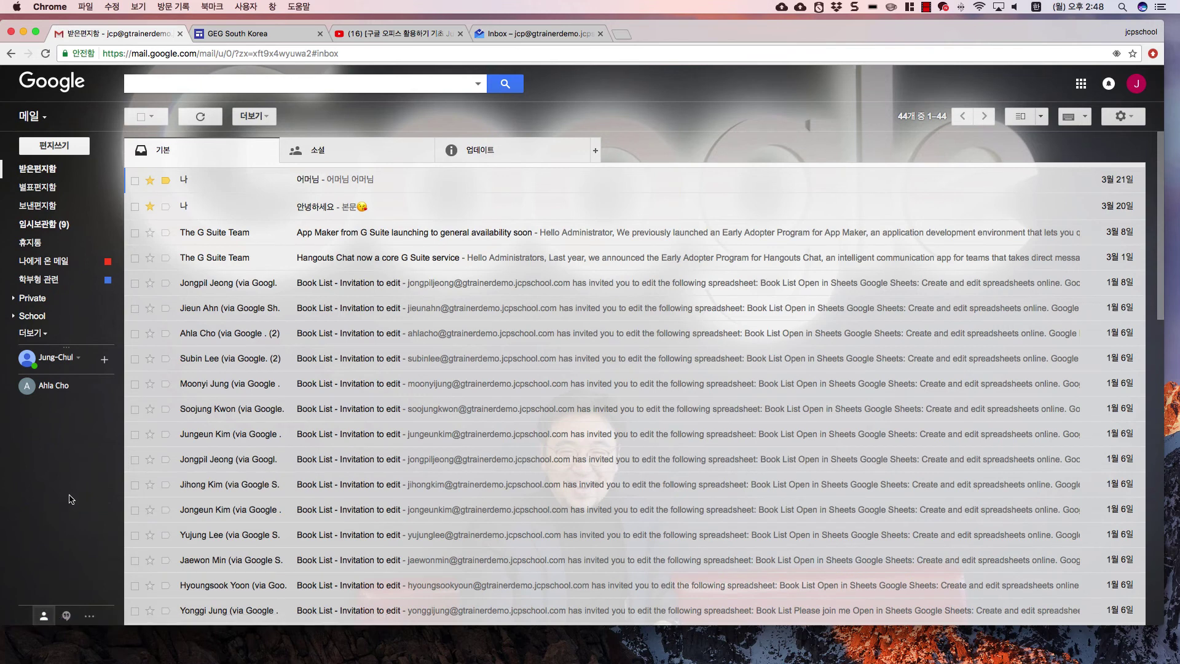
- Show the Google 캘린더 gadget below the label list in the inbox
{"action": "left_click", "coordinate": [66, 616]}
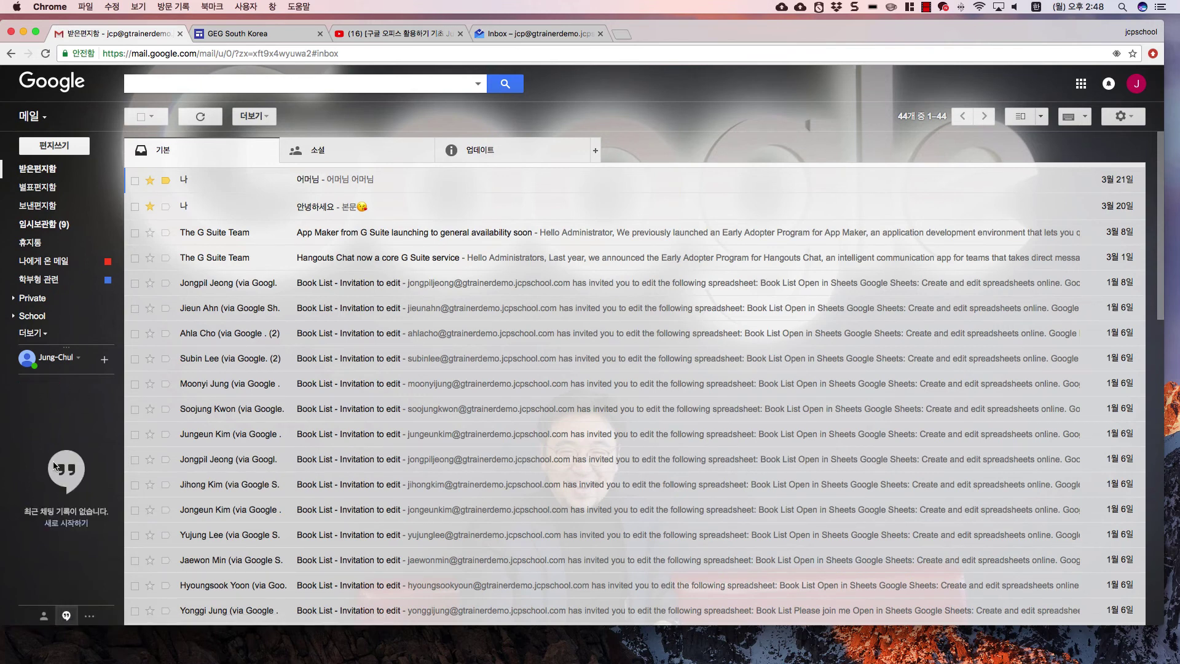
{"action": "left_click", "coordinate": [89, 616]}
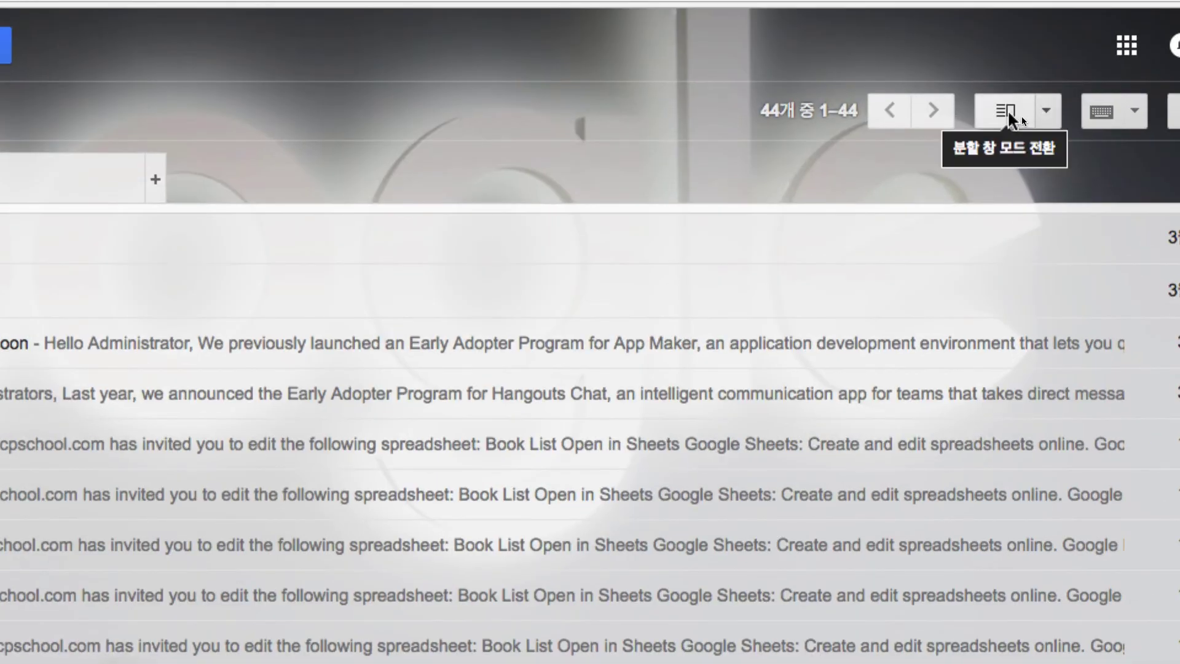
- Split the inbox with 세로로 분할 (vertical split) and preview the "Hangouts Chat now a core G Suite service" message
{"action": "left_click", "coordinate": [1042, 115]}
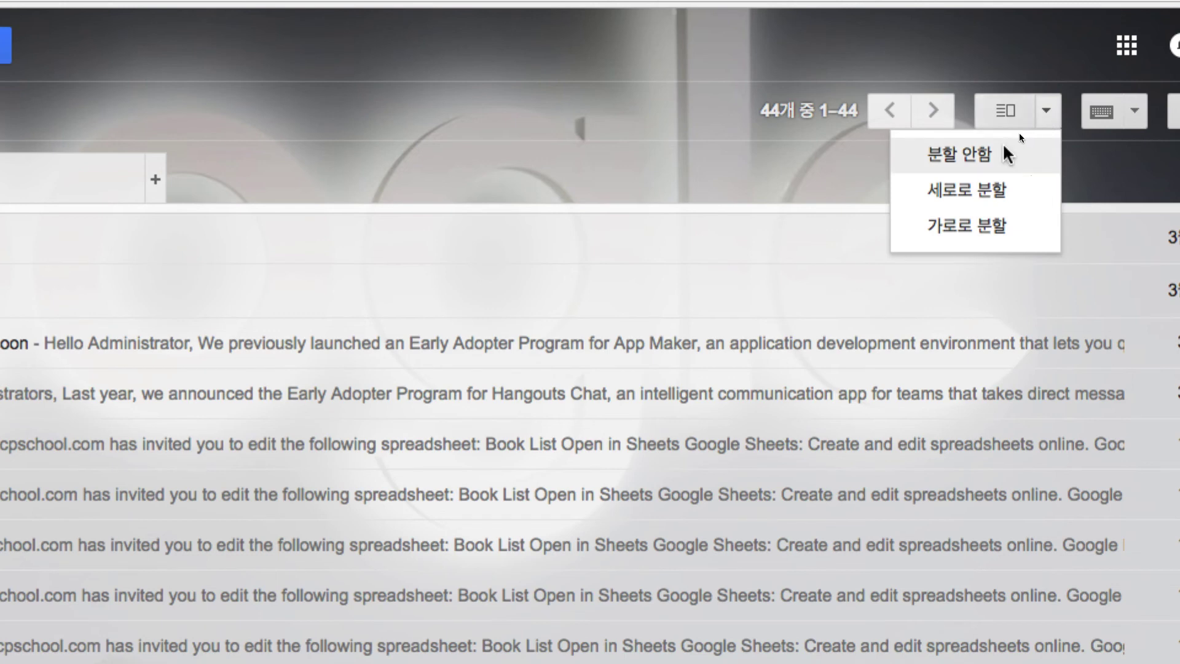
{"action": "left_click", "coordinate": [997, 189]}
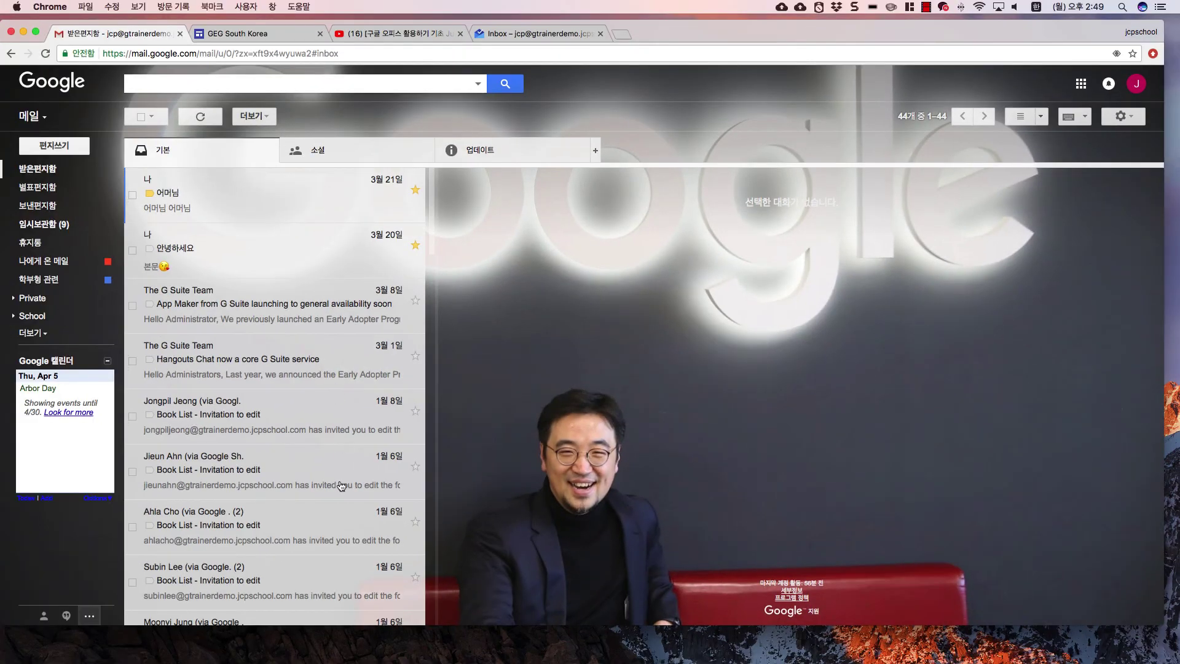
{"action": "left_click", "coordinate": [304, 367]}
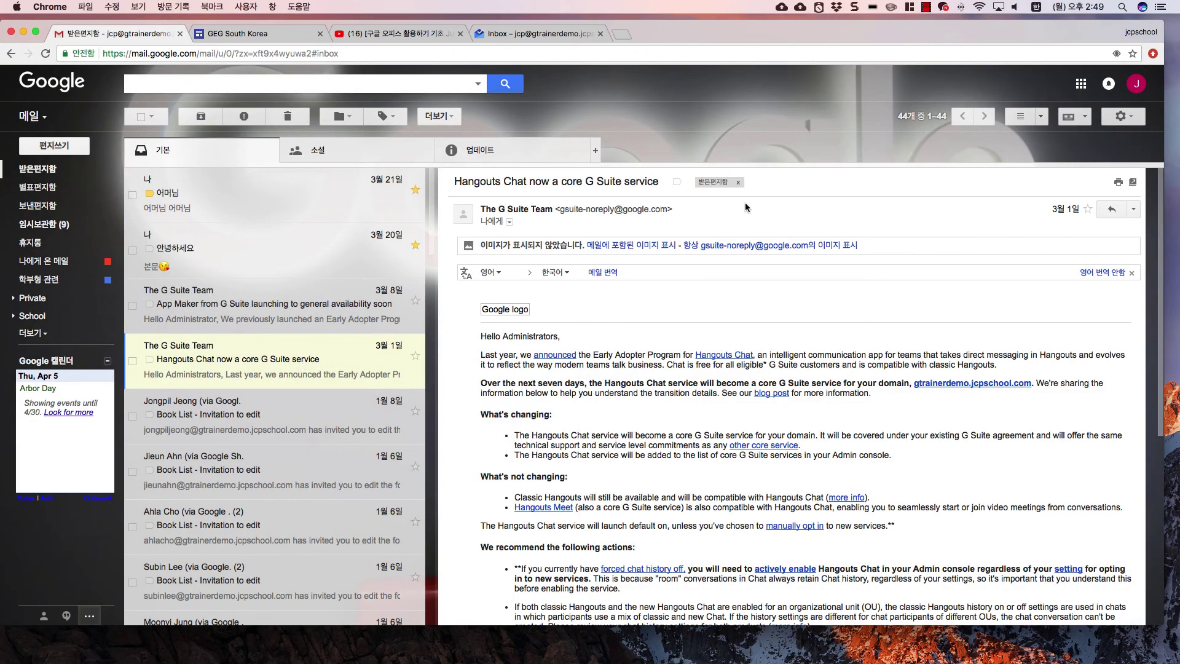
- Read the rest of the Hangouts Chat message and preview several "Book List - Invitation to edit" messages in the vertical split view
{"action": "scroll", "coordinate": [749, 368], "scroll_direction": "down", "scroll_amount": 2}
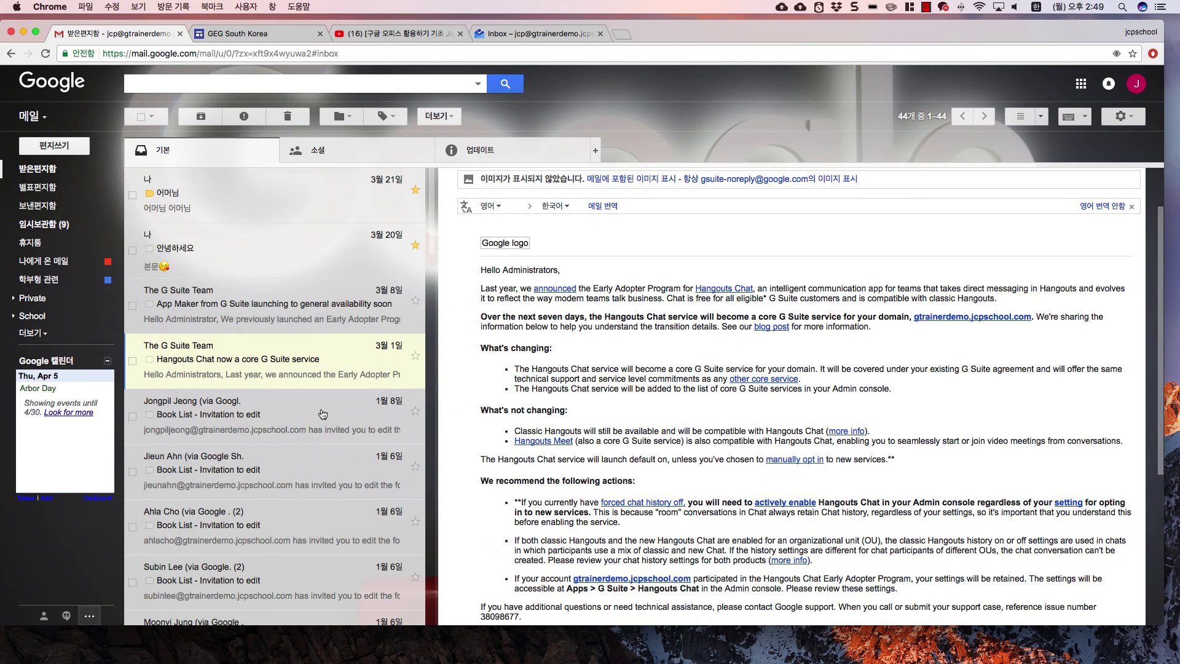
{"action": "left_click", "coordinate": [324, 415]}
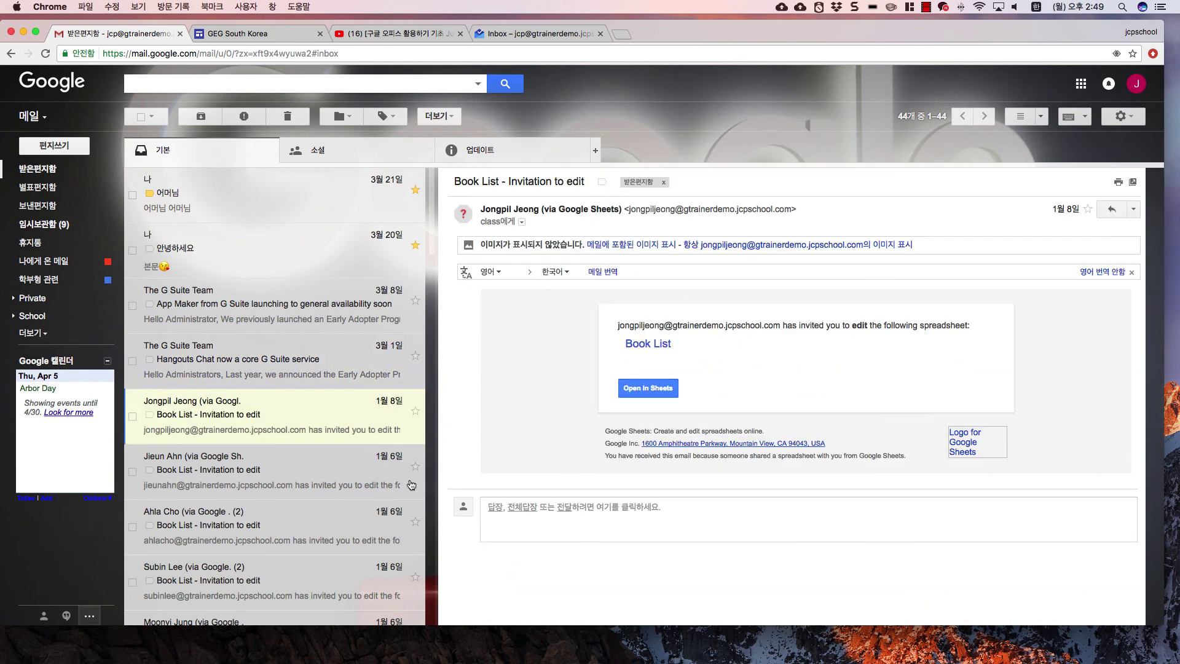
{"action": "left_click", "coordinate": [315, 482]}
{"action": "scroll", "coordinate": [283, 347], "scroll_direction": "down", "scroll_amount": 5}
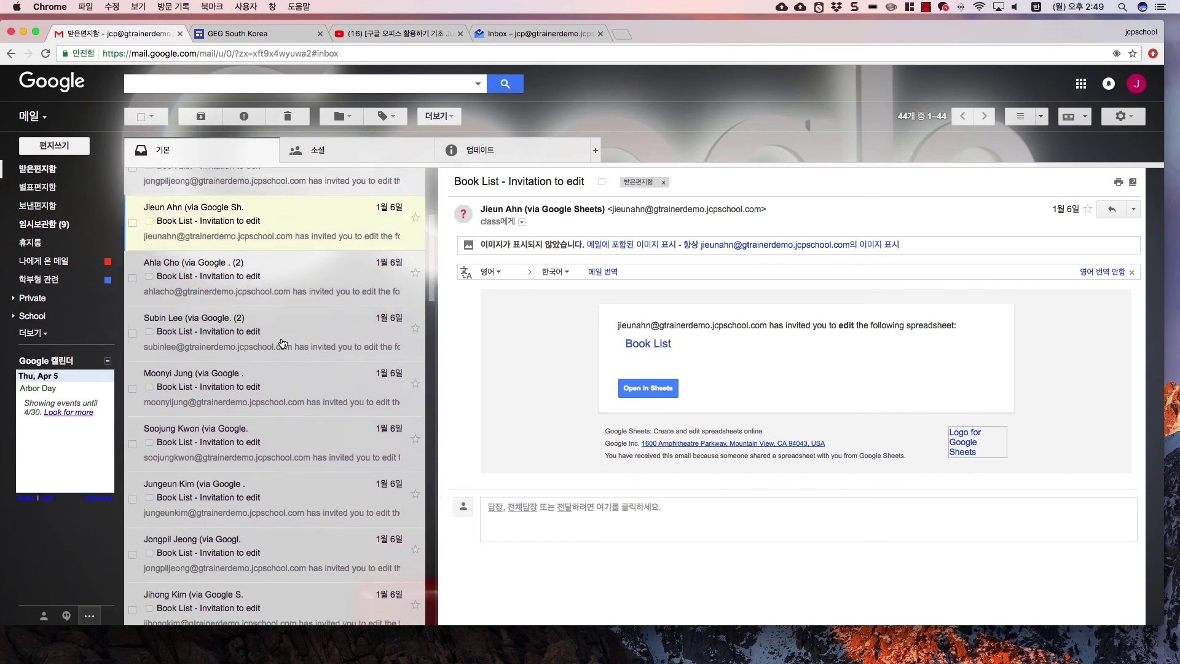
{"action": "left_click", "coordinate": [283, 347]}
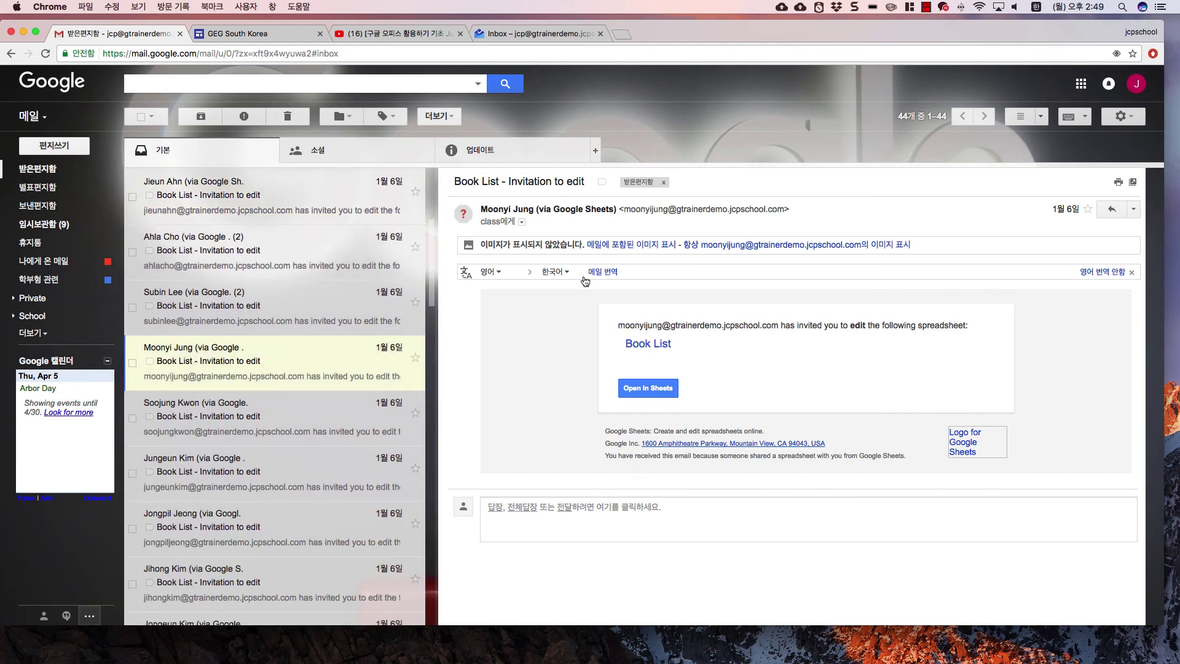
- Split the inbox with 가로로 분할 (horizontal split) and preview the "어머님" message and a "Book List - Invitation to edit" message
{"action": "left_click", "coordinate": [1044, 117]}
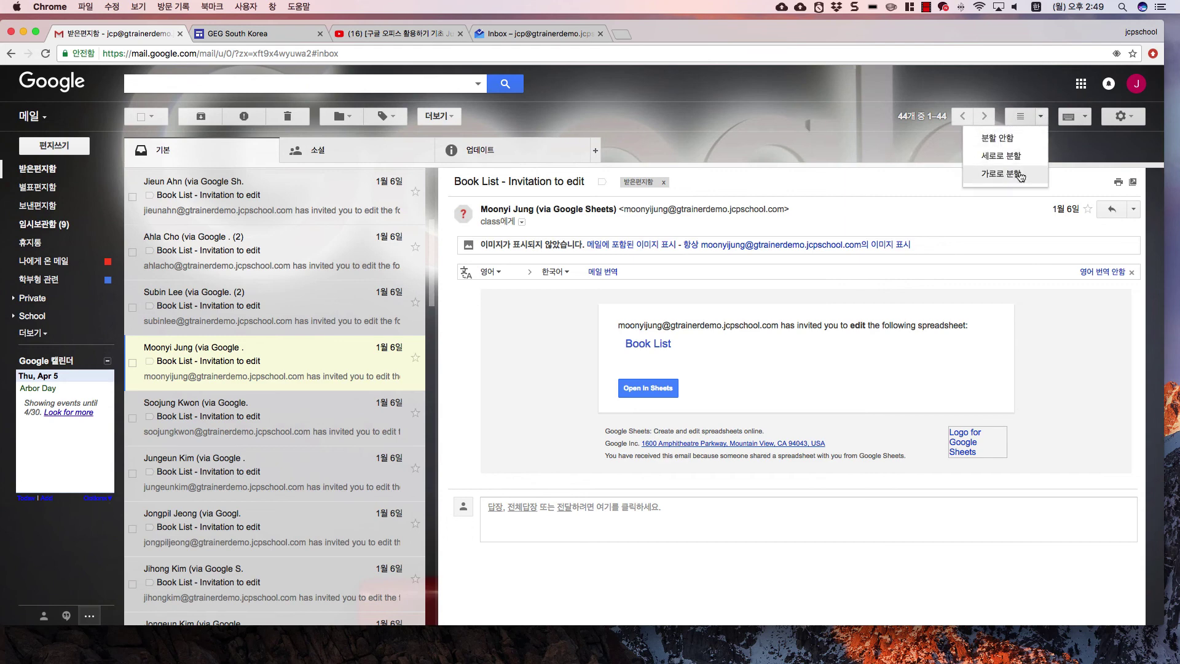
{"action": "left_click", "coordinate": [1021, 175]}
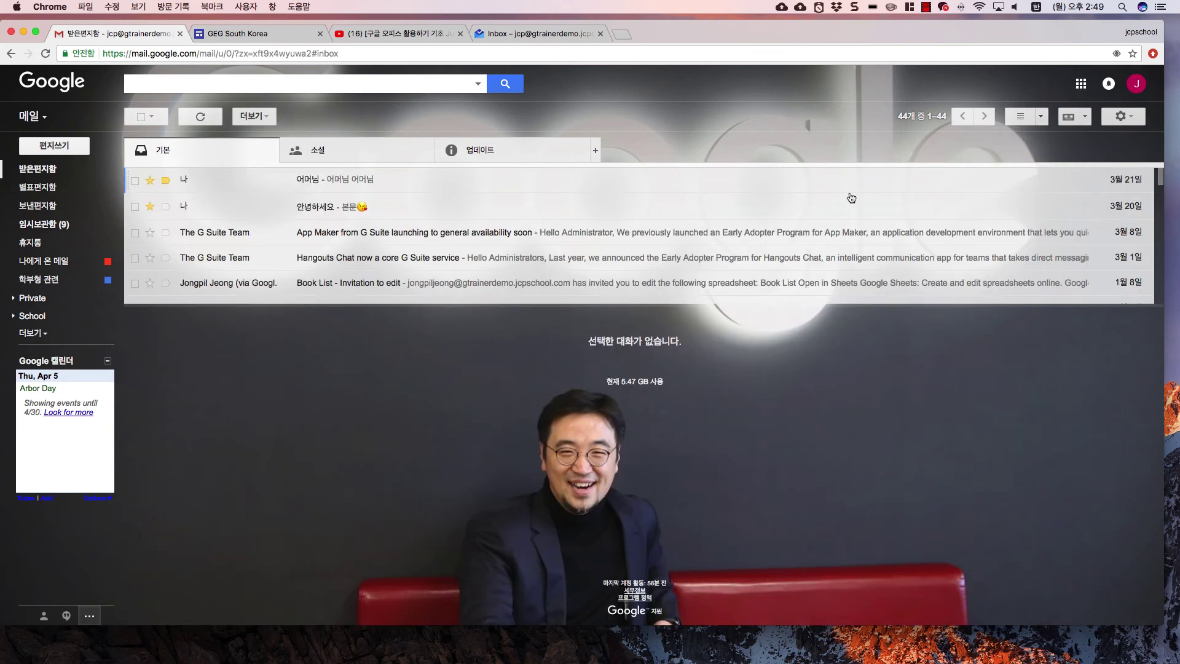
{"action": "left_click", "coordinate": [366, 183]}
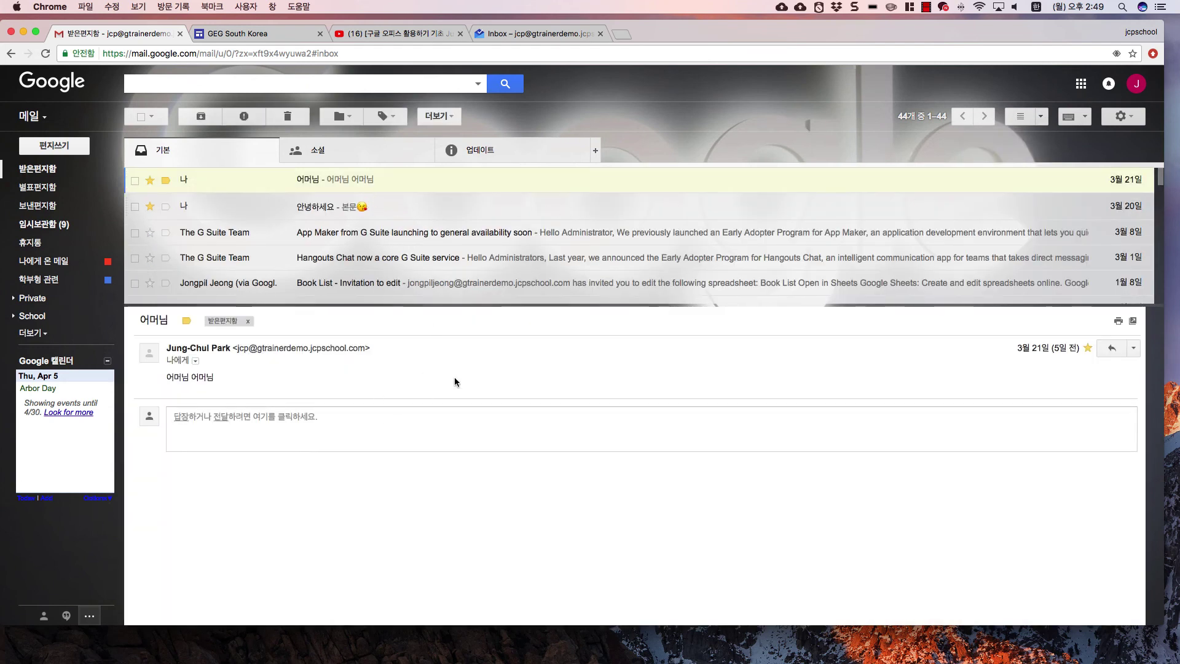
{"action": "scroll", "coordinate": [451, 261], "scroll_direction": "down", "scroll_amount": 2}
{"action": "left_click", "coordinate": [432, 259]}
{"action": "scroll", "coordinate": [432, 259], "scroll_direction": "down", "scroll_amount": 1}
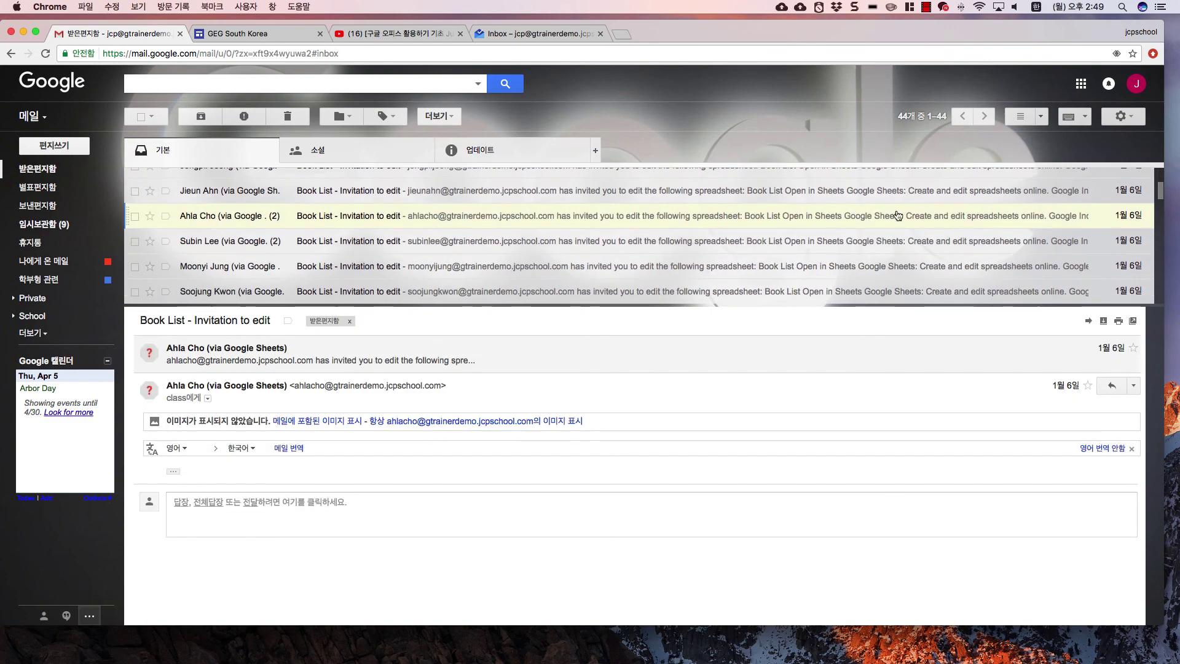
- Toggle the preview pane off and on, set it to 세로로 분할 (vertical split), and preview the 1월 8일 "Book List - Invitation to edit" message
{"action": "left_click", "coordinate": [1022, 117]}
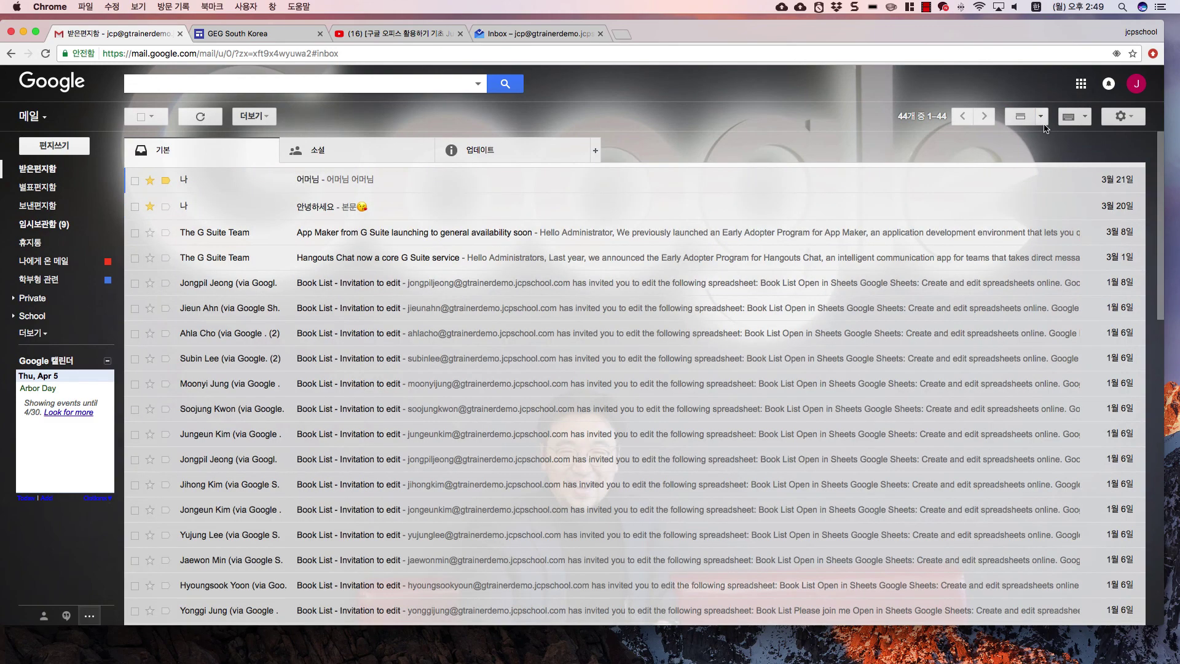
{"action": "left_click", "coordinate": [1020, 117]}
{"action": "left_click", "coordinate": [1040, 117]}
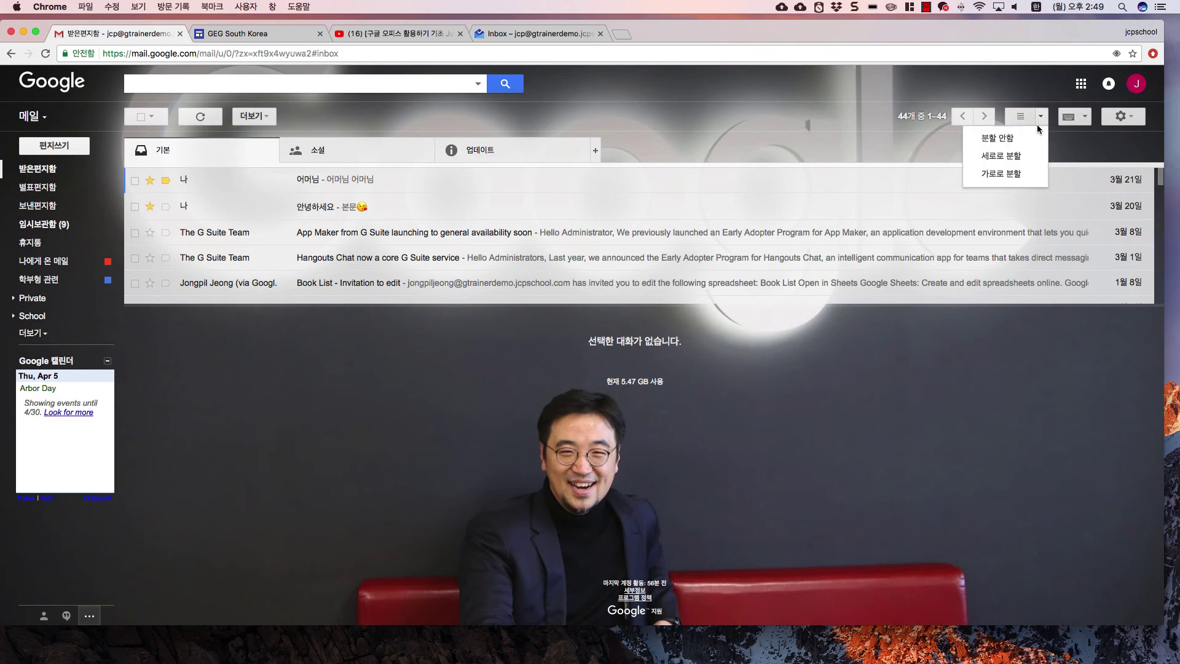
{"action": "left_click", "coordinate": [1027, 156]}
{"action": "left_click", "coordinate": [361, 386]}
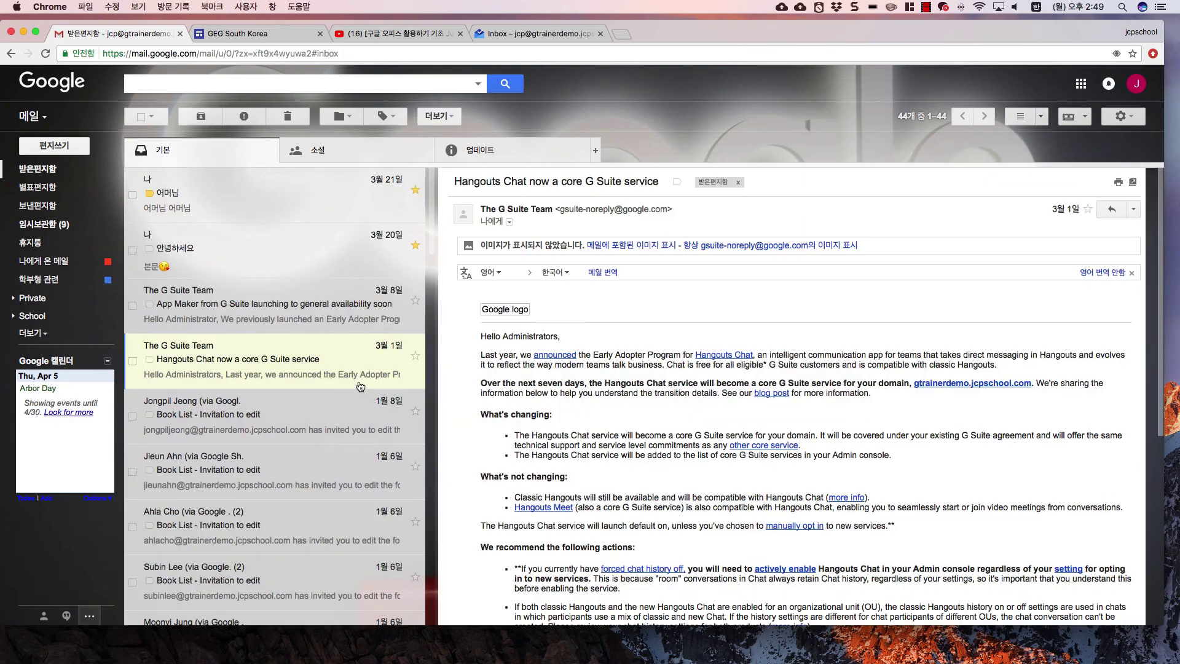
{"action": "left_click", "coordinate": [340, 425]}
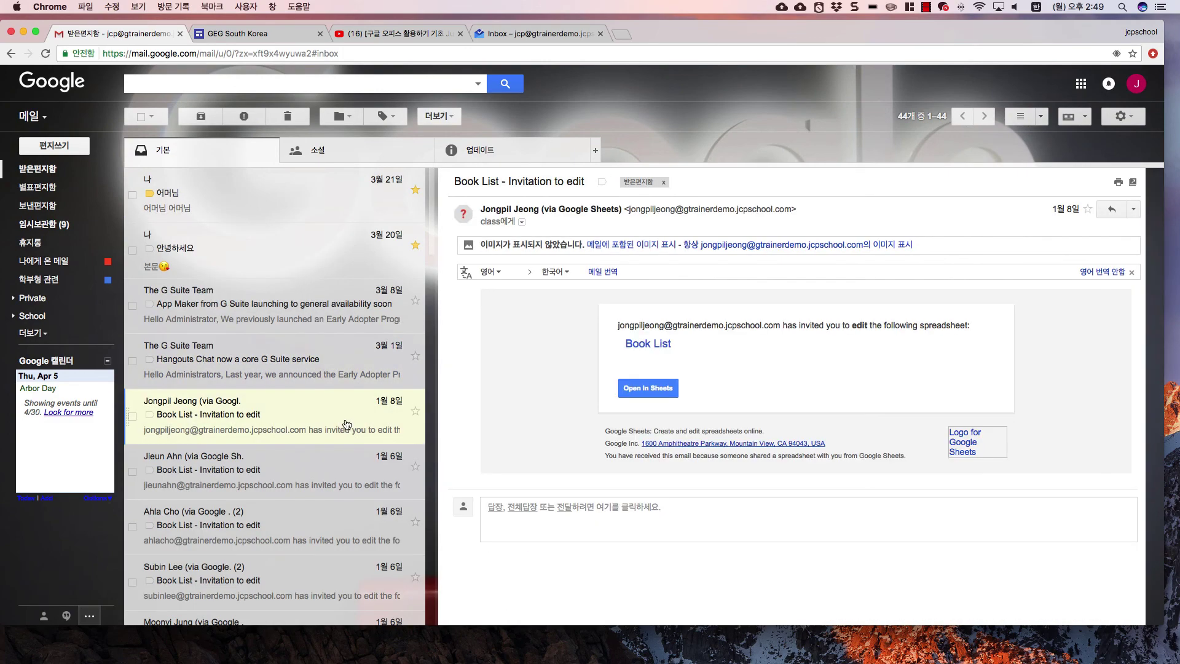
- Open the 환경설정 (settings) and view the 테마 (themes) section
{"action": "left_click", "coordinate": [1118, 120]}
{"action": "left_click", "coordinate": [1114, 250]}
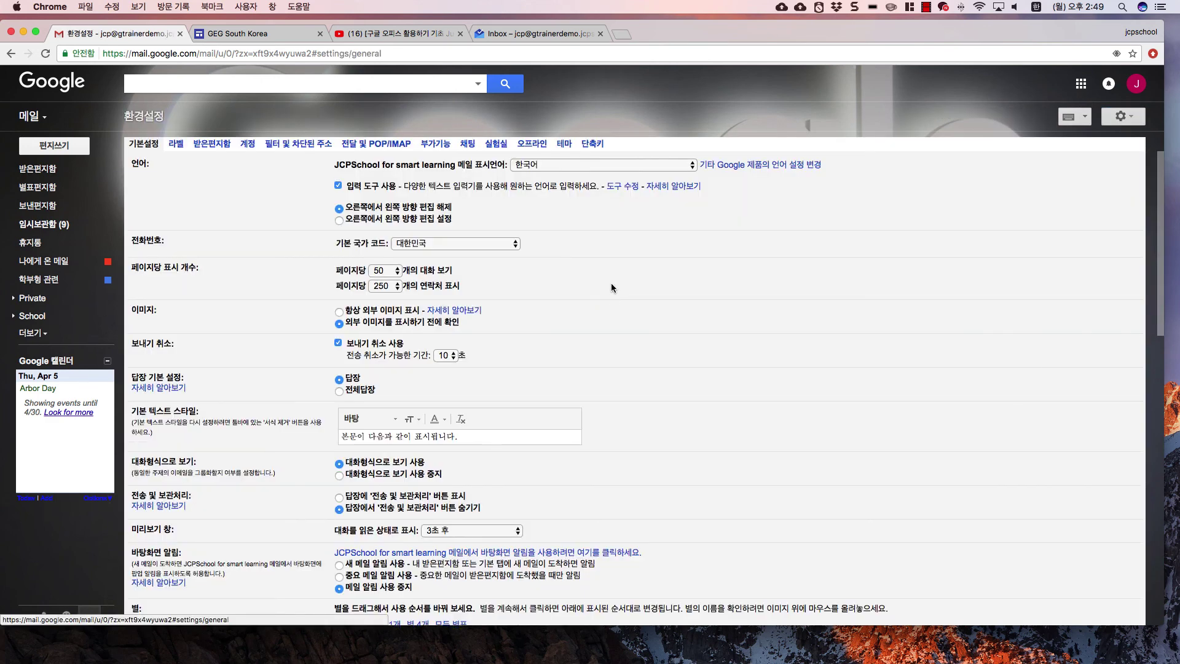
{"action": "left_click", "coordinate": [565, 144]}
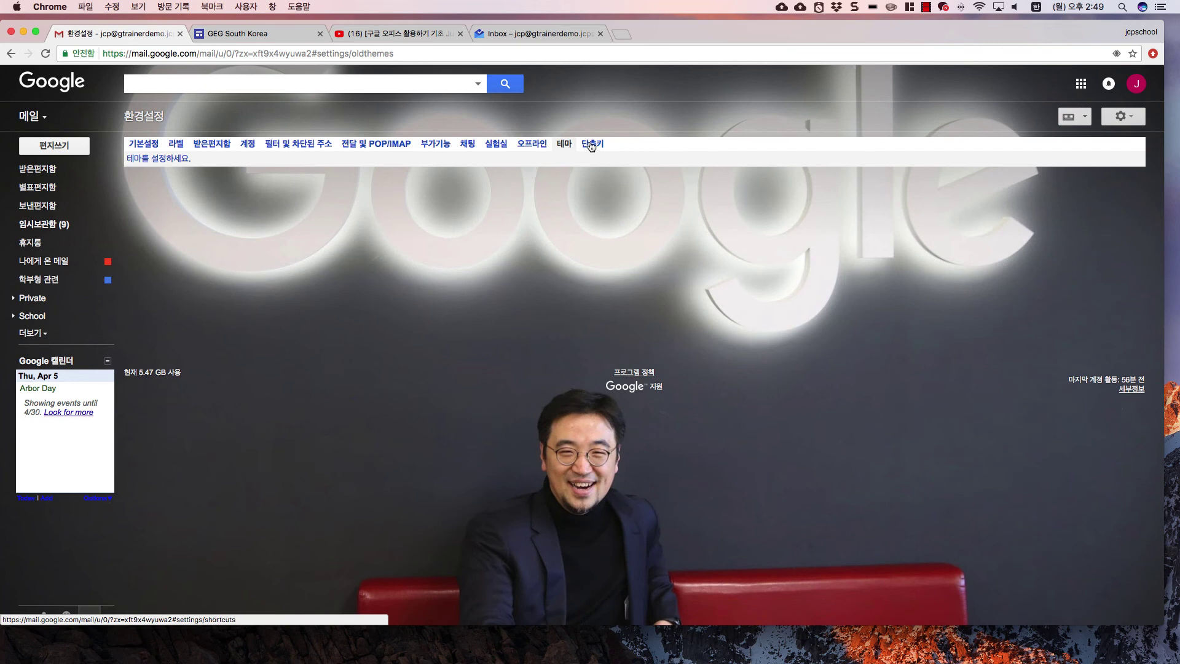
- Open the 단축키 (keyboard shortcuts) settings and skim the whole list of actions and their assigned keys
{"action": "left_click", "coordinate": [591, 143]}
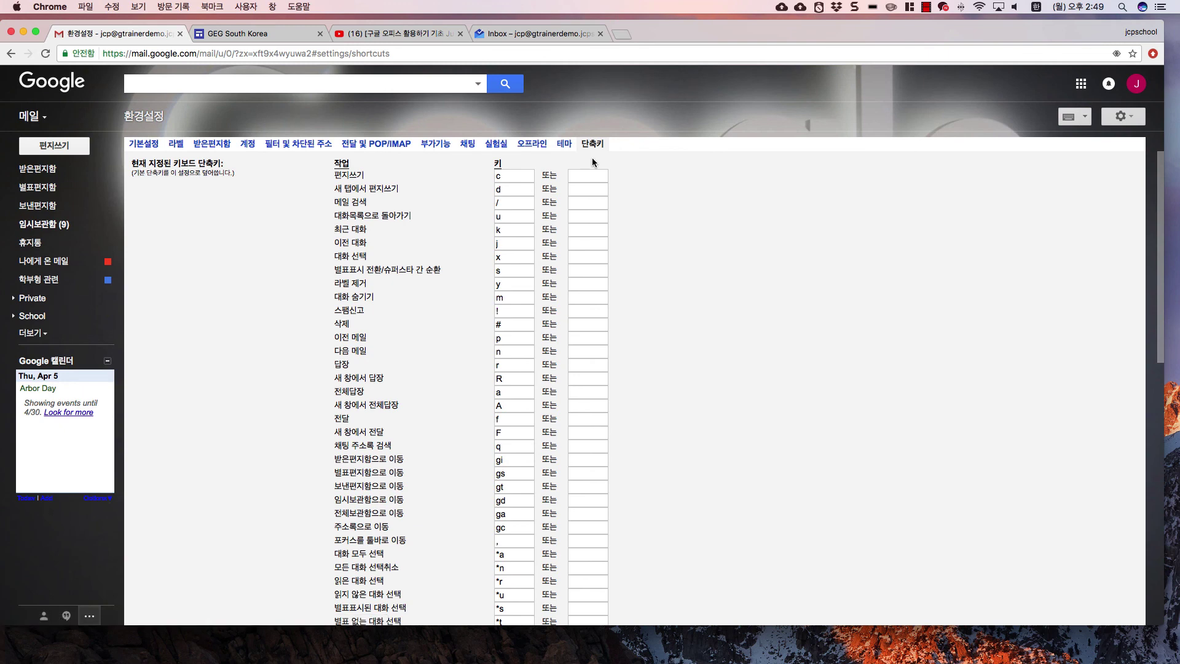
{"action": "scroll", "coordinate": [409, 366], "scroll_direction": "down", "scroll_amount": 15}
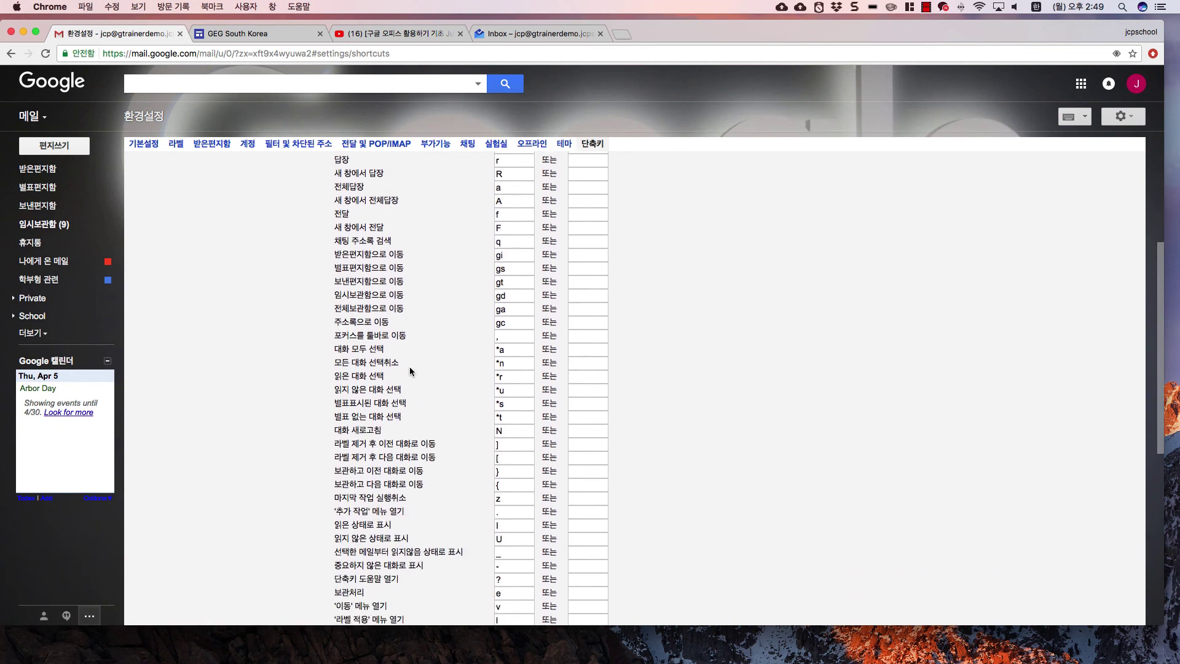
{"action": "scroll", "coordinate": [409, 367], "scroll_direction": "up", "scroll_amount": 15}
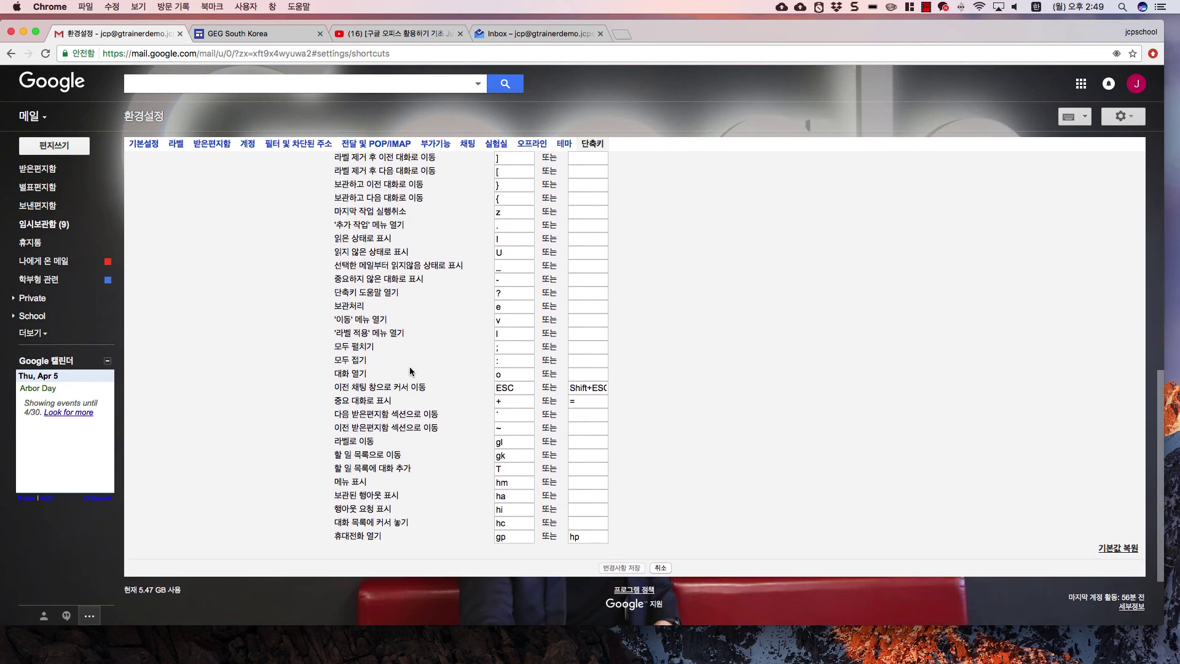
{"action": "scroll", "coordinate": [430, 338], "scroll_direction": "up", "scroll_amount": 2}
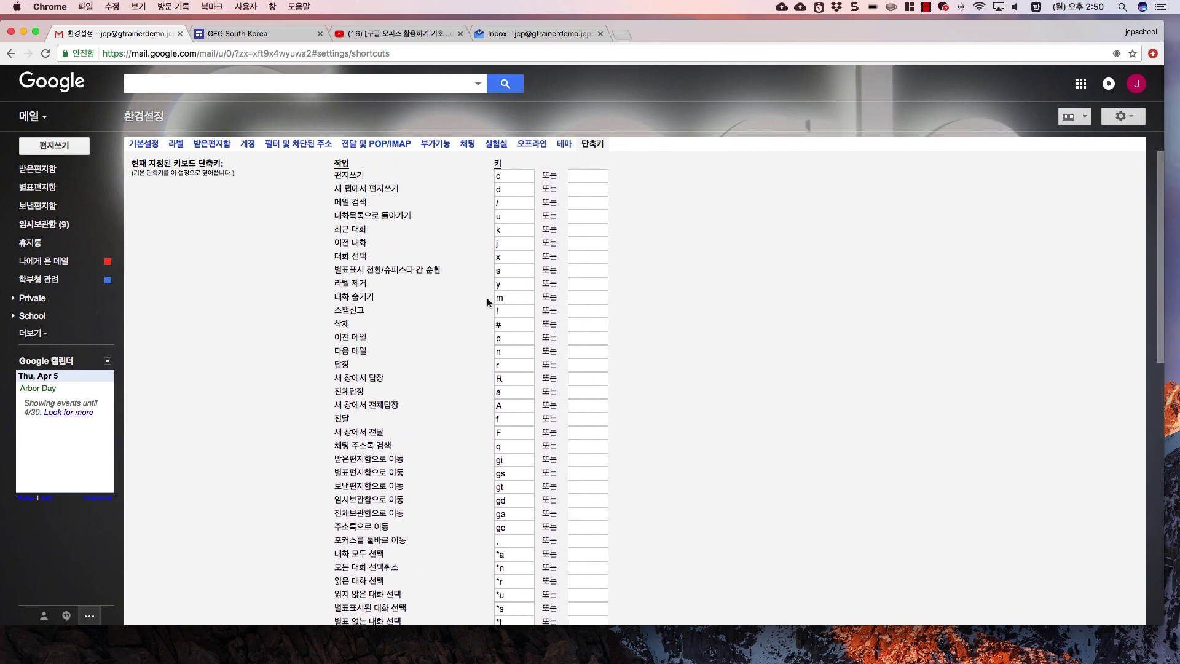
- Examine the shortcut keys for composing, 메일 검색, 최근 대화, 스팸신고, 이전 메일 and 다음 메일 one by one
{"action": "left_click", "coordinate": [573, 179]}
{"action": "left_click", "coordinate": [515, 190]}
{"action": "left_click", "coordinate": [506, 203]}
{"action": "left_click", "coordinate": [506, 231]}
{"action": "left_click", "coordinate": [508, 311]}
{"action": "left_click", "coordinate": [508, 340]}
{"action": "left_click", "coordinate": [507, 352]}
- Review the remaining keyboard shortcuts down to 휴대전화 열기 and return to the start of the list
{"action": "scroll", "coordinate": [506, 357], "scroll_direction": "down", "scroll_amount": 5}
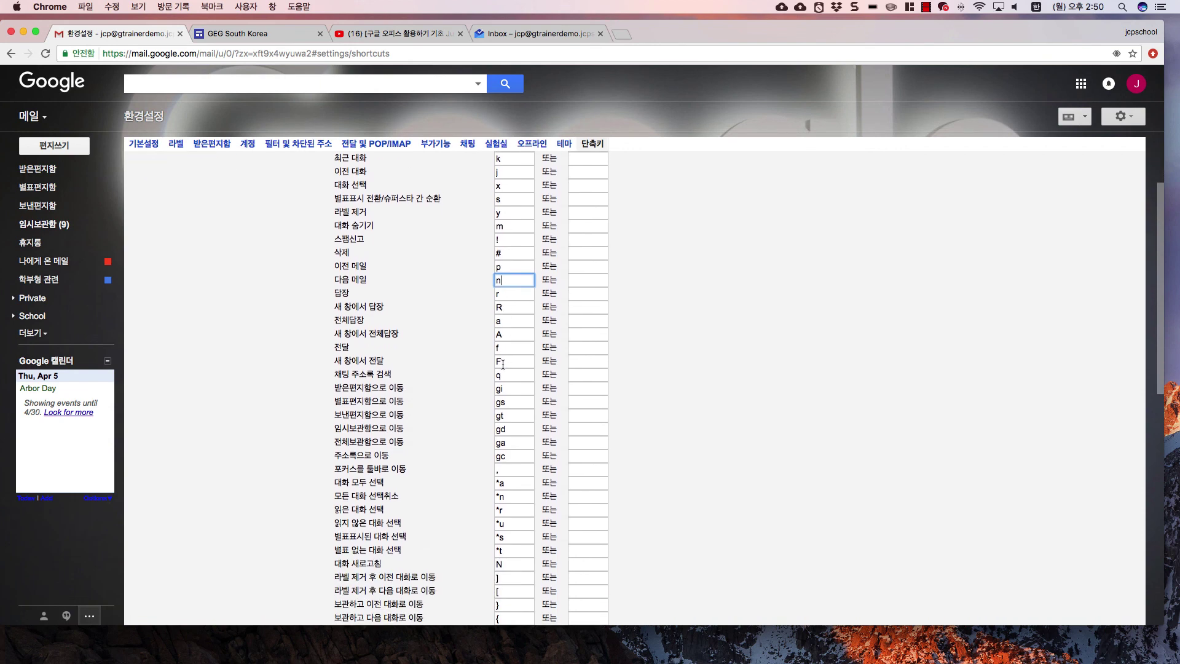
{"action": "scroll", "coordinate": [505, 366], "scroll_direction": "down", "scroll_amount": 3}
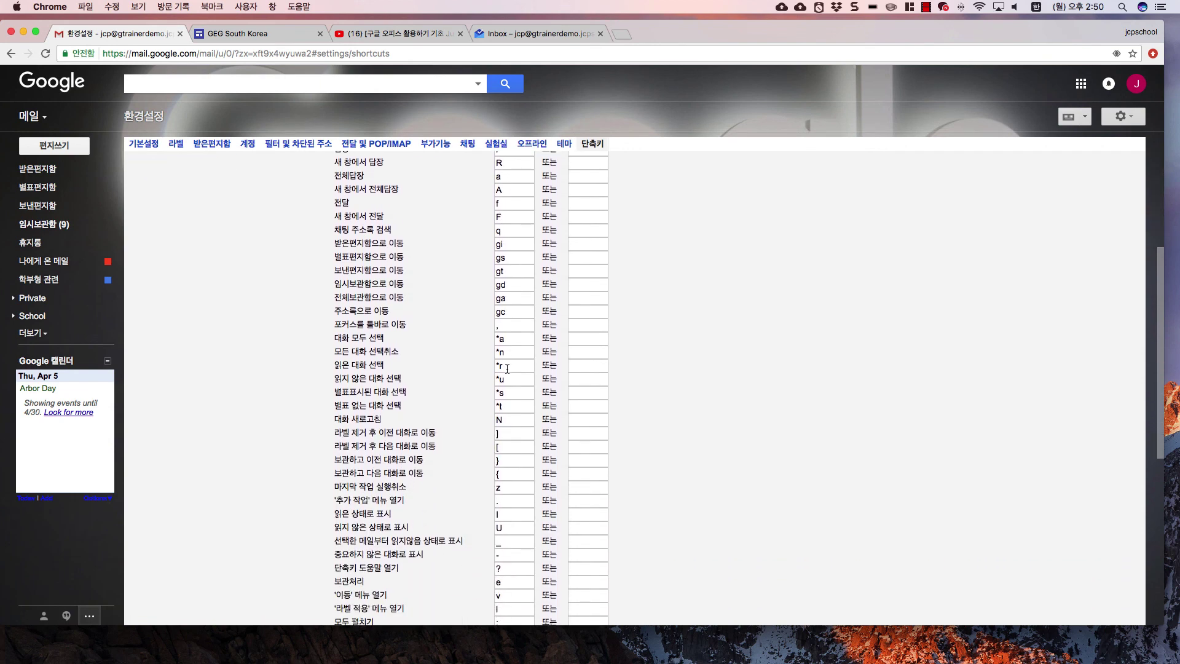
{"action": "scroll", "coordinate": [508, 370], "scroll_direction": "down", "scroll_amount": 4}
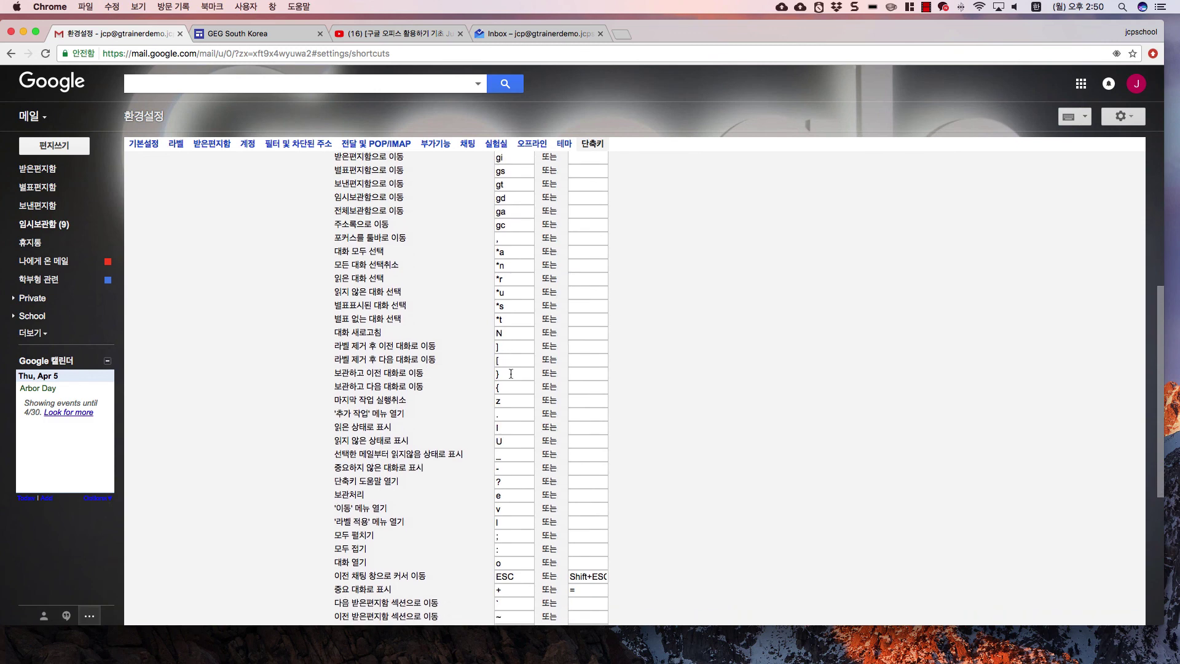
{"action": "scroll", "coordinate": [513, 374], "scroll_direction": "down", "scroll_amount": 5}
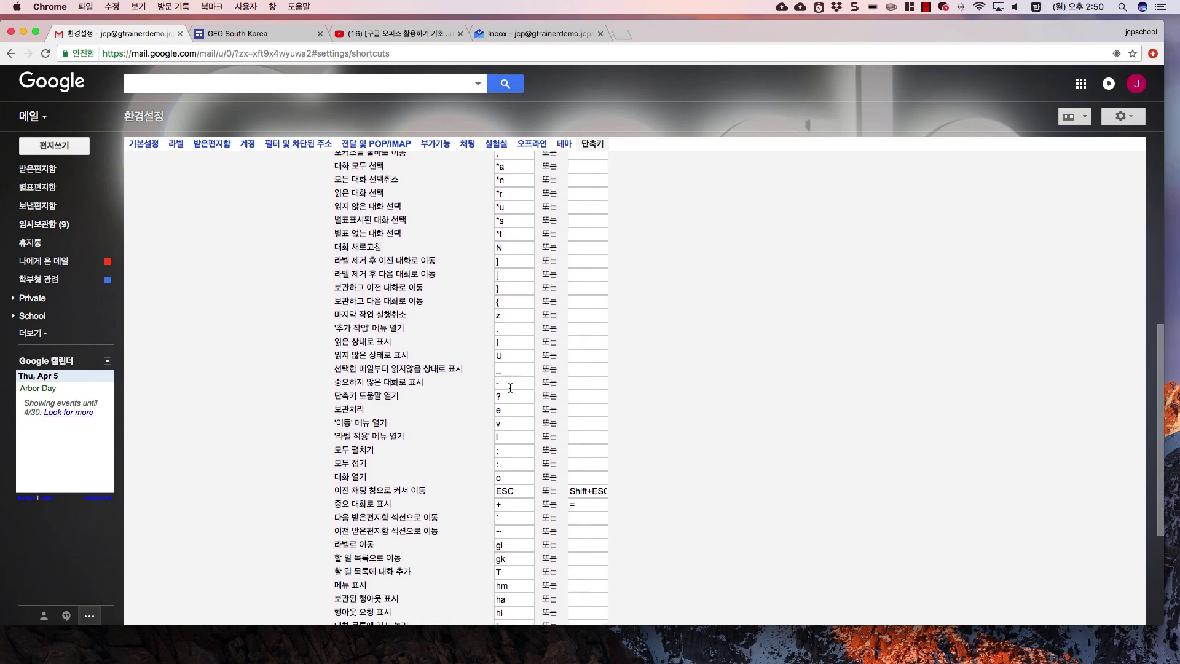
{"action": "scroll", "coordinate": [408, 403], "scroll_direction": "down", "scroll_amount": 3}
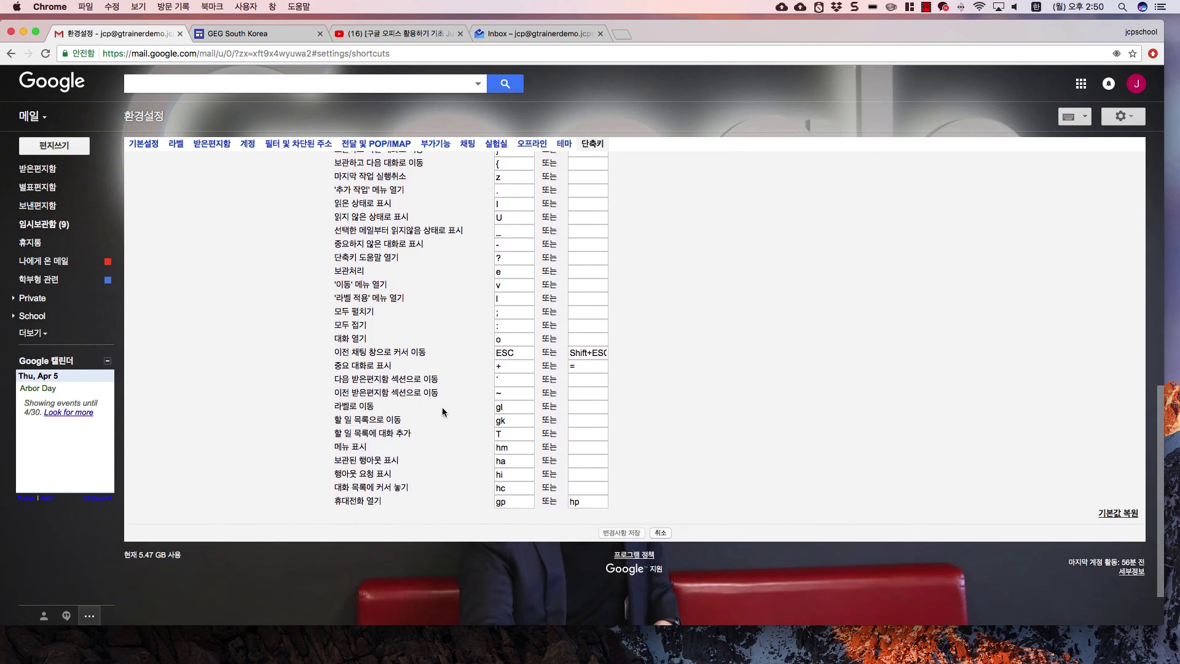
{"action": "scroll", "coordinate": [443, 407], "scroll_direction": "up", "scroll_amount": 15}
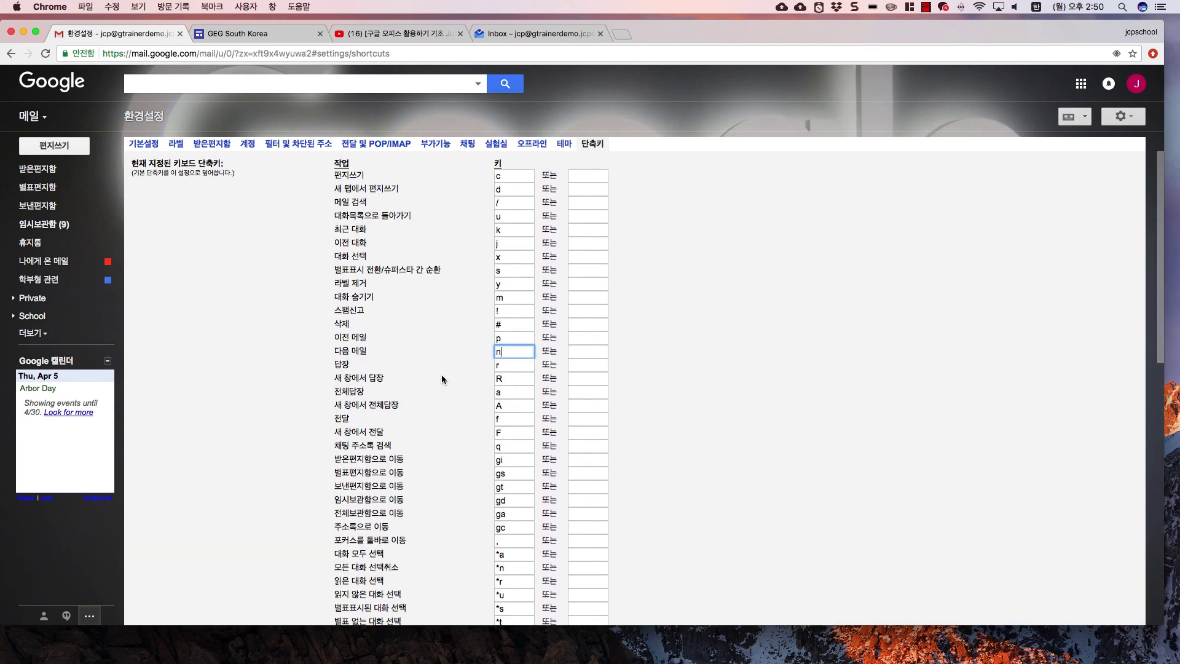
- Leave the shortcut key field and open the quick settings options for display density, inbox and themes
{"action": "left_click", "coordinate": [252, 346]}
{"action": "left_click", "coordinate": [1122, 116]}
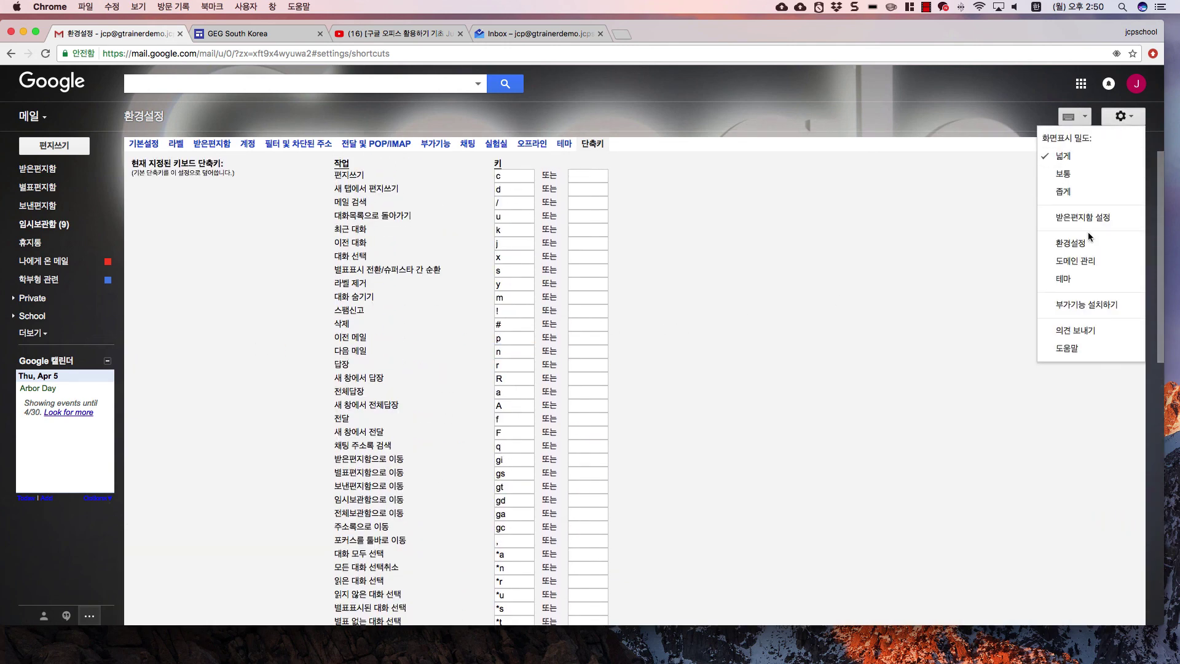